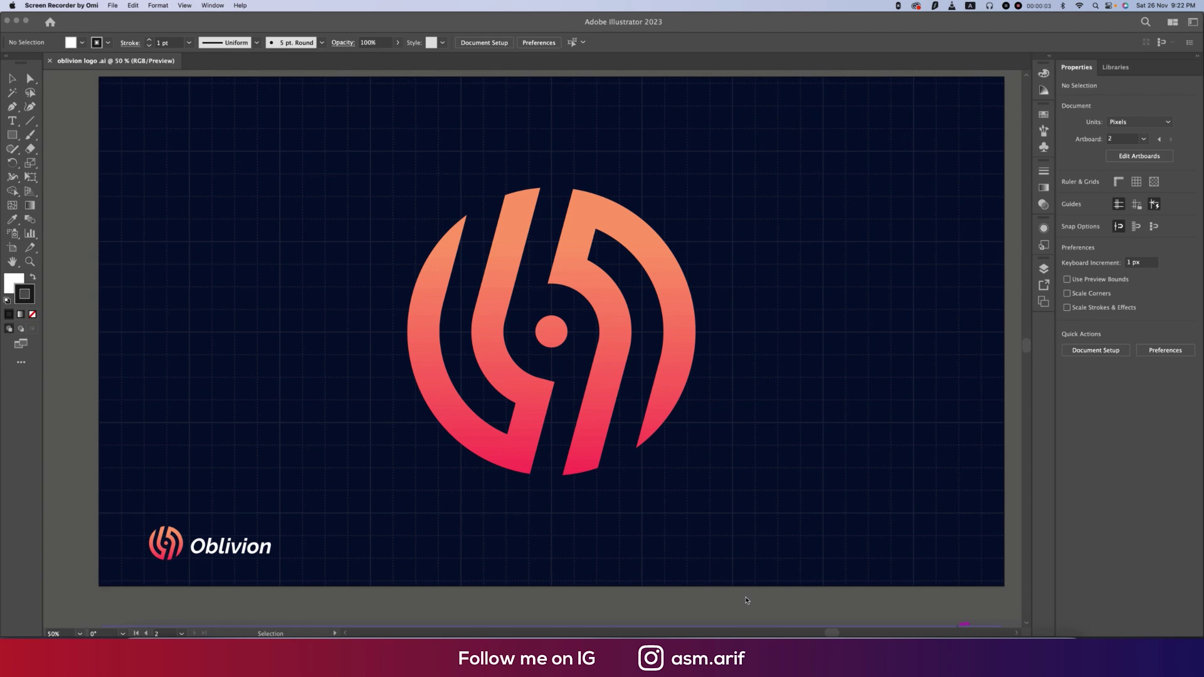
click(746, 601)
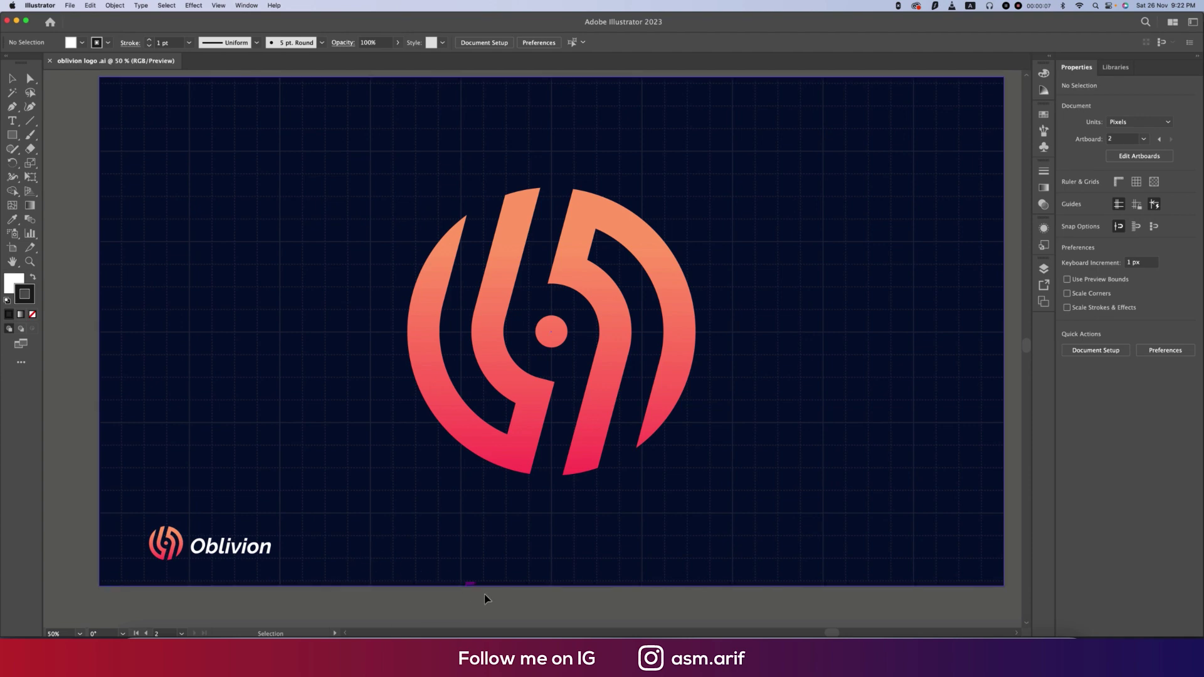
key(super+alt)
scroll(689, 592, down, 1)
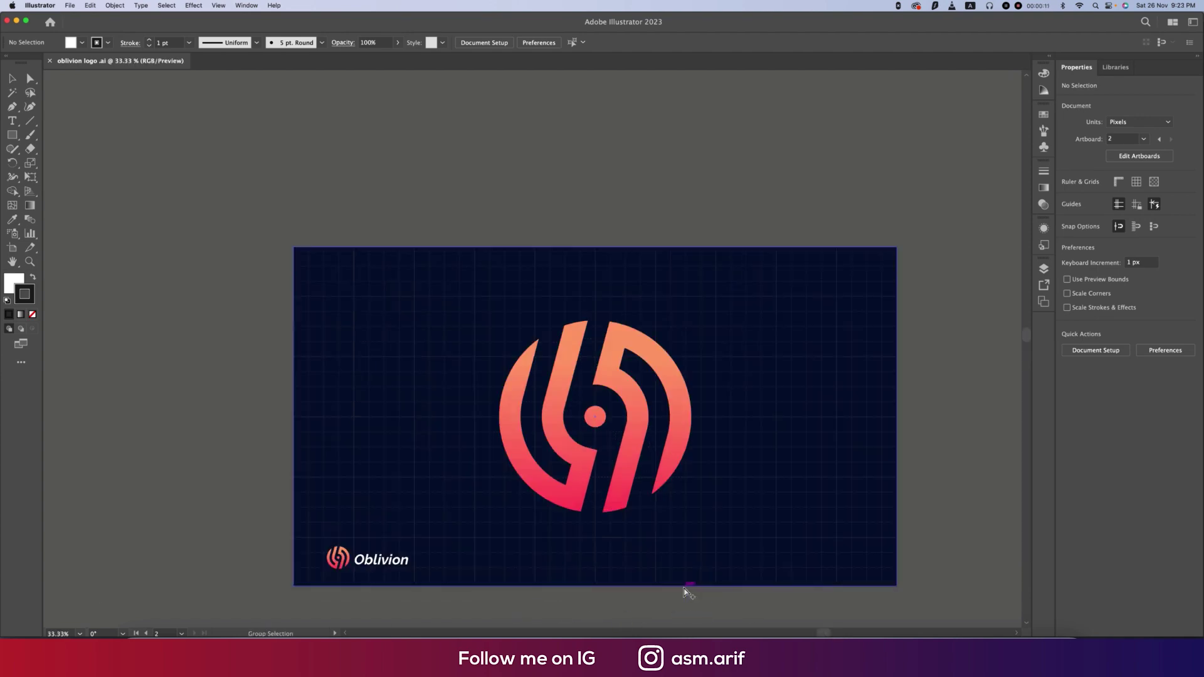
scroll(688, 592, down, 1)
scroll(578, 503, down, 3)
scroll(575, 500, left, 2)
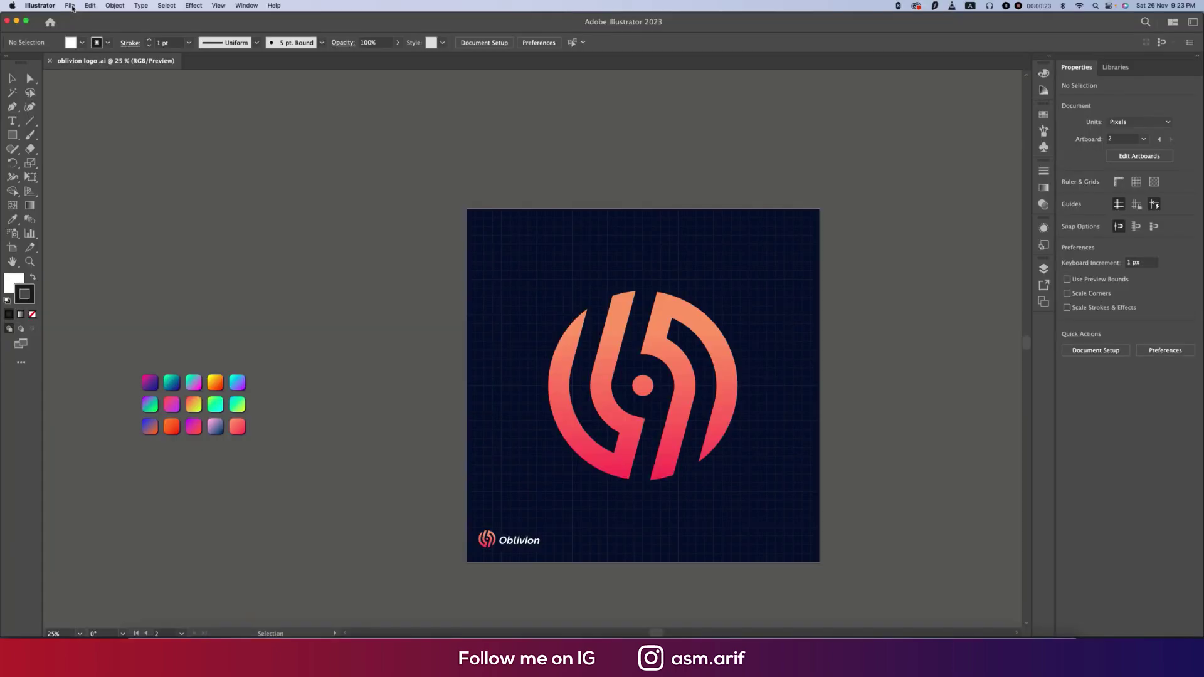
Create a new 2000 x 2000 px RGB document named "o logo"
click(70, 5)
click(81, 18)
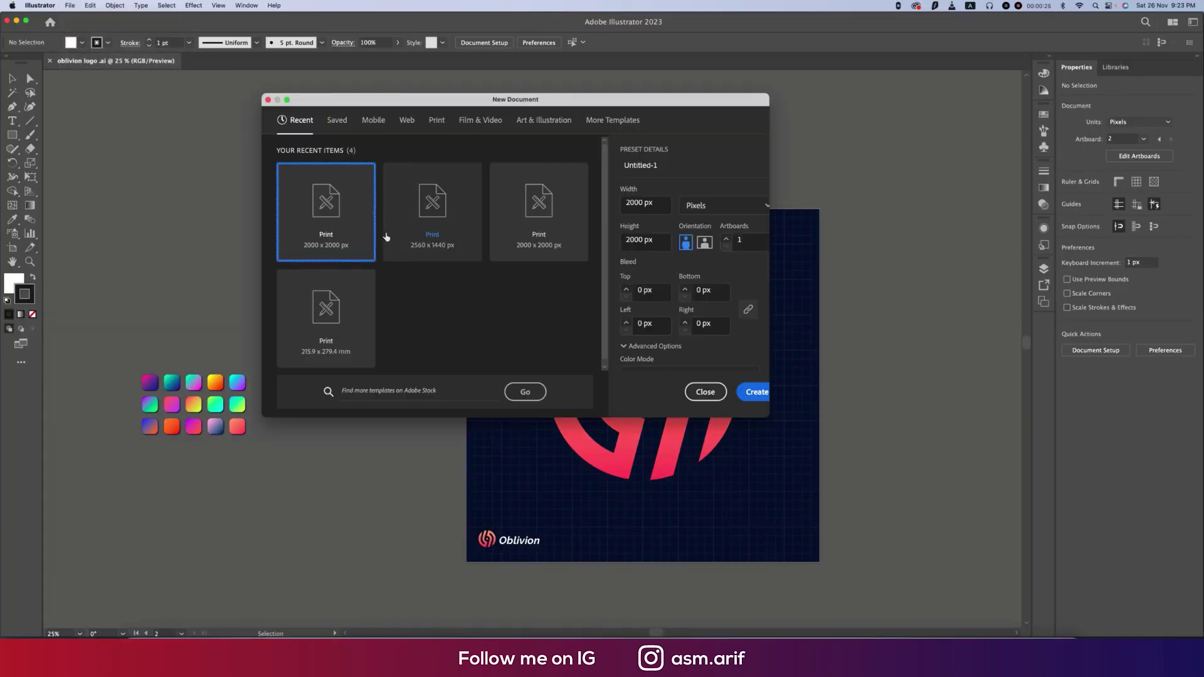
click(635, 175)
text(o)
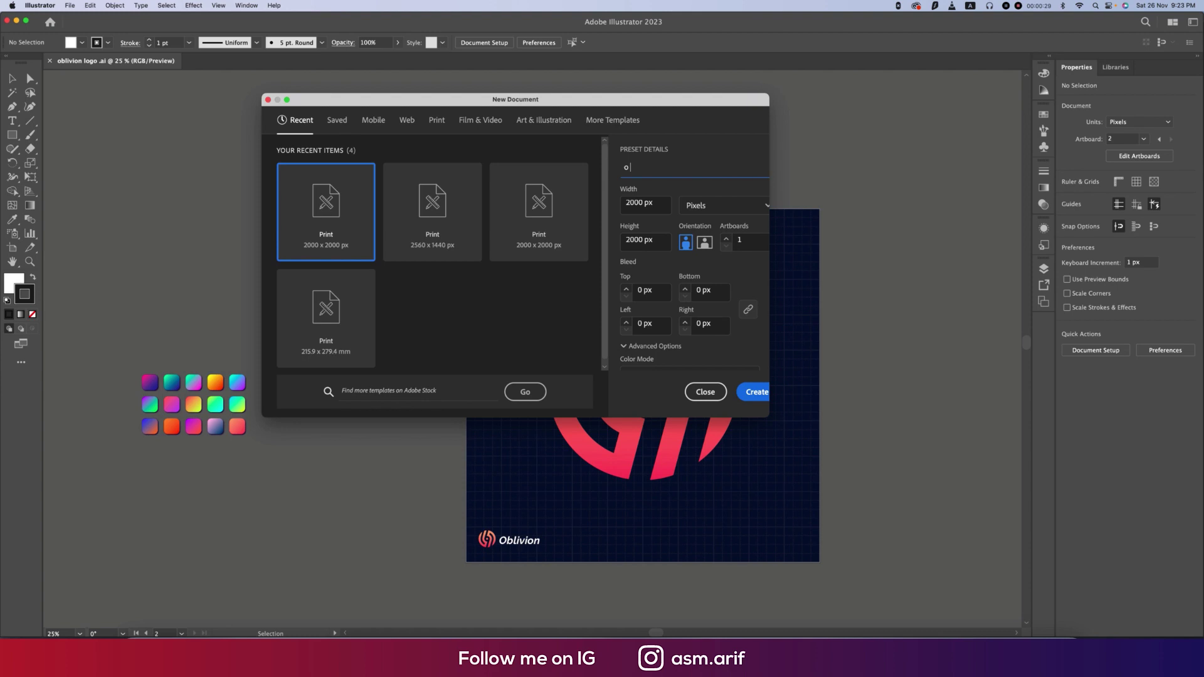
scroll(690, 282, down, 3)
click(671, 314)
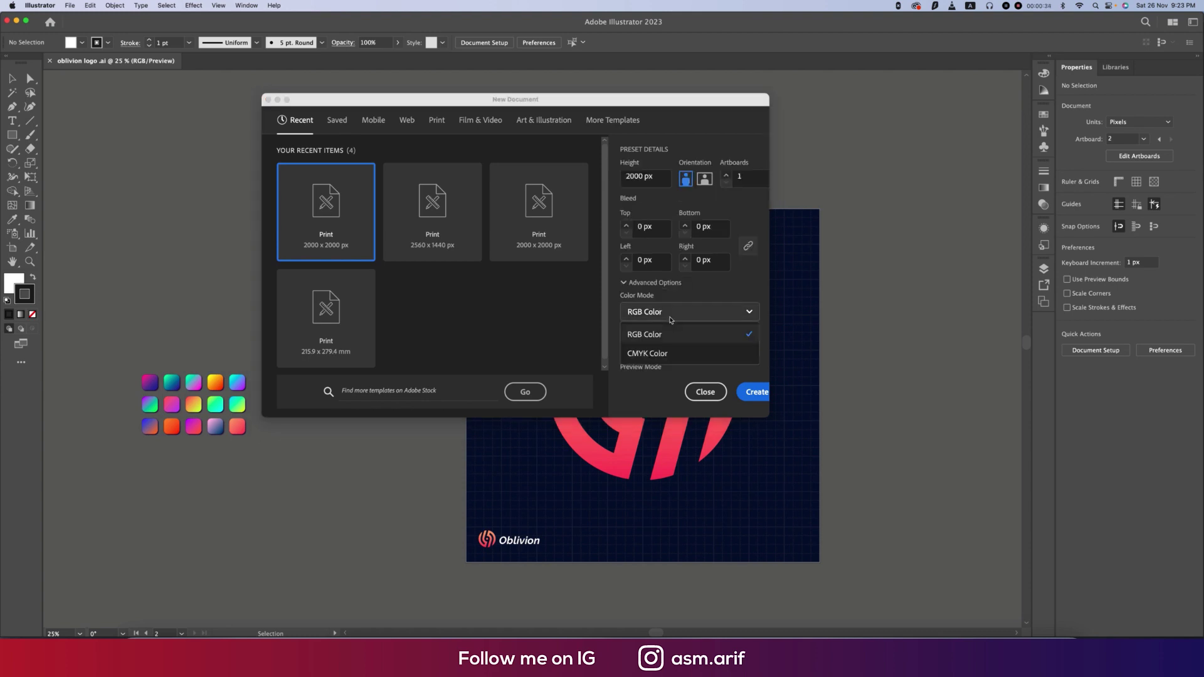
click(670, 317)
click(670, 313)
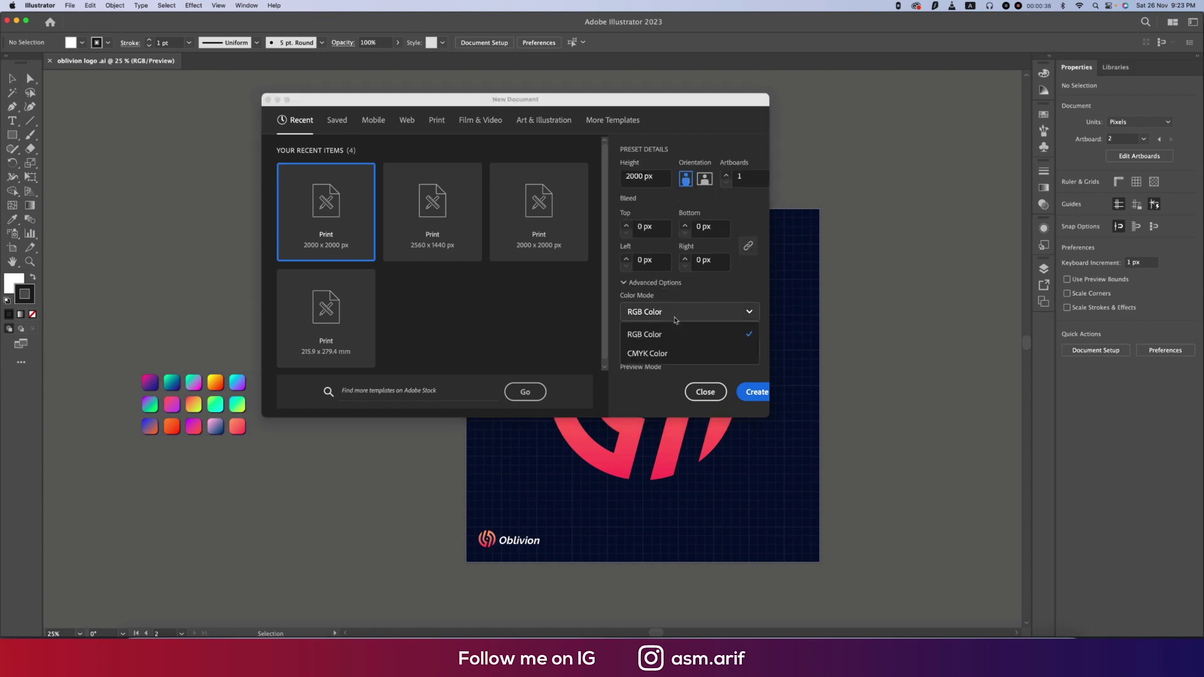
click(669, 364)
click(755, 392)
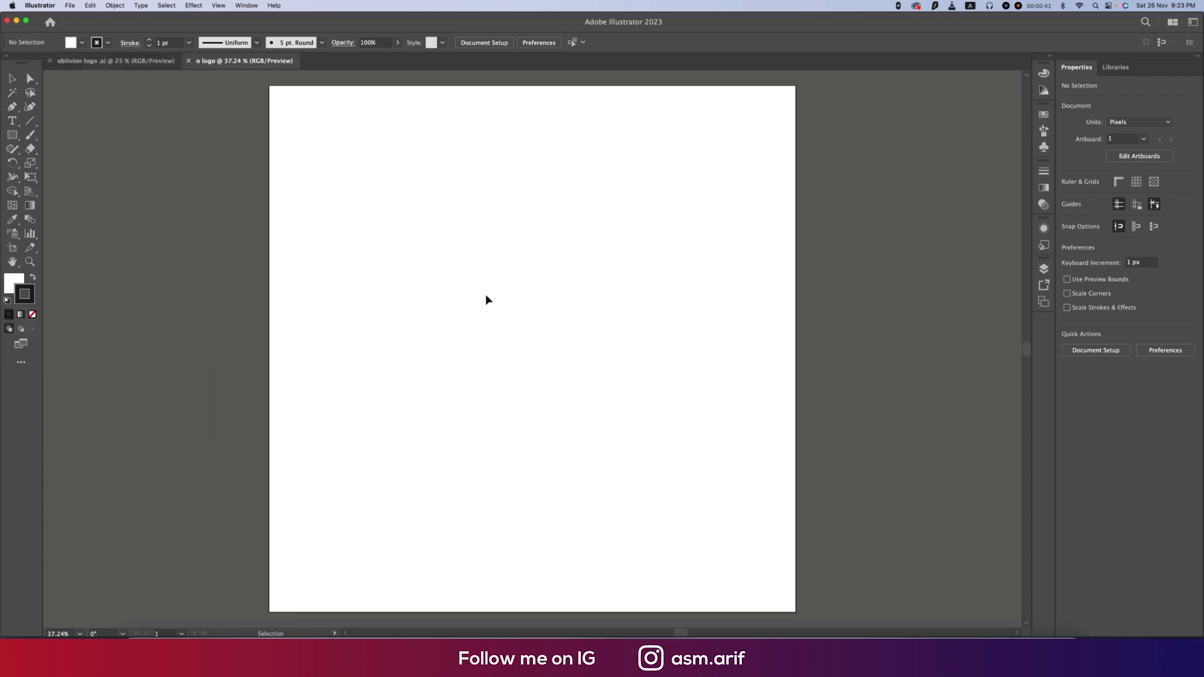
Draw a square about 1441 px wide on the artboard and set its fill to none, keeping the 1 pt stroke
key(m)
drag(10, 143, 52, 133)
drag(353, 165, 732, 545)
click(81, 43)
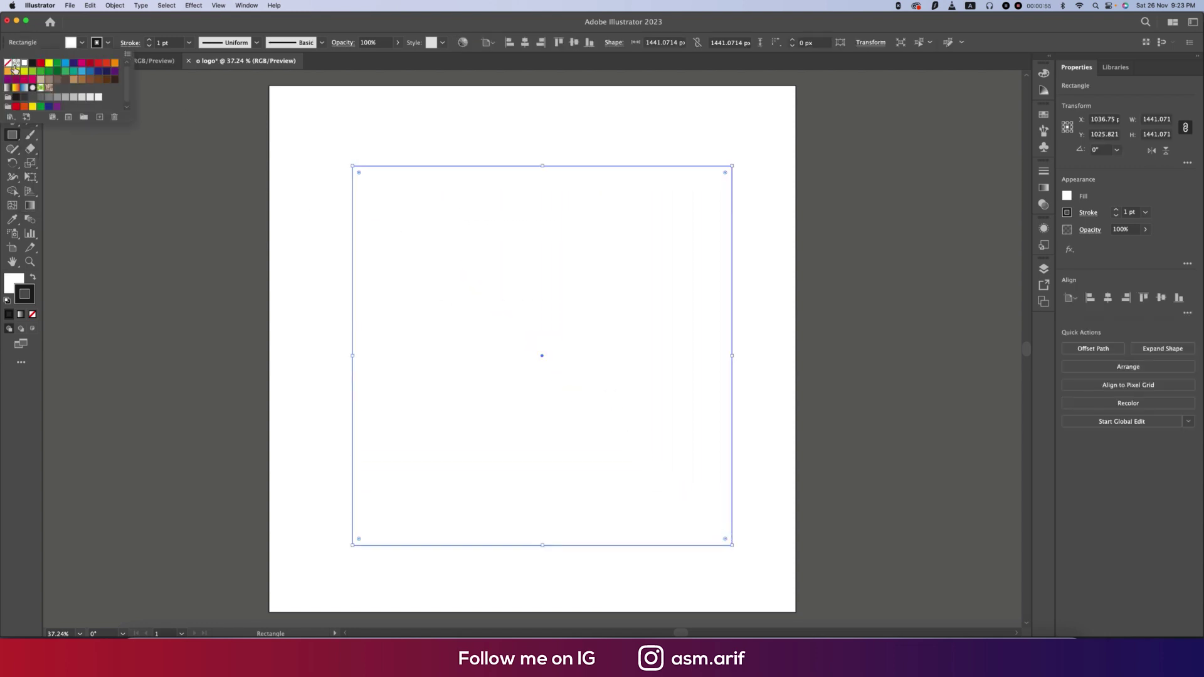
click(8, 63)
click(177, 42)
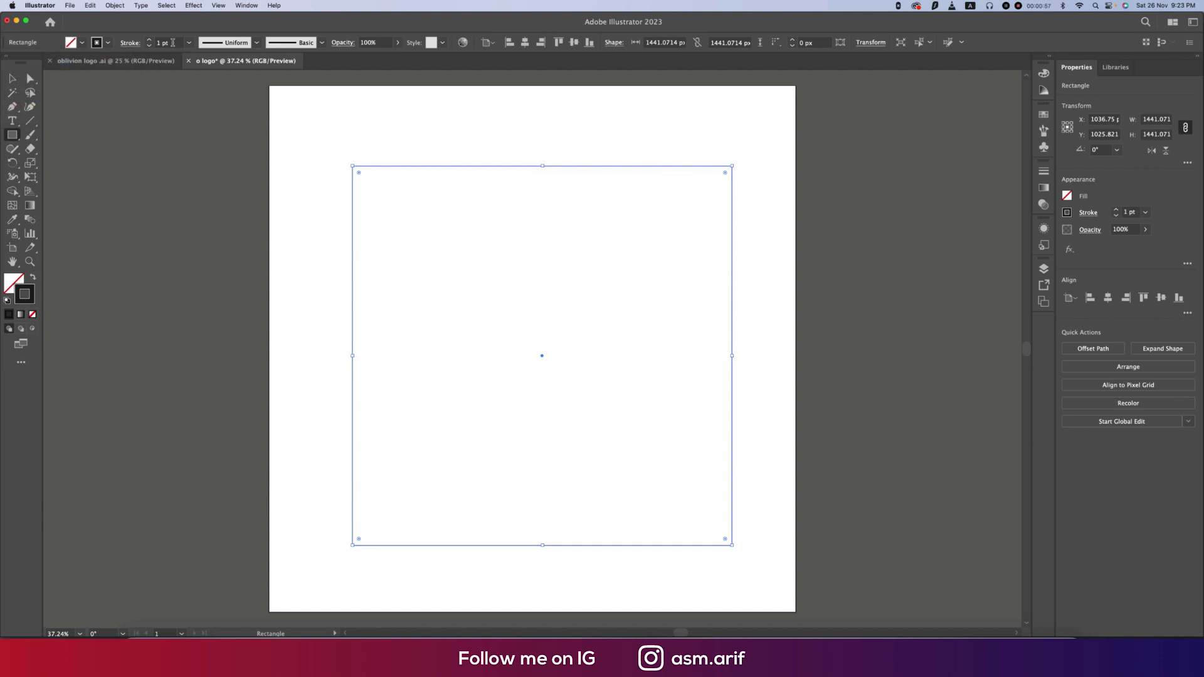
click(164, 42)
click(107, 42)
click(107, 42)
click(12, 79)
Split the square into a grid of 1 row and 10 columns with 0 px gutter
click(122, 8)
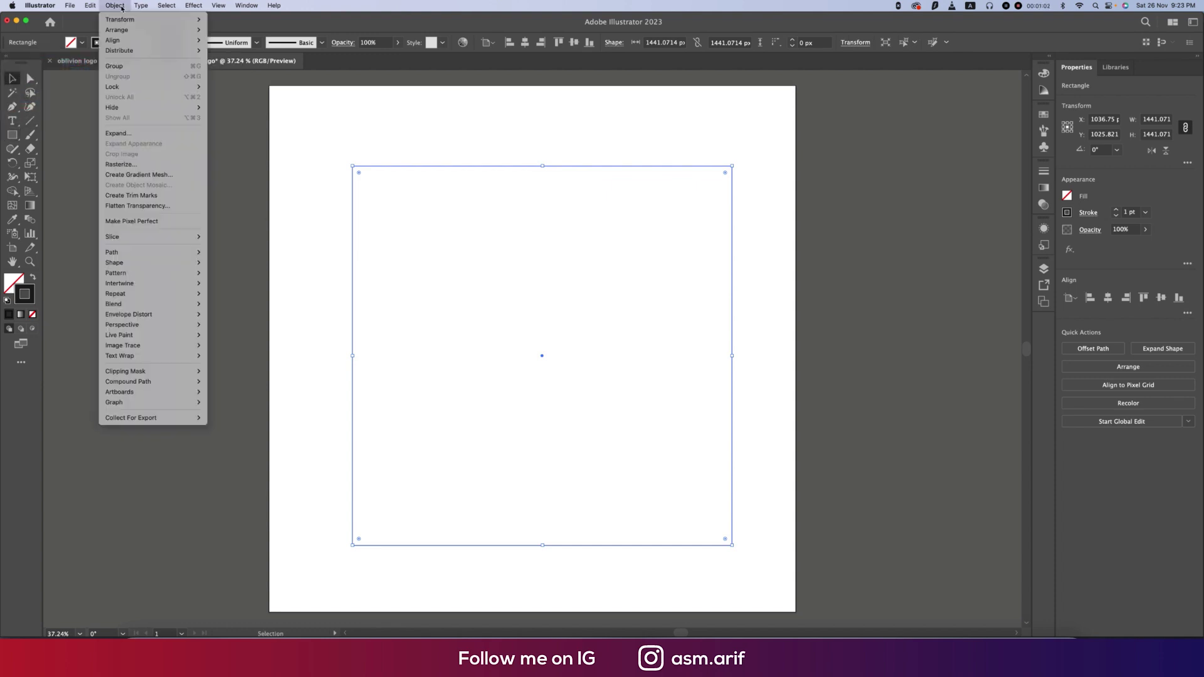
mouse_move(145, 293)
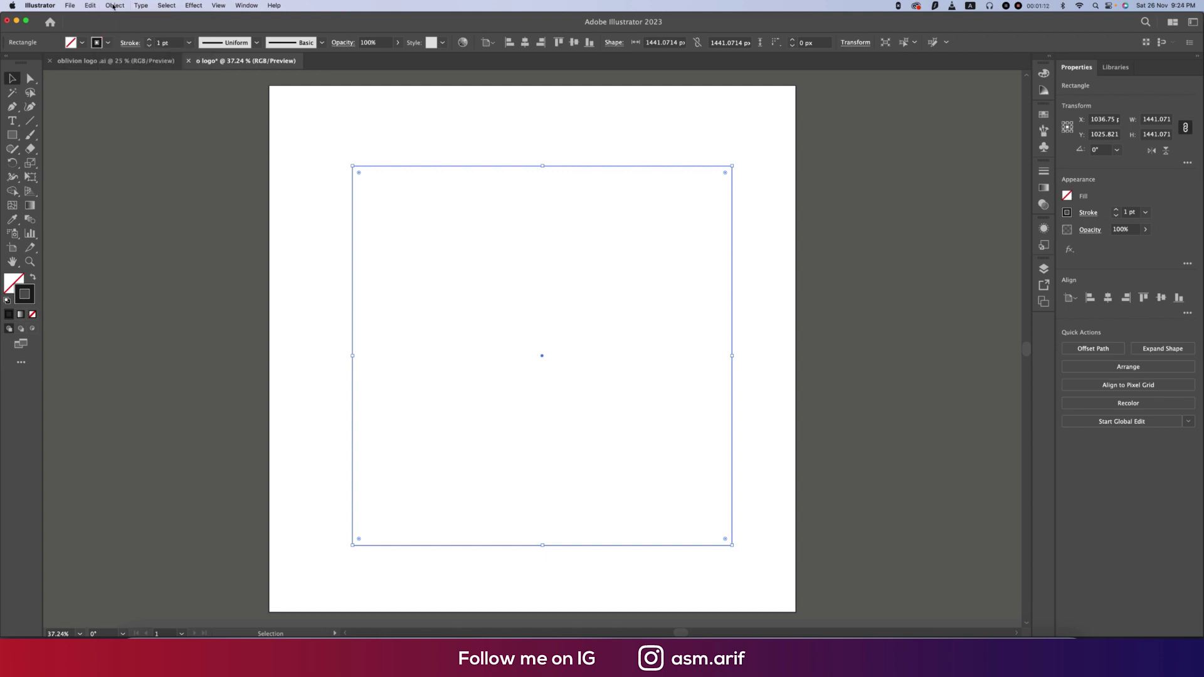
click(115, 6)
mouse_move(146, 292)
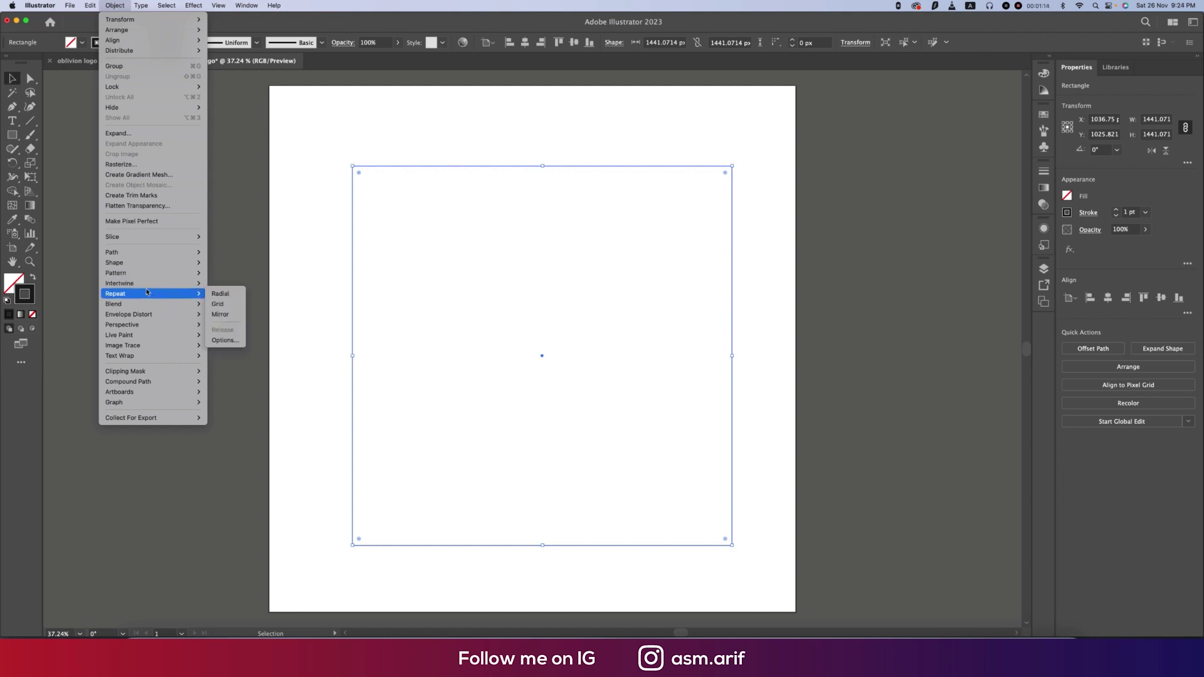
mouse_move(182, 252)
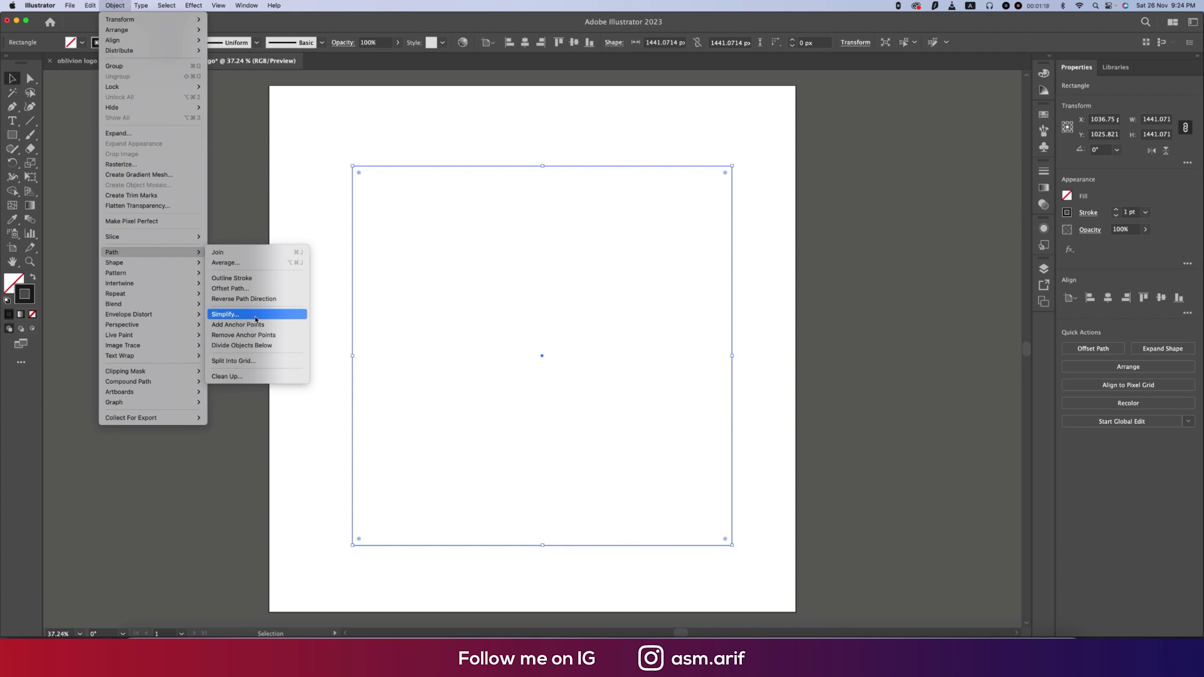
click(267, 361)
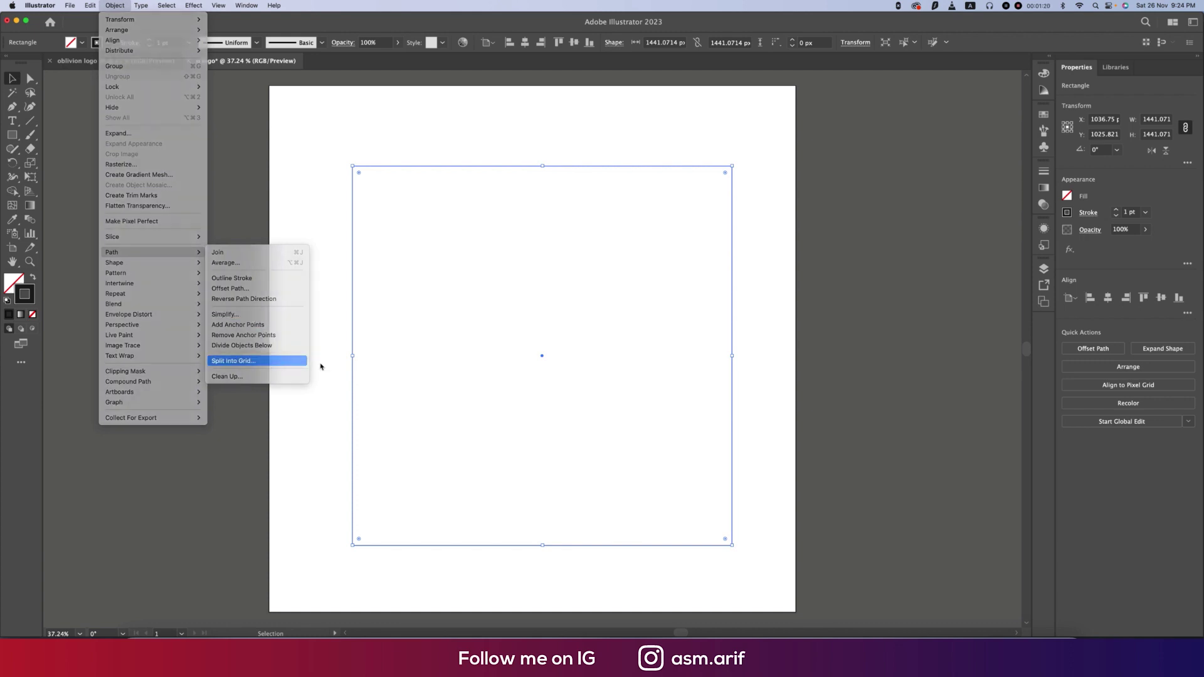
drag(607, 246, 674, 243)
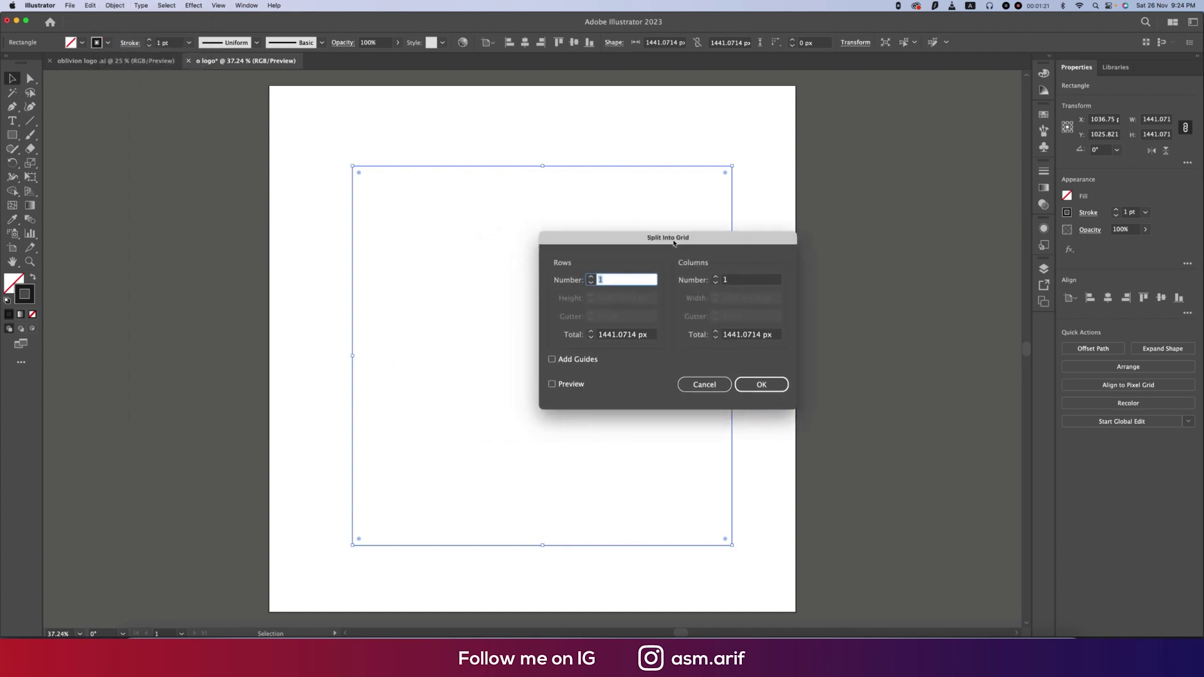
click(739, 281)
text(0)
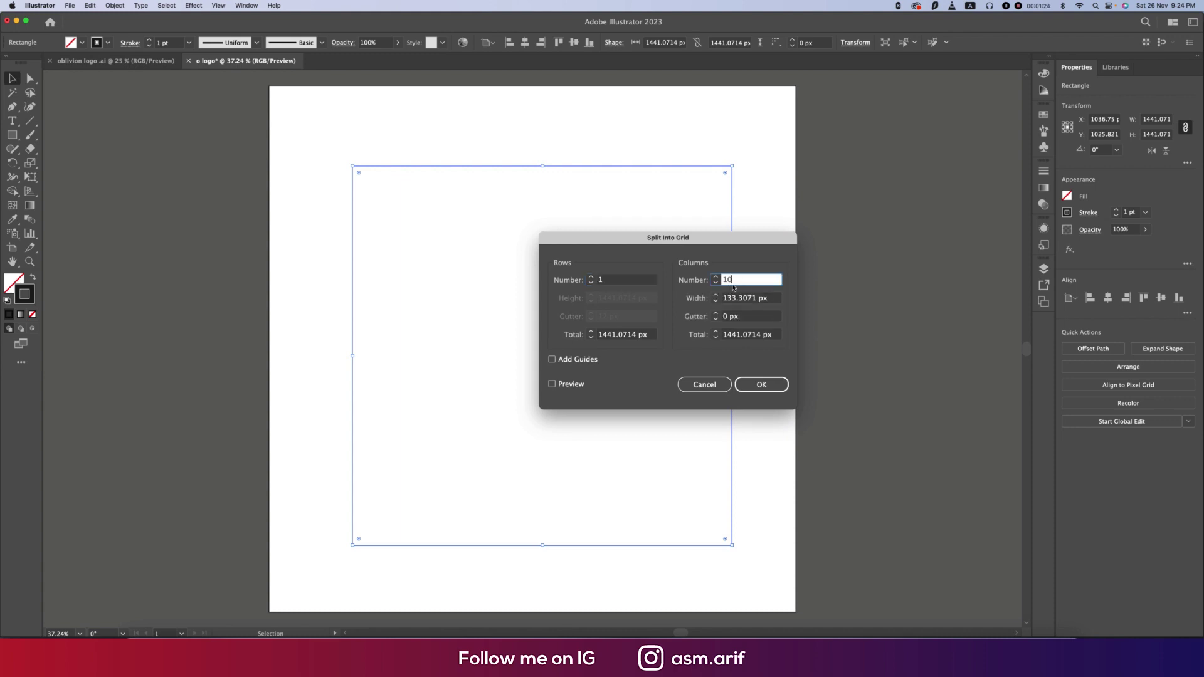
click(552, 384)
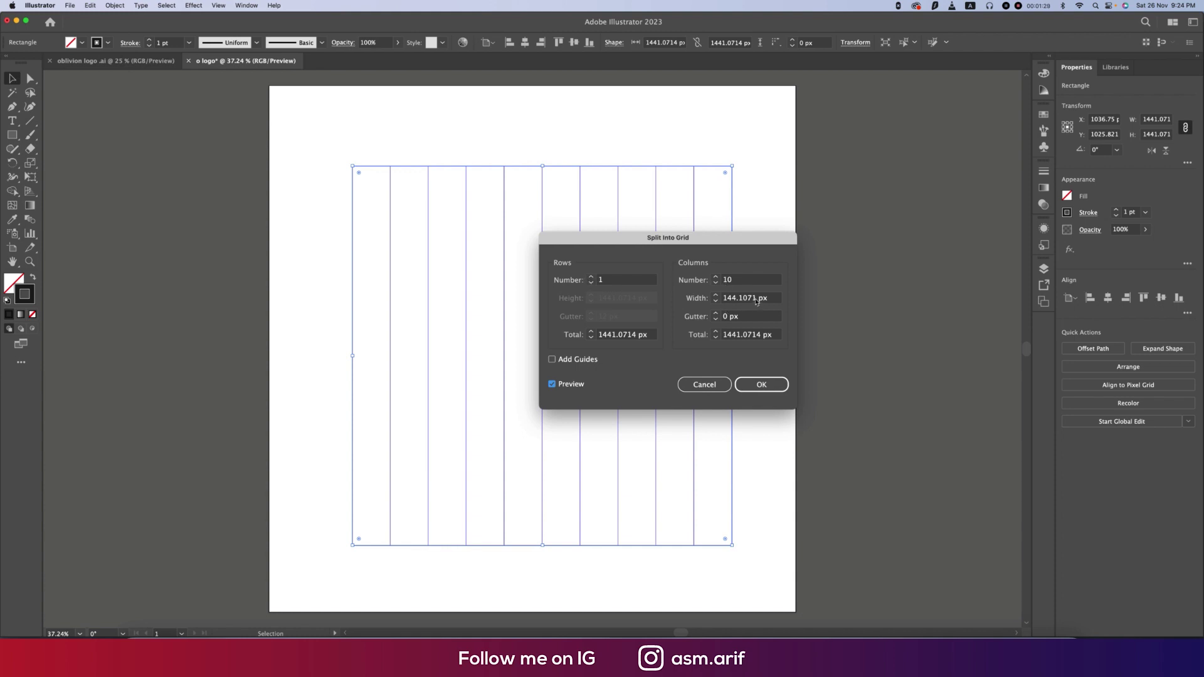
click(759, 385)
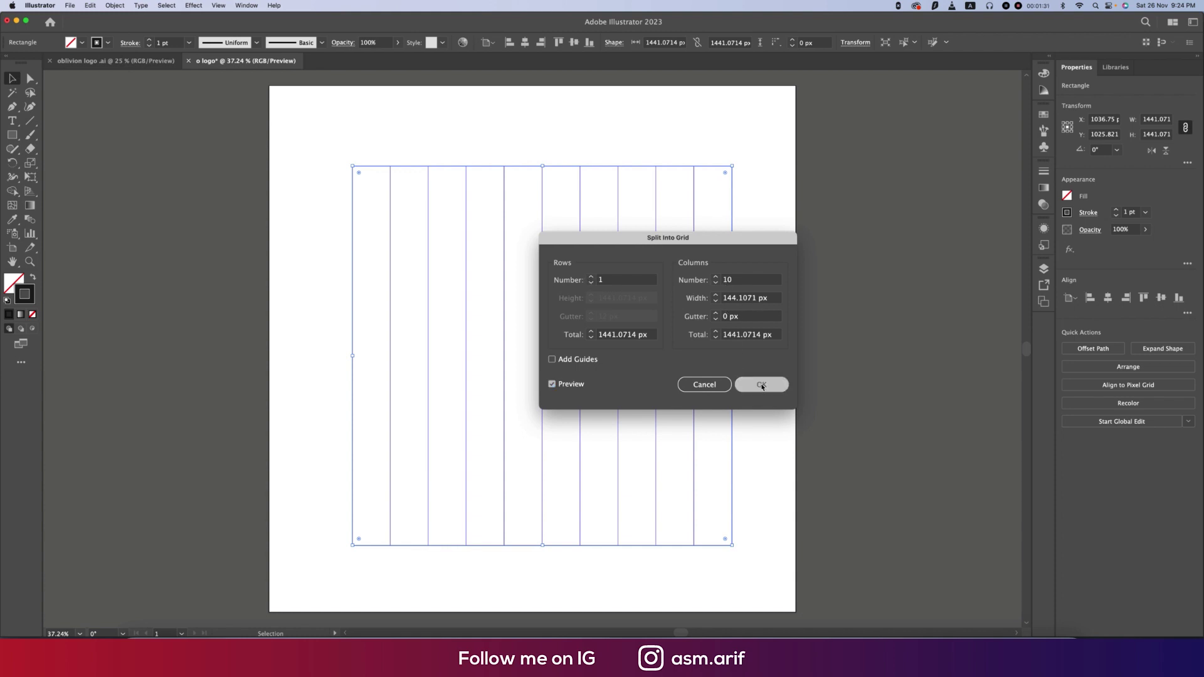
Delete every second column strip of the grid, starting with the second one, so five spaced strips remain
click(419, 164)
drag(419, 167, 416, 131)
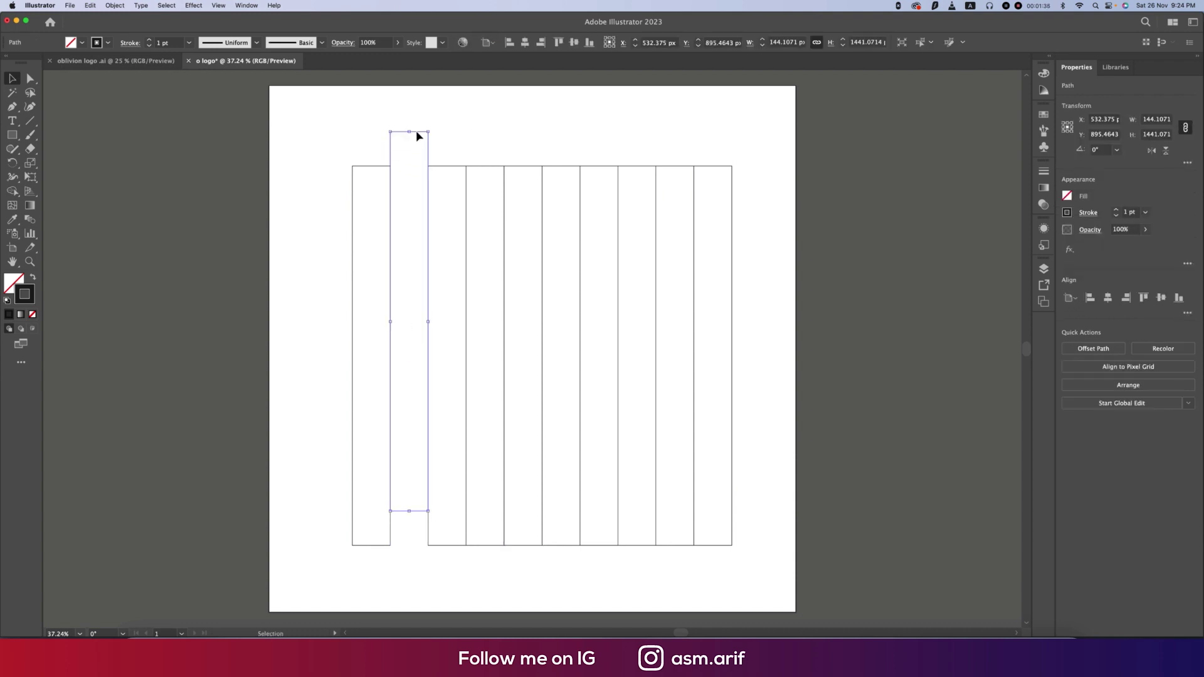
key(Delete)
click(486, 166)
key(Delete)
click(560, 168)
key(Delete)
click(634, 166)
key(Delete)
click(713, 166)
key(Delete)
Add a copy of the five vertical strips rotated 90 degrees over the originals to form a crossed grid
drag(727, 221, 322, 338)
key(v)
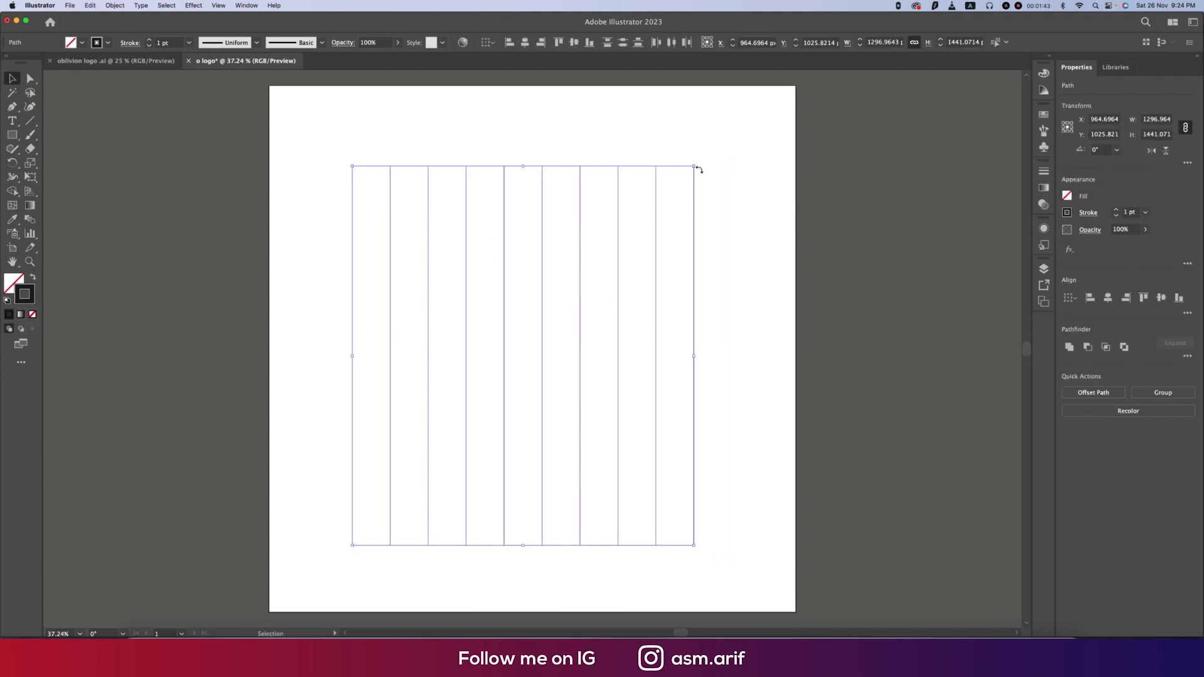
drag(699, 167, 708, 464)
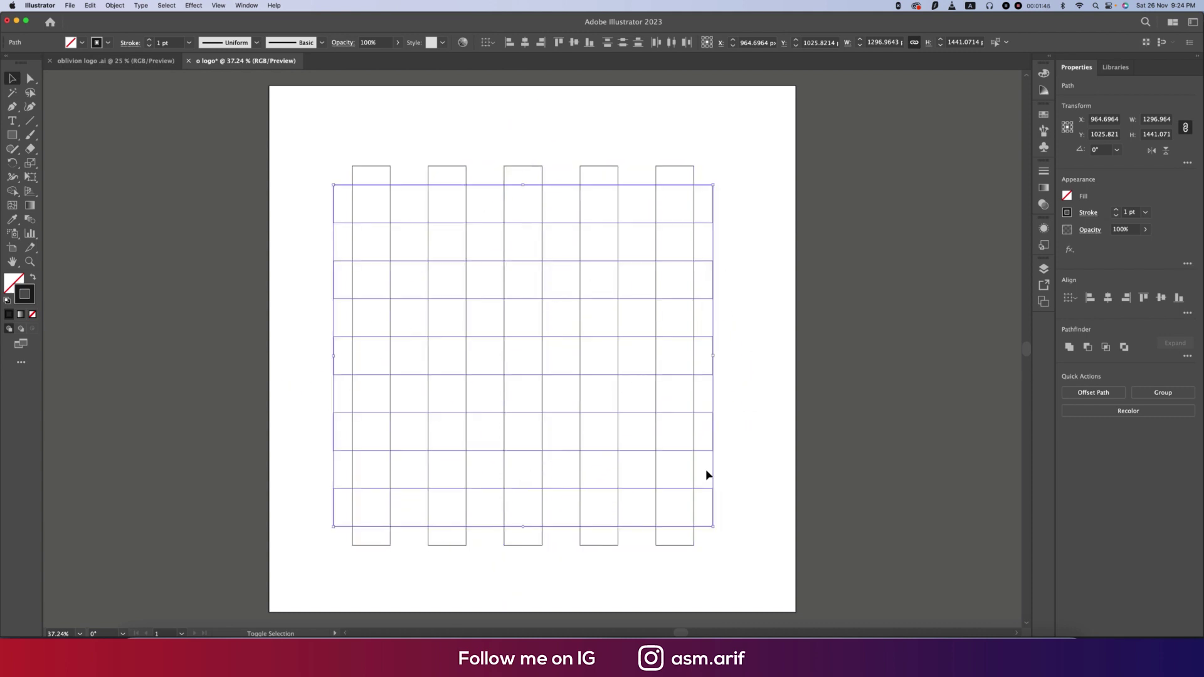
Group all vertical and horizontal strips and centre the group horizontally and vertically on the artboard
click(752, 383)
key(a)
drag(307, 123, 760, 556)
key(super+g)
key(v)
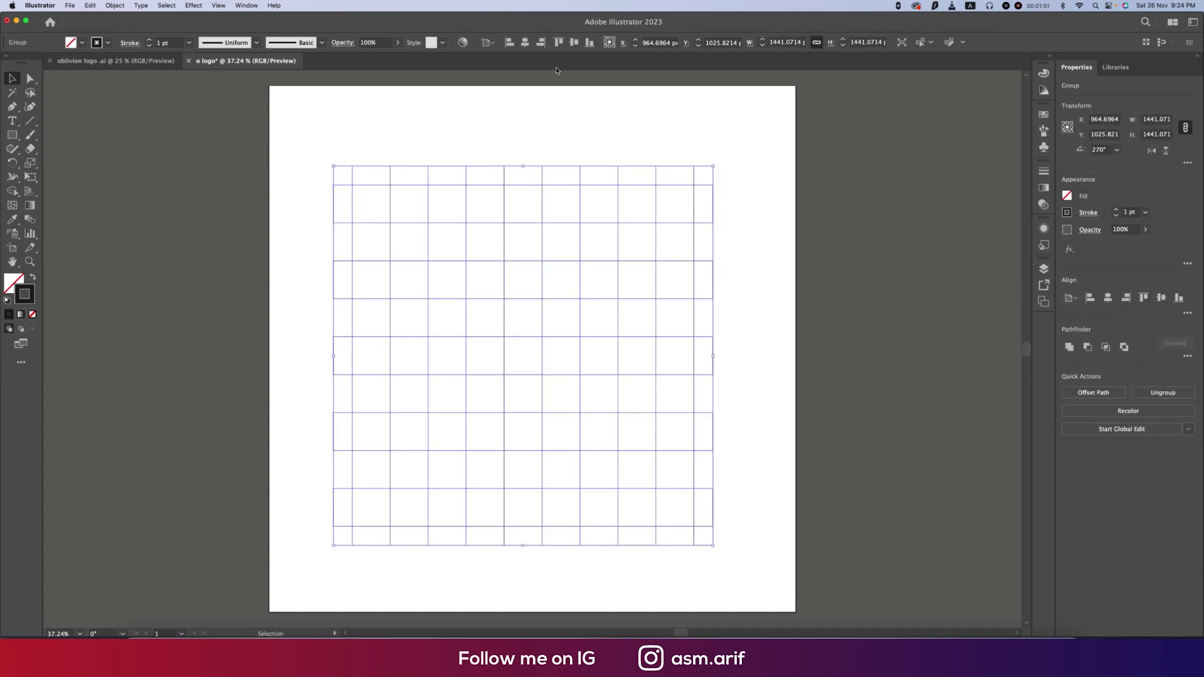
click(526, 43)
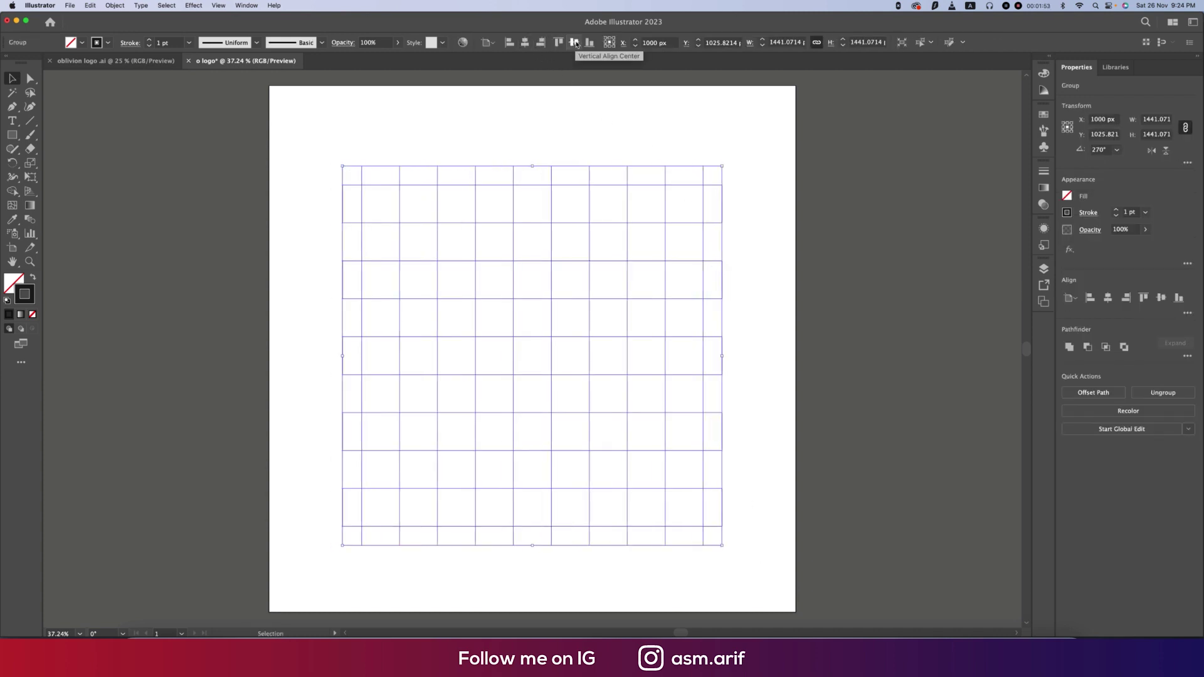
click(575, 42)
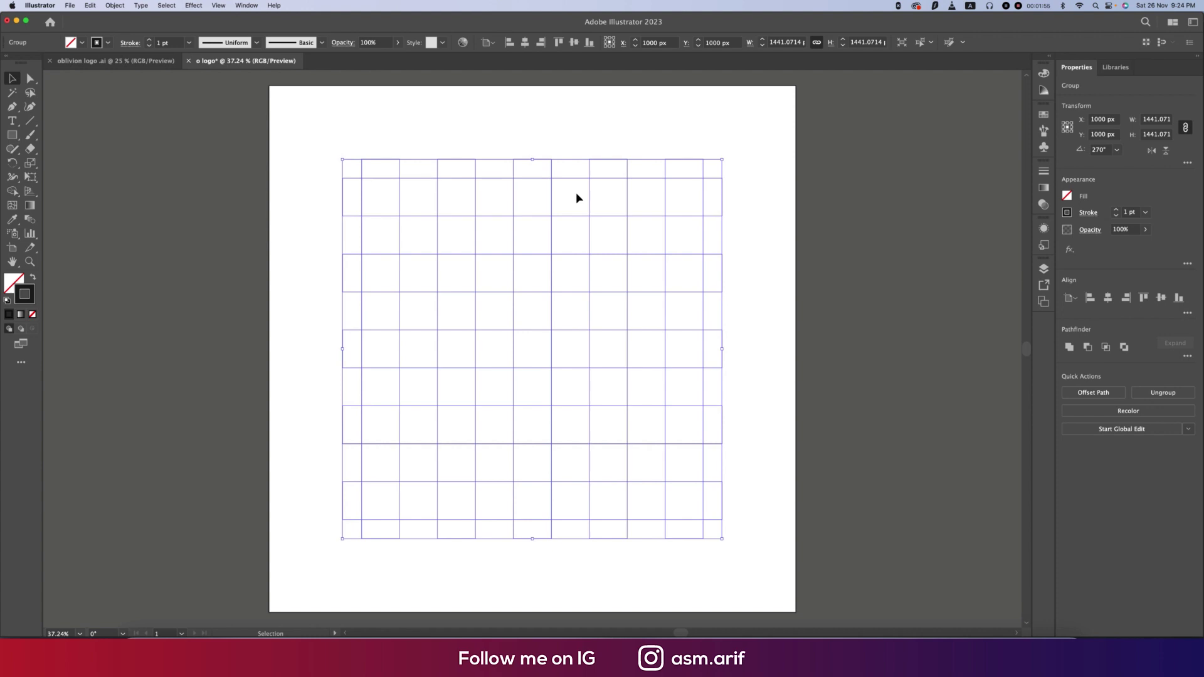
Ungroup the centred grid strips and deselect them
key(super)
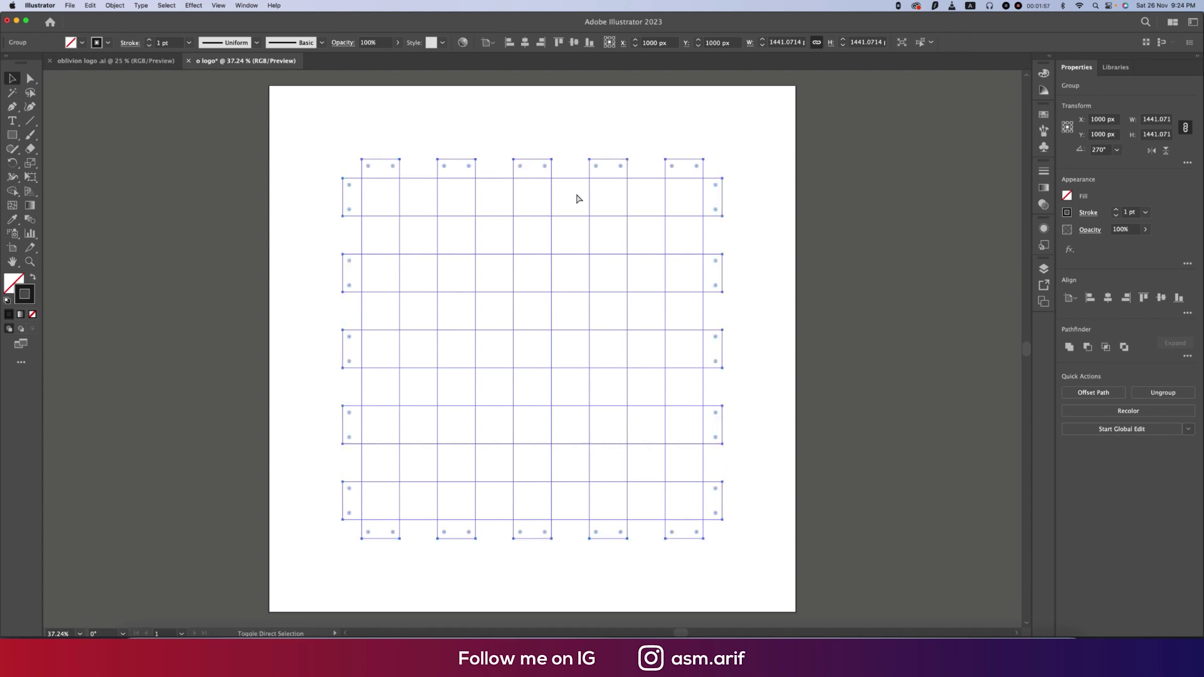
key(super+shift+g)
click(766, 270)
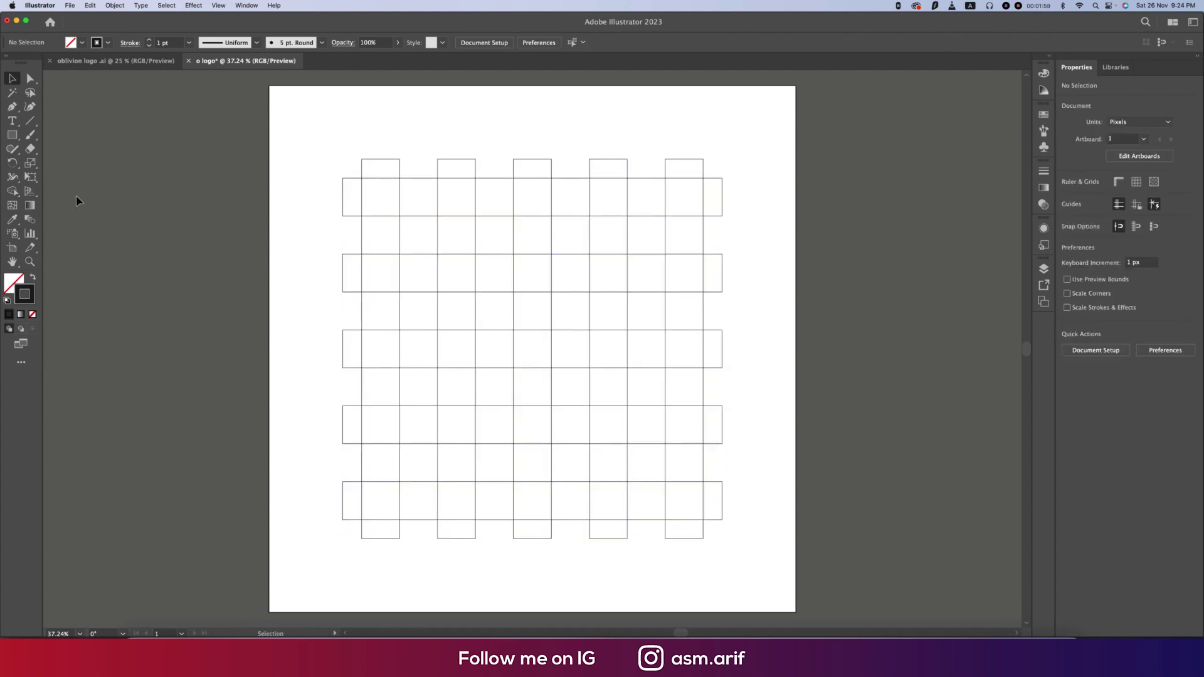
Draw five concentric circles from the grid's centre, each reaching the next alternate pair of grid lines, the outermost about 1297 px in diameter
drag(12, 135, 49, 166)
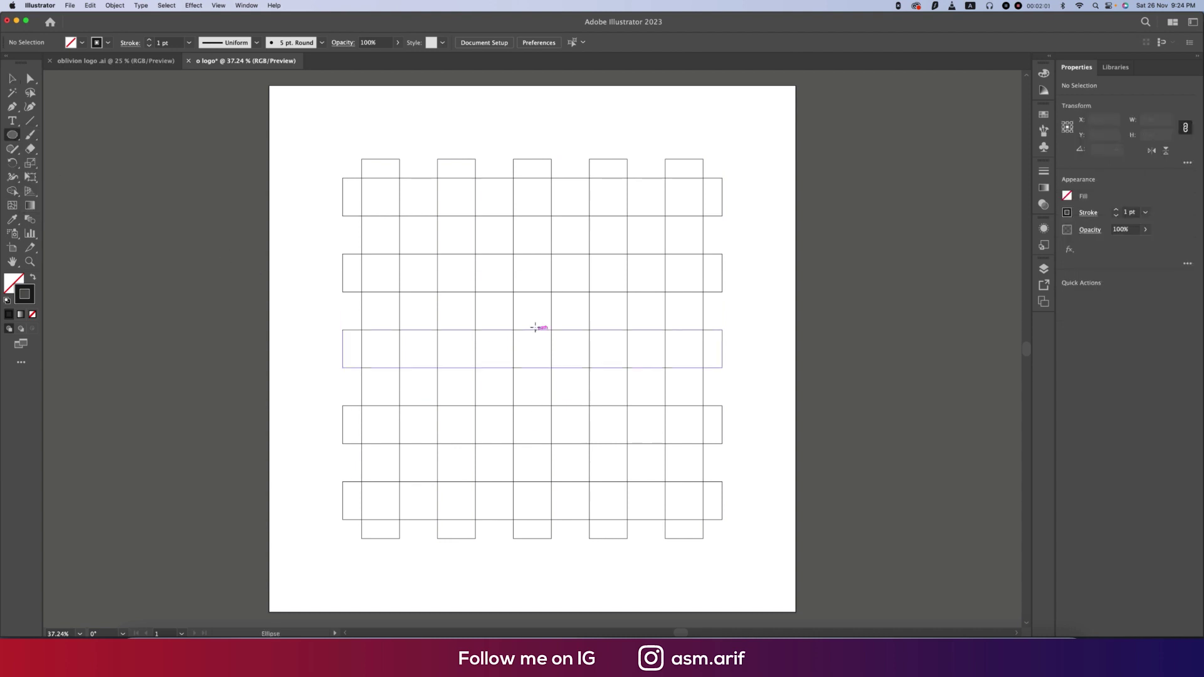
drag(532, 349, 705, 354)
click(765, 367)
key(Escape)
click(12, 79)
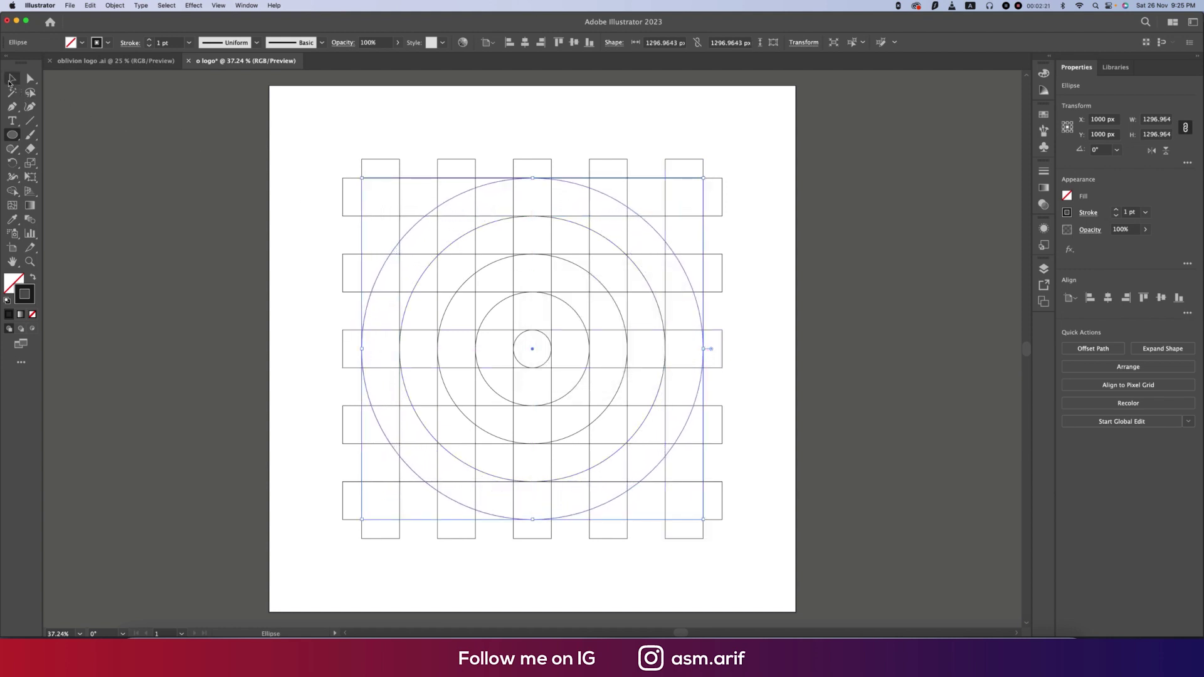
Examine in outline view how precisely the circles meet the grid lines near the top of the construction
click(242, 197)
scroll(577, 183, up, 10)
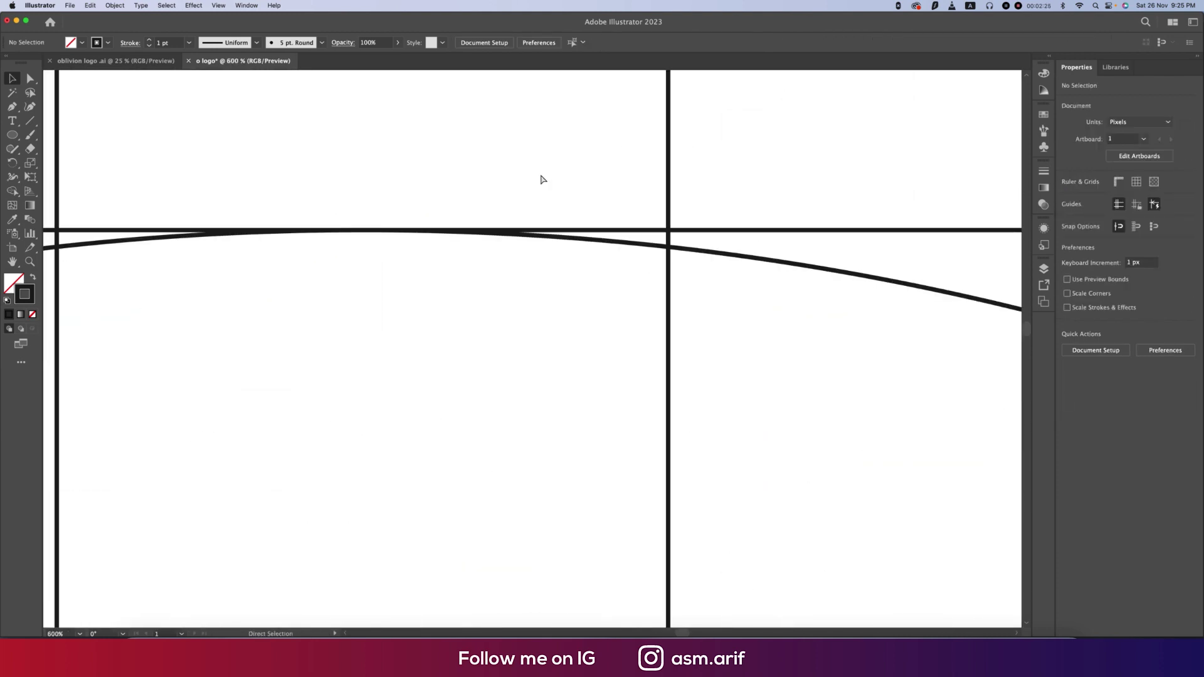
key(super+y)
scroll(384, 280, down, 5)
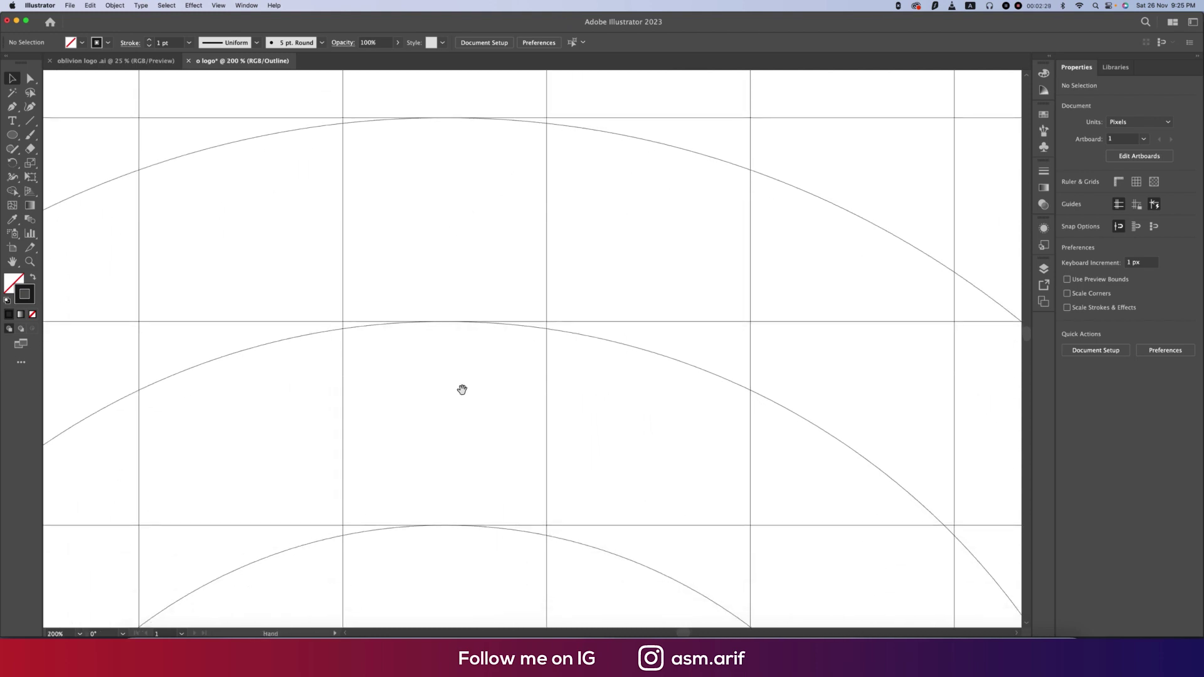
drag(462, 390, 519, 231)
key(space)
drag(511, 352, 541, 209)
drag(524, 411, 535, 227)
scroll(554, 322, down, 5)
scroll(592, 263, down, 2)
scroll(586, 272, up, 1)
scroll(588, 274, down, 1)
Return to preview, rotate all strips and circles together by 45 degrees and scale them about their centre to about 1631 px wide
drag(360, 124, 753, 533)
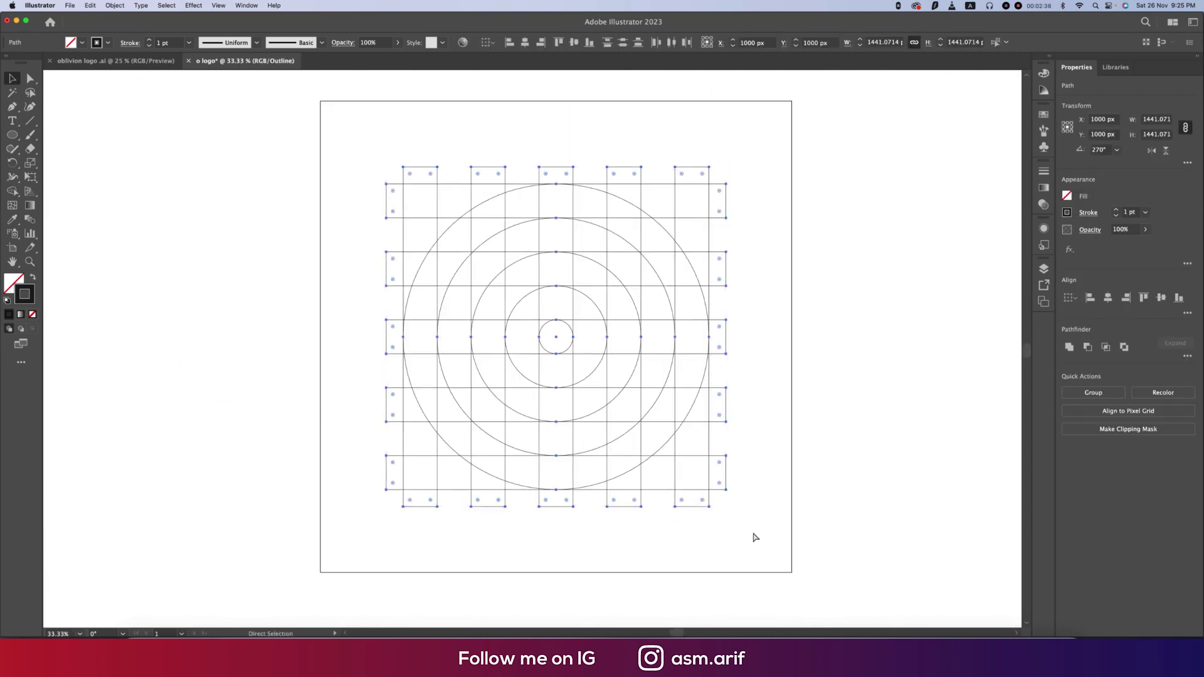
key(super+y)
key(v)
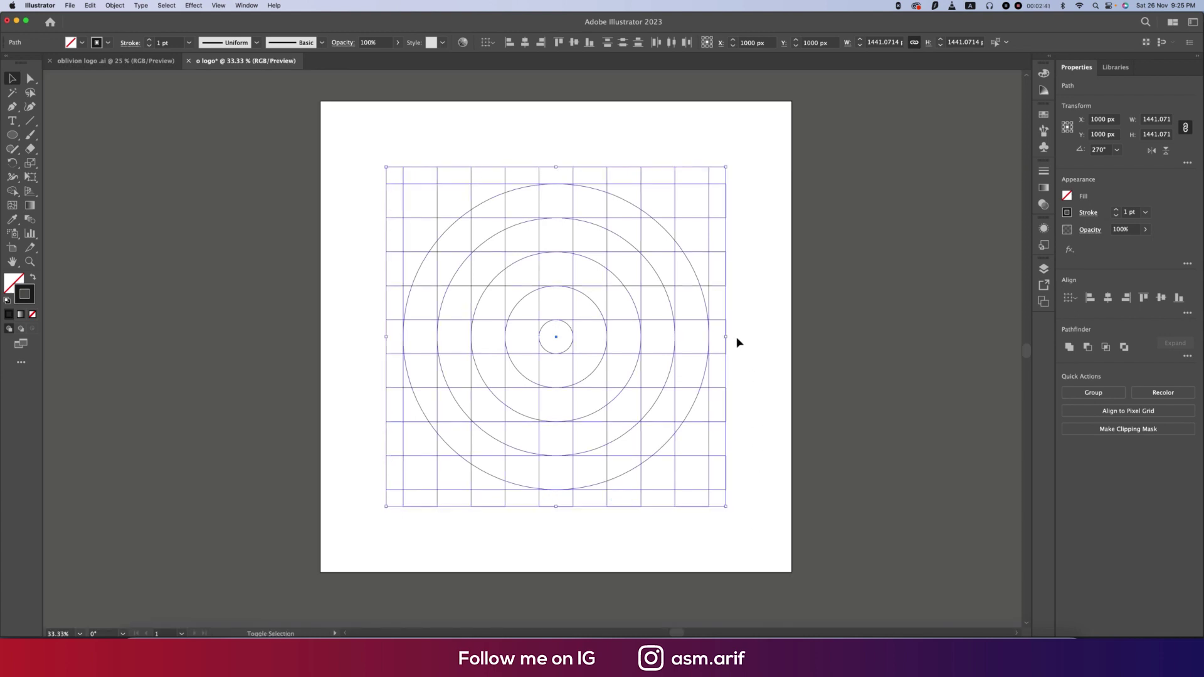
drag(730, 338, 669, 224)
drag(784, 338, 748, 341)
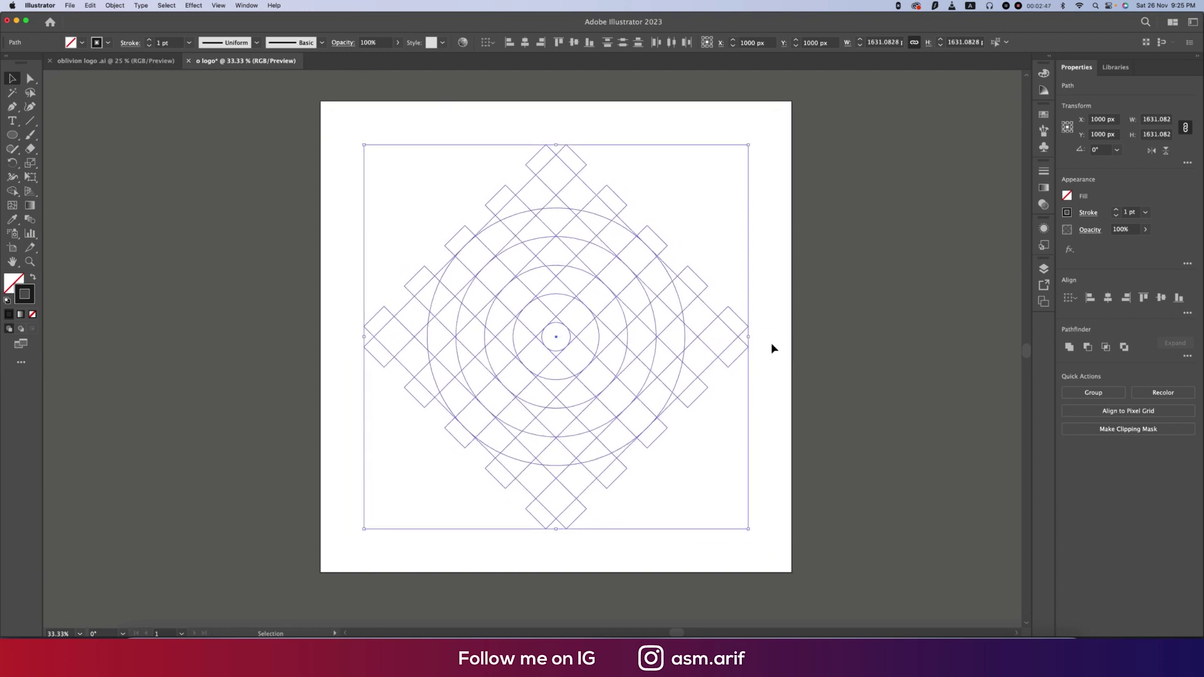
click(771, 343)
With the whole construction selected and a black fill without stroke, merge the outer left ring regions into one curved band using Shape Builder
drag(353, 128, 794, 548)
click(11, 192)
click(32, 276)
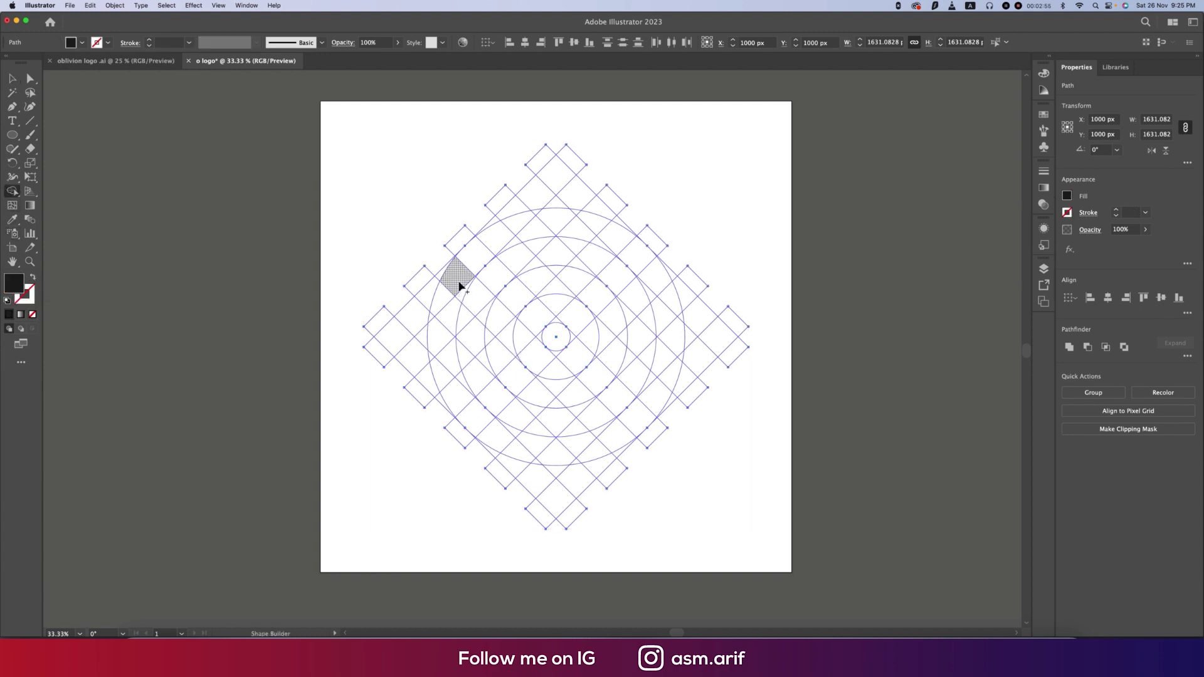
drag(459, 282, 465, 392)
drag(466, 395, 527, 453)
Merge the long diagonal bar from the upper-left ring to the lower-right edge and the inner curved band with Shape Builder
drag(471, 251, 632, 413)
key(super+equal)
key(super+equal)
key(super+equal)
key(super+equal)
mouse_move(722, 581)
mouse_down()
mouse_move(649, 400)
mouse_move(960, 427)
mouse_up()
key(super+minus)
key(super+minus)
key(super+minus)
drag(417, 245, 515, 409)
key(super+equal)
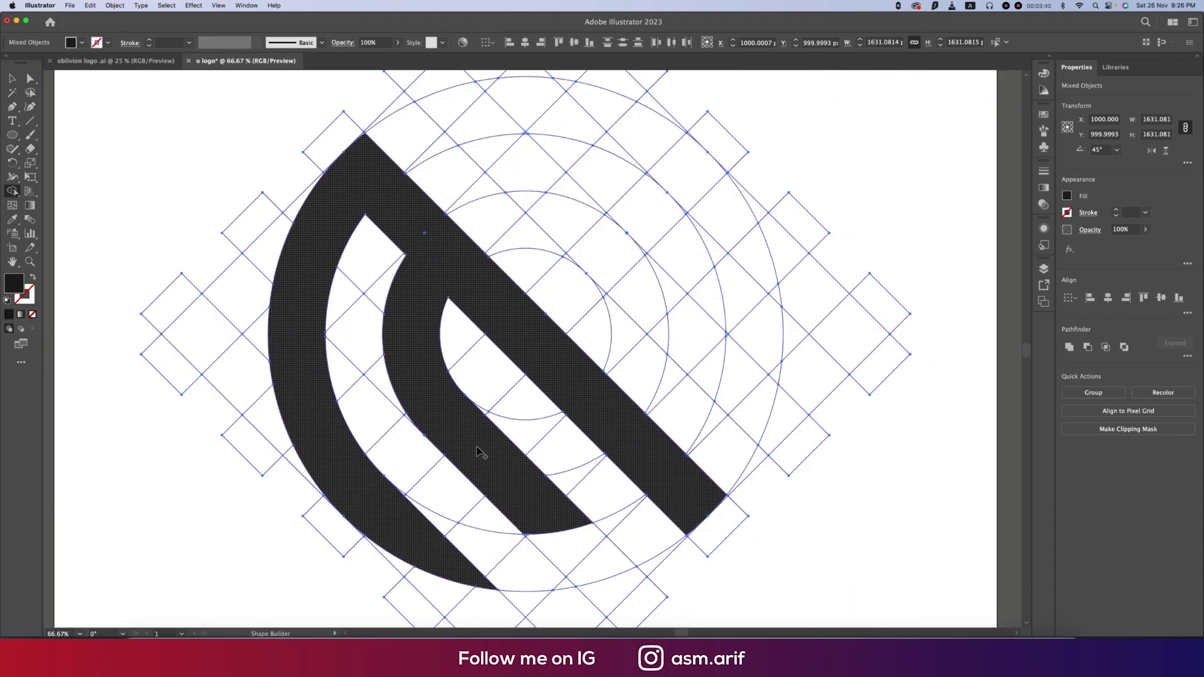
Undo the last two Shape Builder merges
drag(483, 457, 415, 378)
key(super+z)
key(super+z)
Merge a short diagonal bar from the upper-left ring to the inner circle, together with the adjoining inner curved band, using Shape Builder
drag(378, 160, 422, 226)
key(super+equal)
key(super+equal)
key(super+equal)
drag(326, 540, 489, 301)
key(super+minus)
key(super+minus)
drag(301, 332, 433, 448)
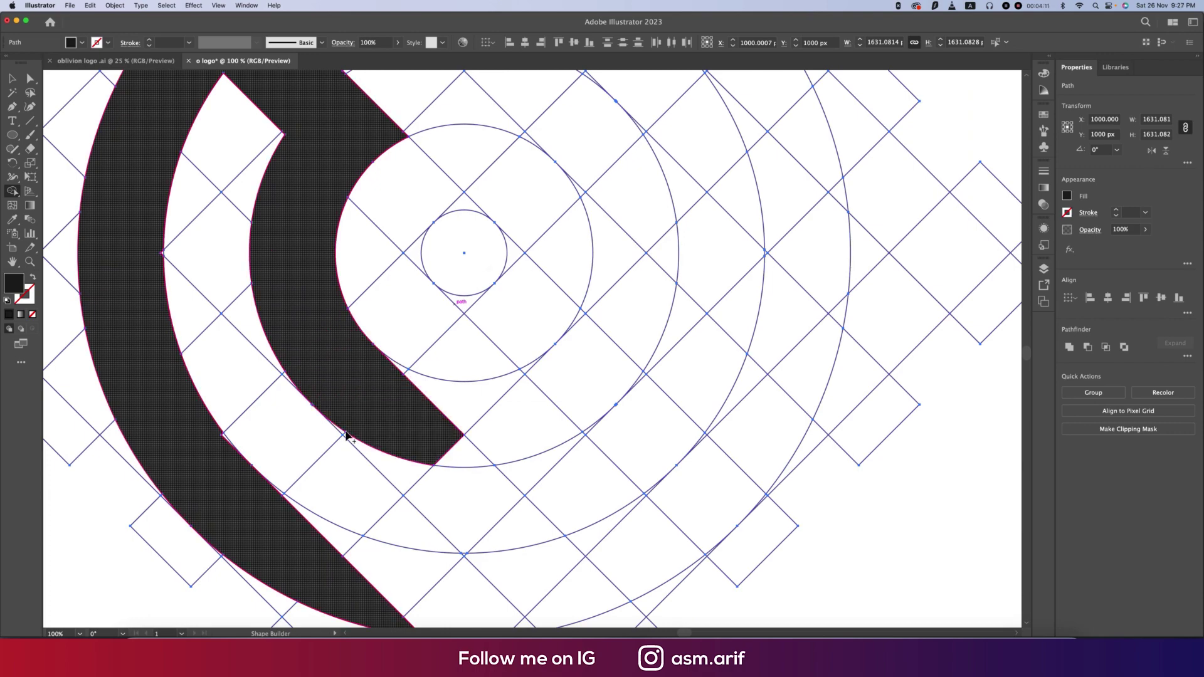
Extend the inner band along its diagonal strip to the lower edge of the outer circle and fill the small centre circle
key(super+minus)
drag(351, 439, 495, 580)
click(430, 364)
Merge the matching outer ring, short diagonal bar and inner curved band on the opposite half of the logo with Shape Builder
mouse_move(584, 510)
mouse_down()
mouse_move(530, 487)
mouse_move(613, 381)
mouse_up()
key(super+minus)
key(super+equal)
key(super+equal)
drag(597, 555, 521, 440)
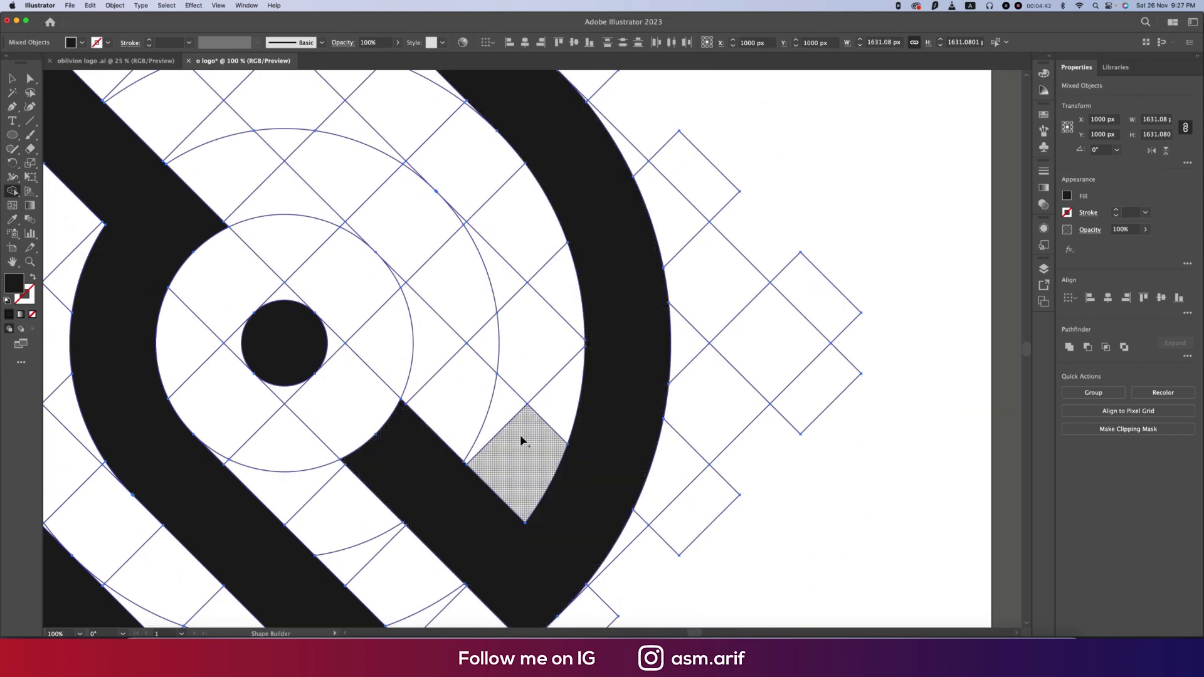
key(super+minus)
drag(439, 458, 421, 272)
Merge the leftover sliver at the inner band's edge into the black shape and check the other band edges for gaps
scroll(336, 163, up, 5)
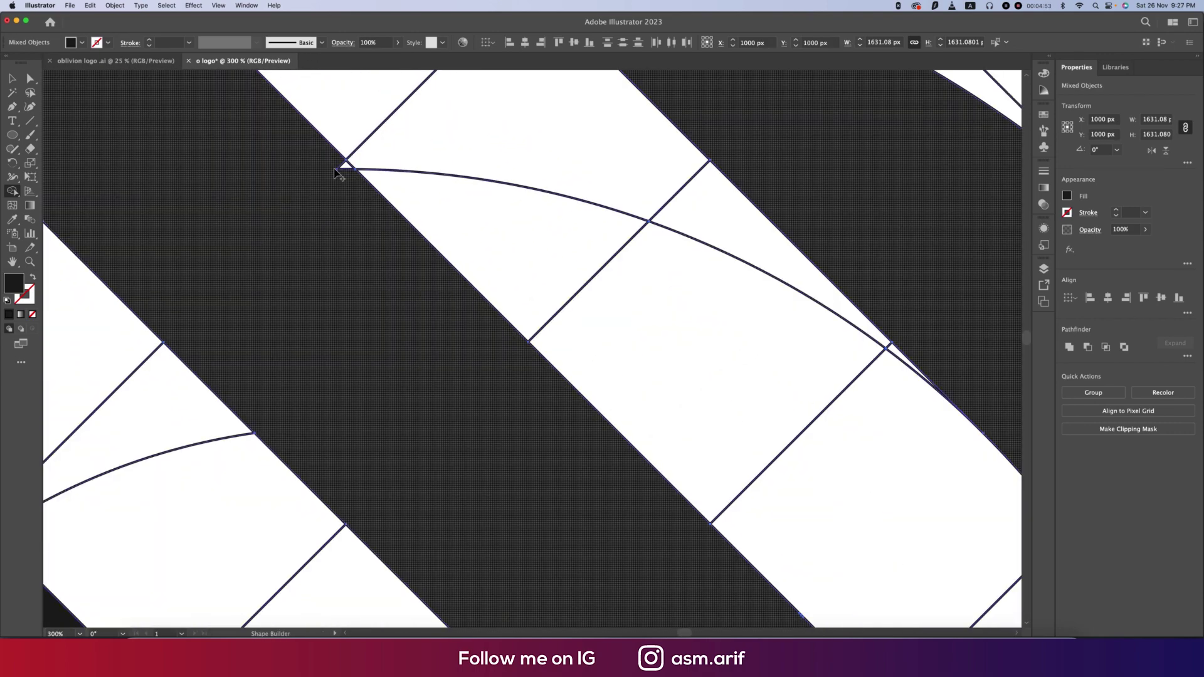
drag(350, 176, 370, 210)
scroll(403, 294, down, 3)
drag(583, 483, 624, 266)
scroll(593, 296, down, 3)
scroll(314, 401, up, 6)
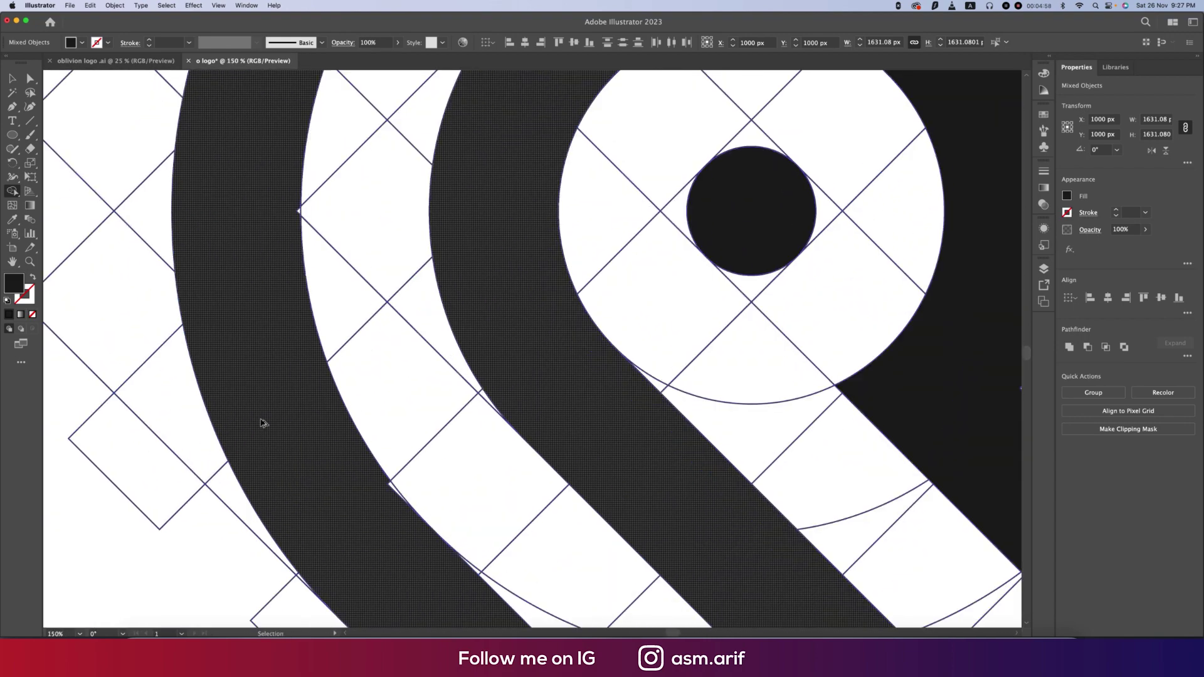
scroll(375, 393, down, 3)
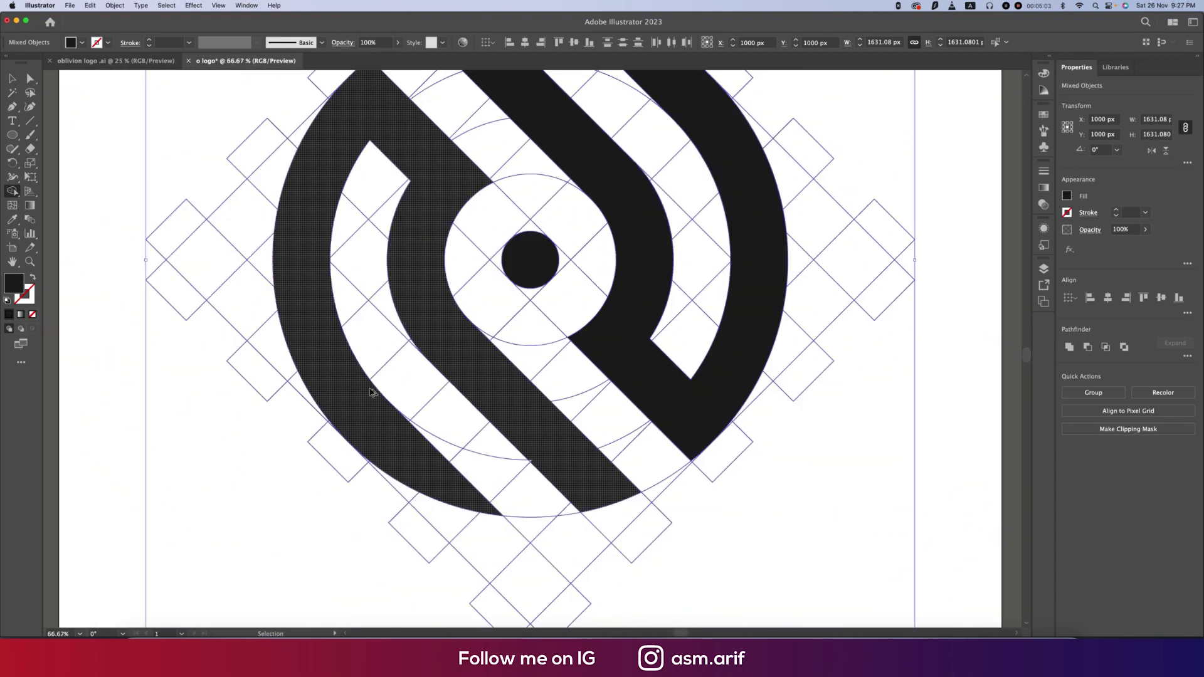
scroll(563, 468, up, 5)
scroll(545, 418, down, 7)
scroll(303, 247, up, 2)
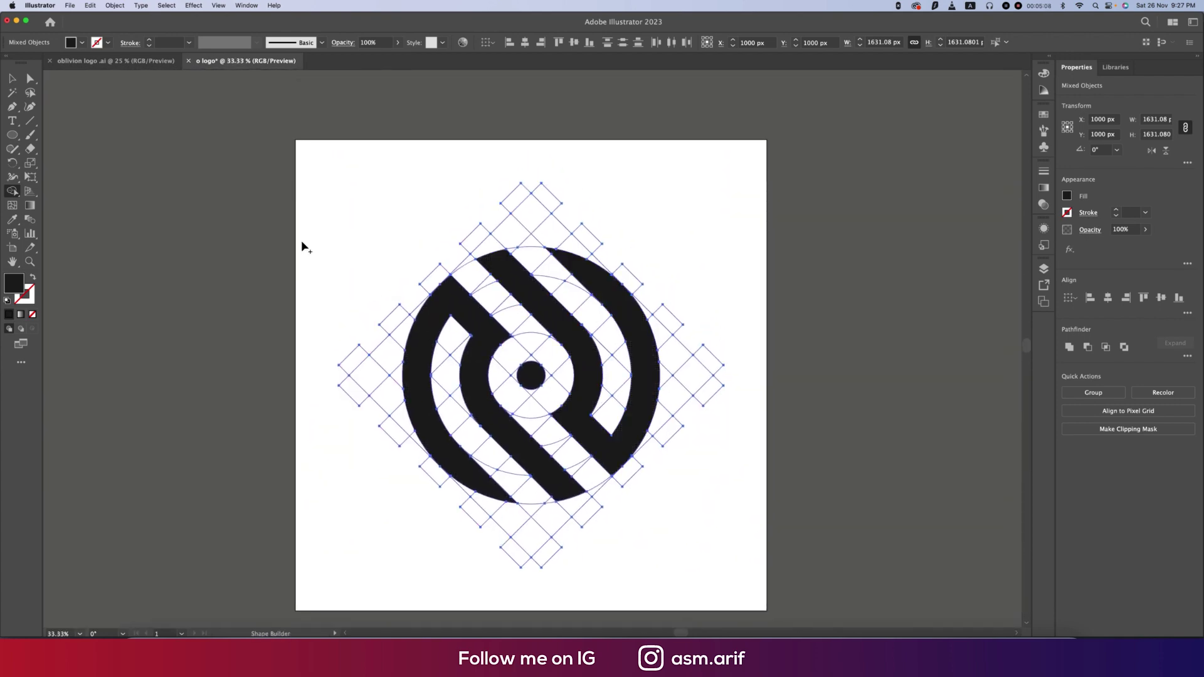
Select all the unfilled construction lines with the Magic Wand and delete them
click(13, 79)
key(super+shift+a)
click(12, 93)
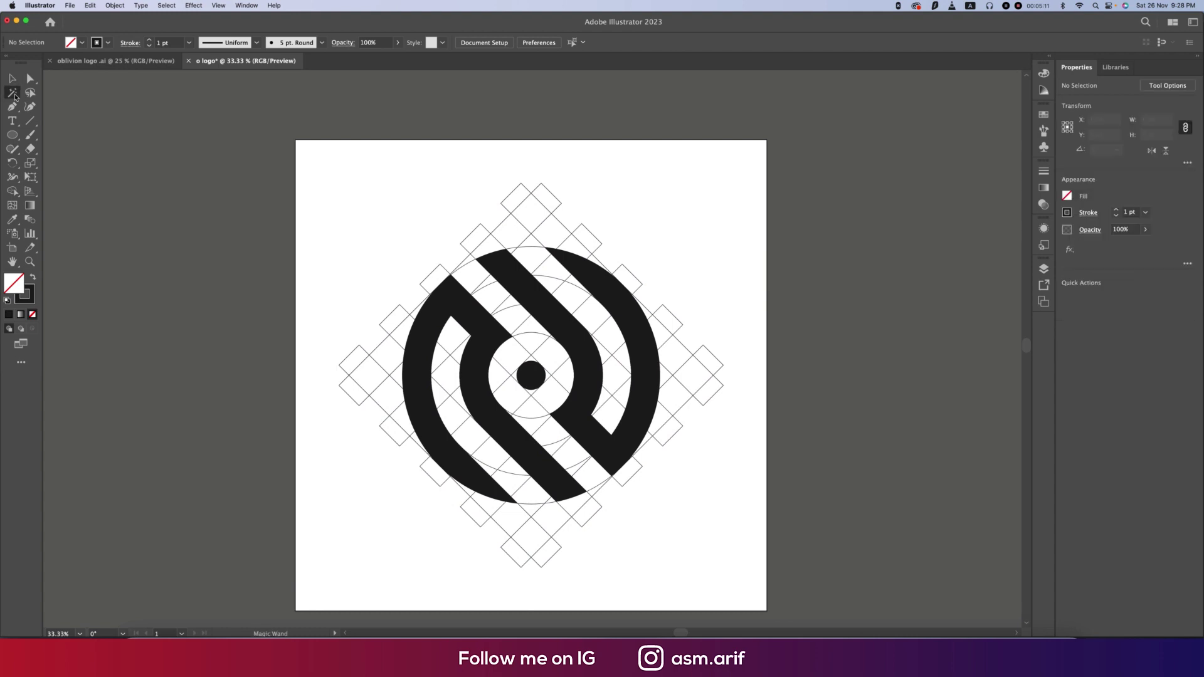
click(533, 195)
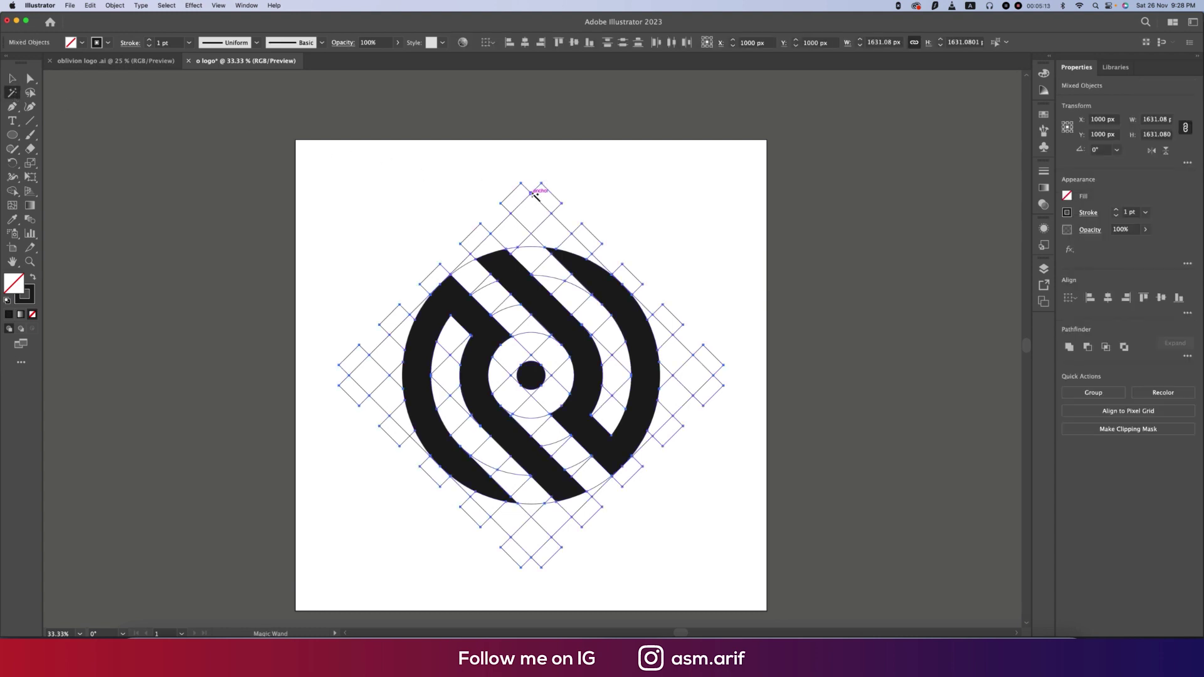
key(Delete)
Select all the remaining black logo shapes and set their stroke to none
key(v)
drag(690, 258, 403, 524)
click(108, 42)
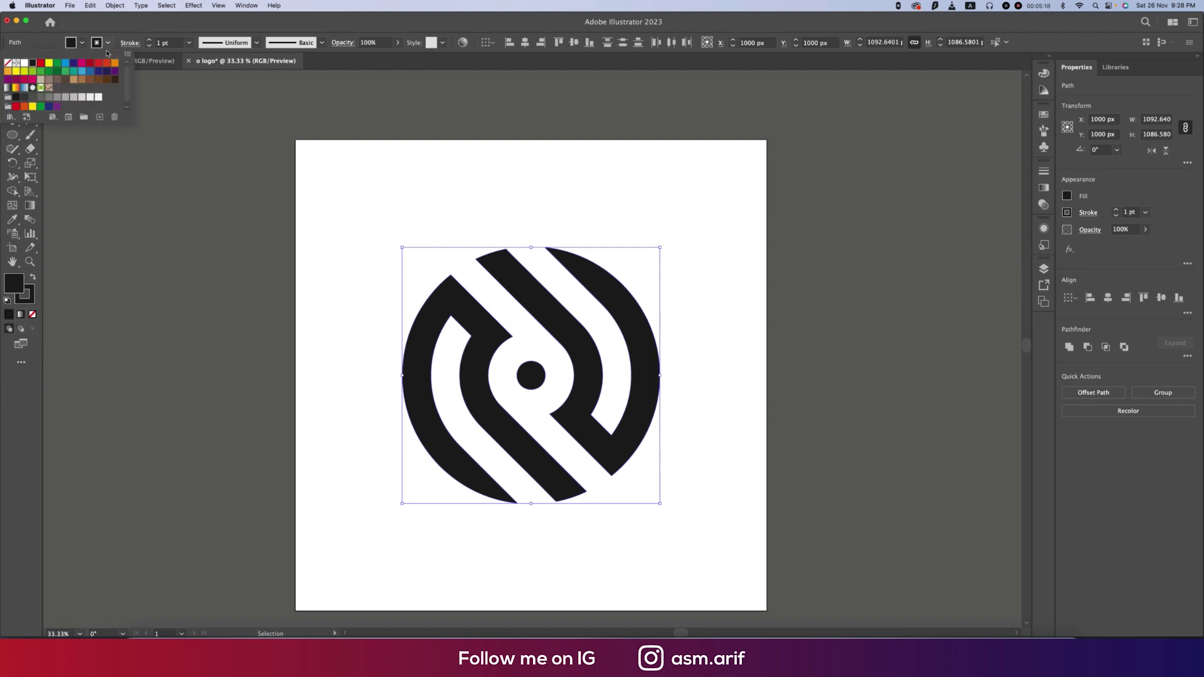
click(7, 63)
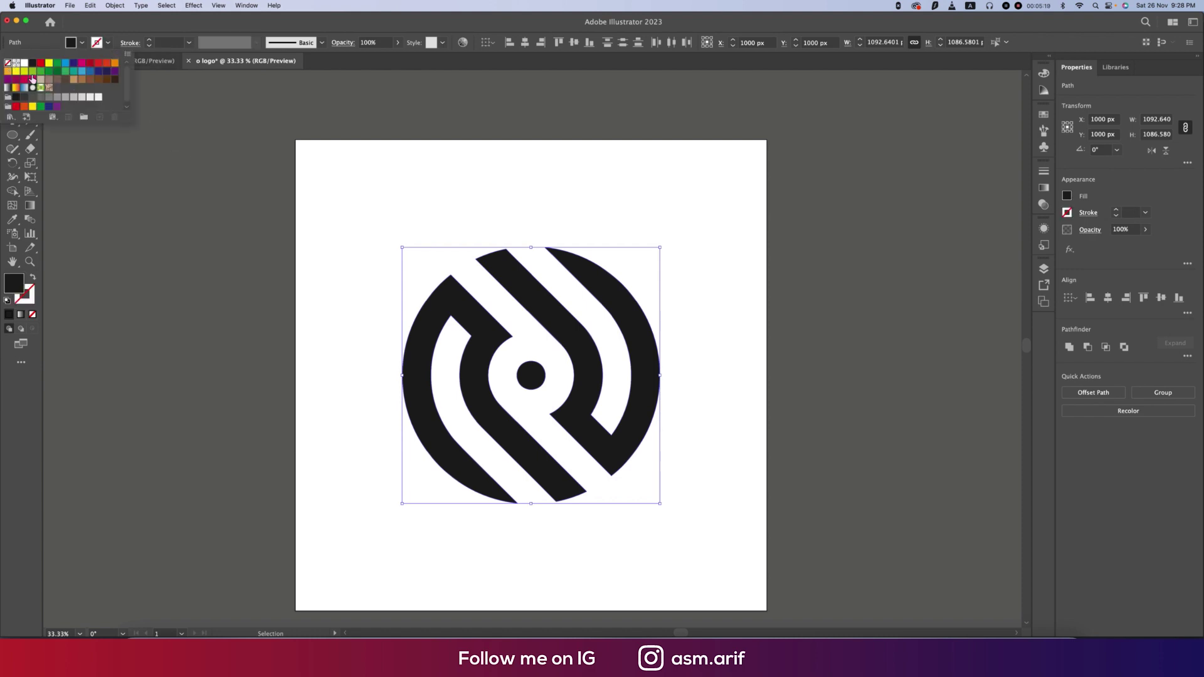
Rotate the whole logo to an angle of 295°
click(664, 248)
drag(660, 247, 591, 213)
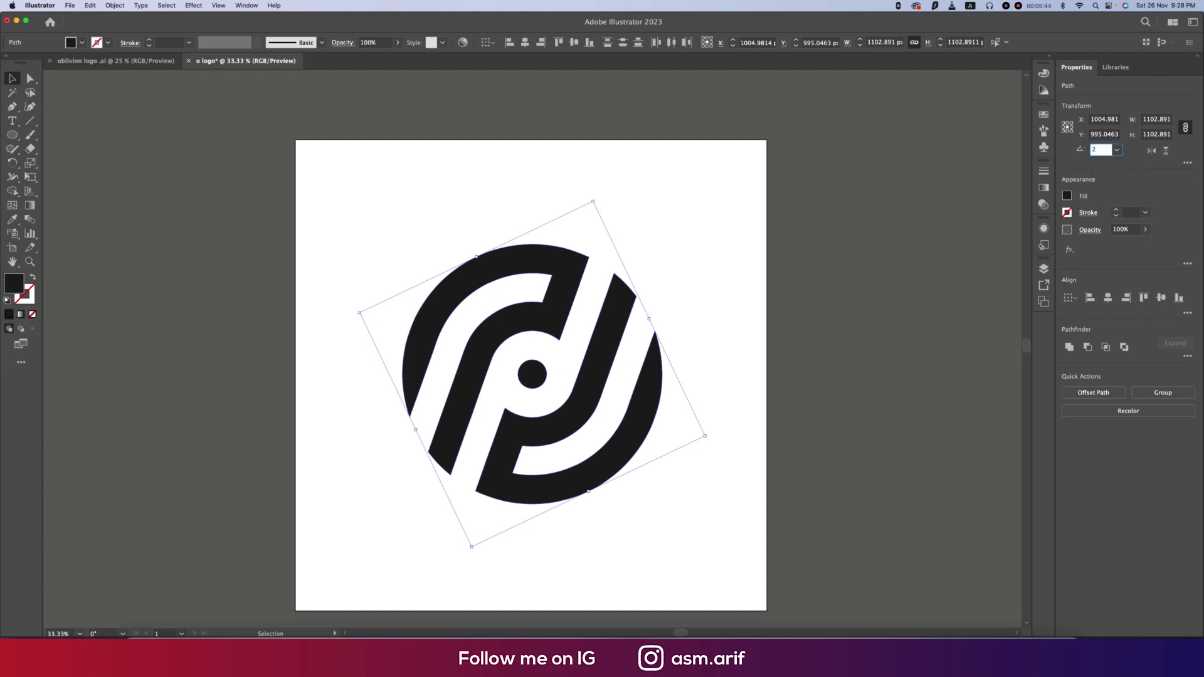
text(5)
key(Return)
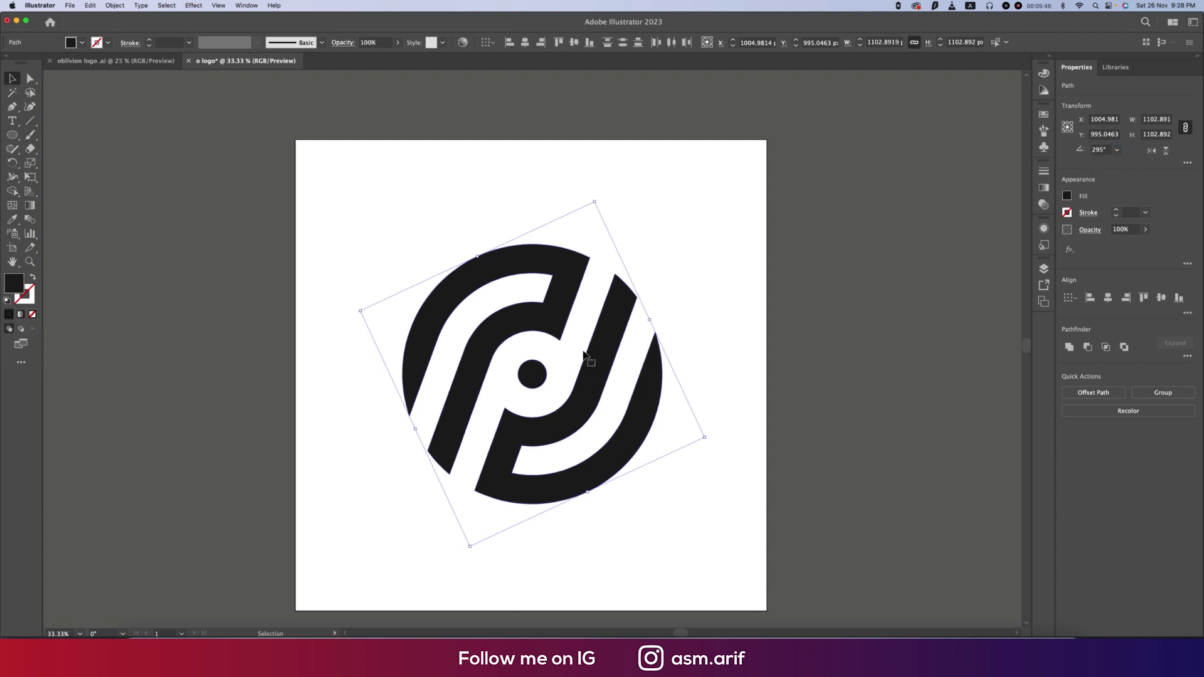
Combine the selected logo shapes into a single compound path
click(115, 6)
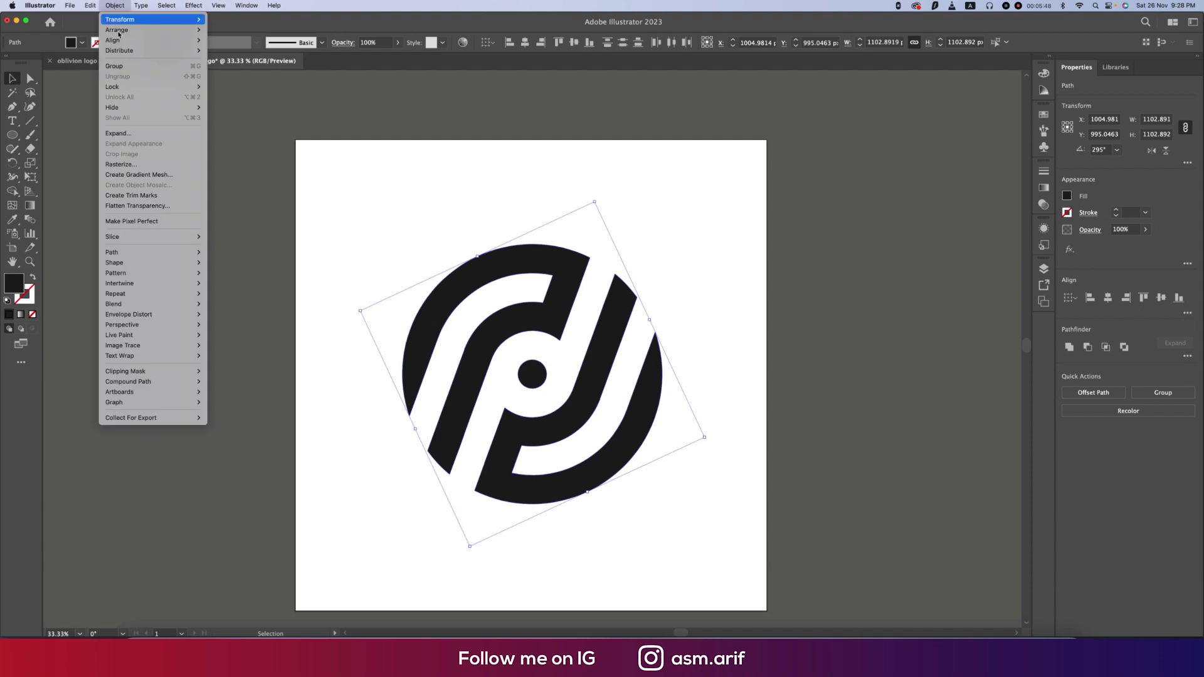
mouse_move(182, 381)
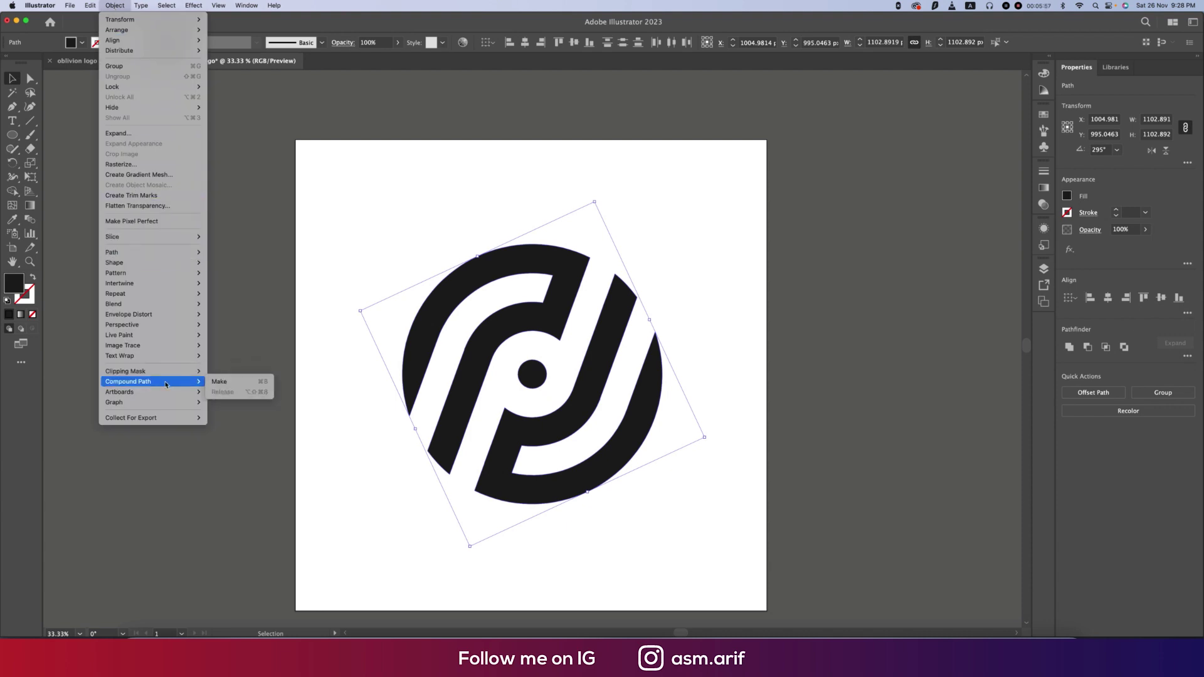
click(229, 382)
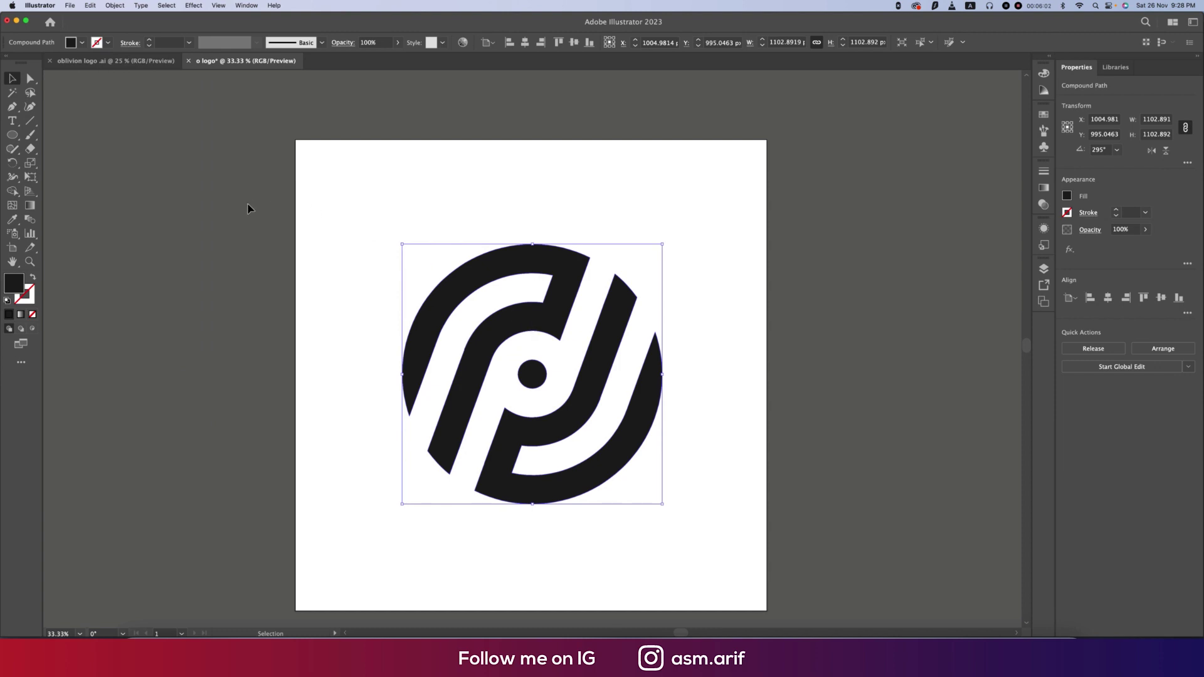
Bring the set of gradient sample squares from oblivion logo.ai into the new logo document, beside the artboard
click(135, 61)
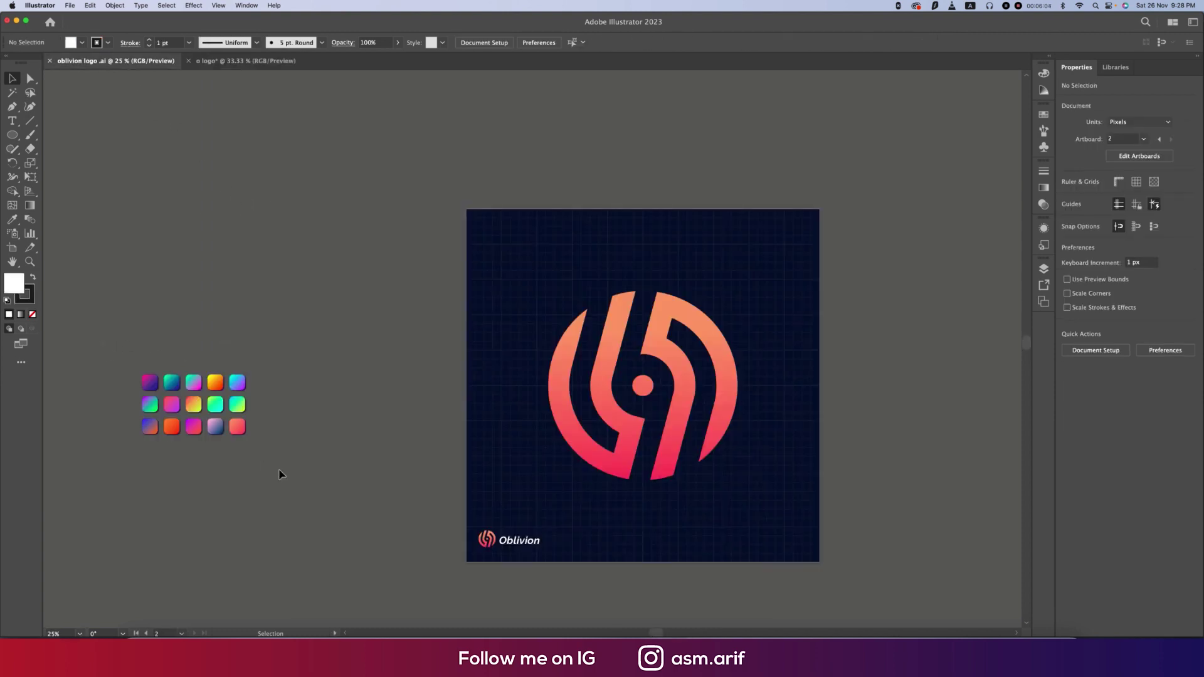
key(super+a)
drag(243, 376, 330, 348)
Fill the logo with the peach-to-crimson gradient sampled with the Eyedropper from the last square of the bottom row
drag(478, 186, 764, 528)
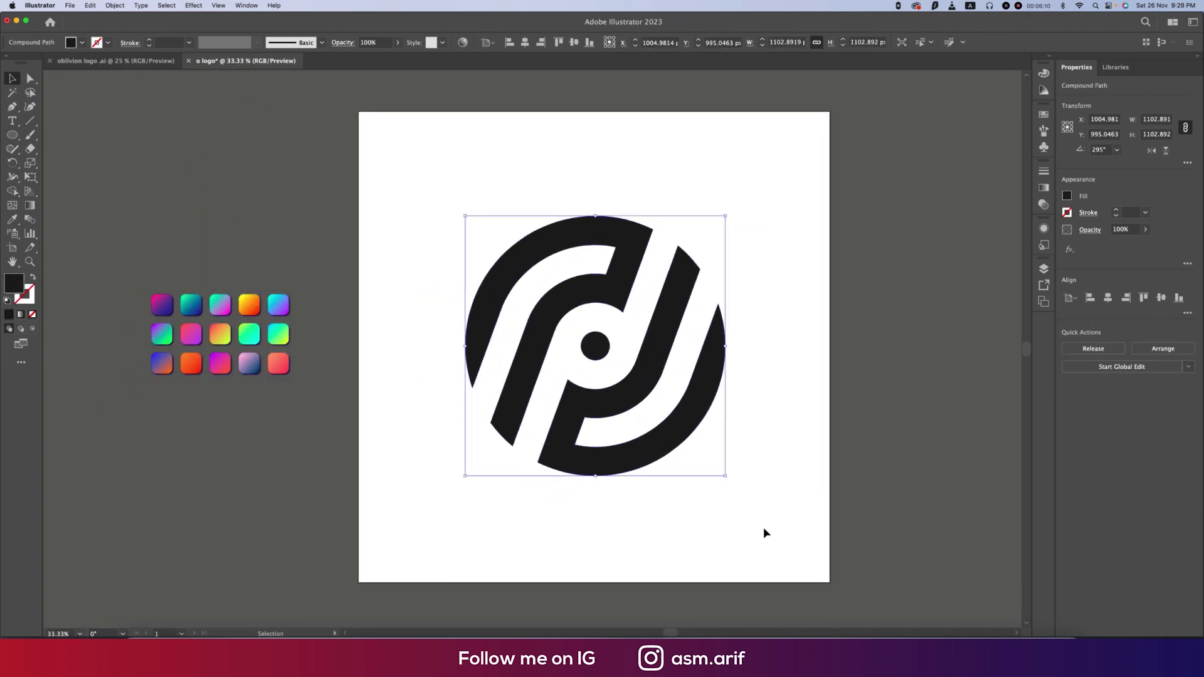
key(i)
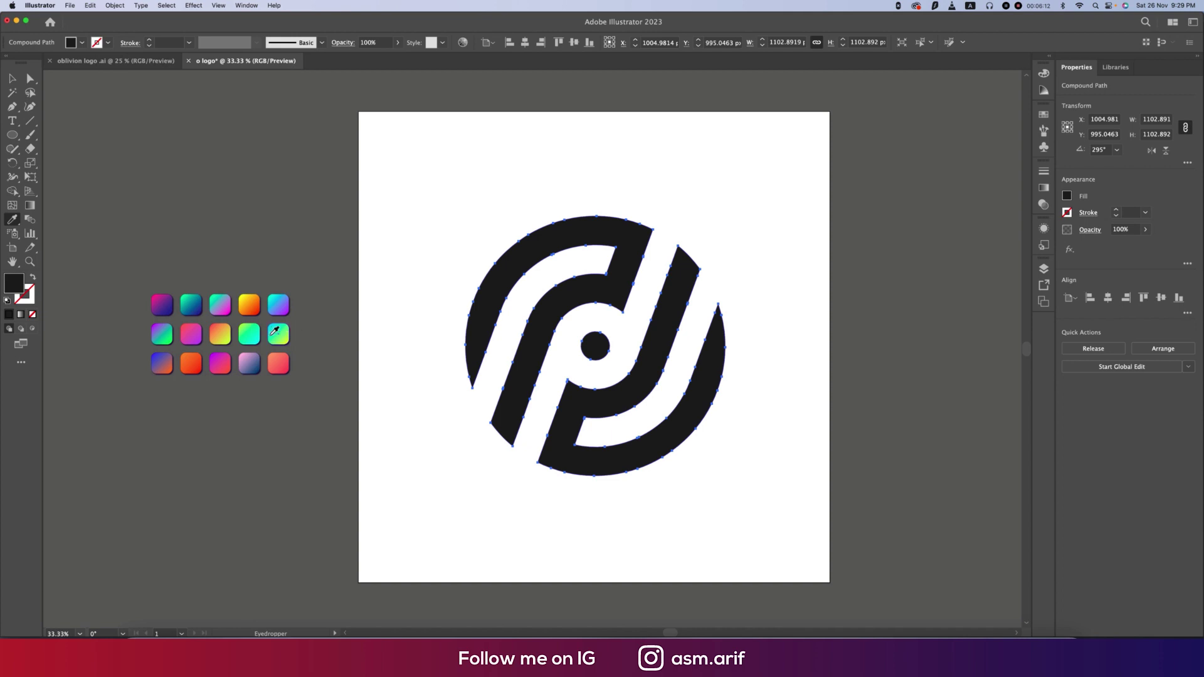
click(281, 362)
click(688, 217)
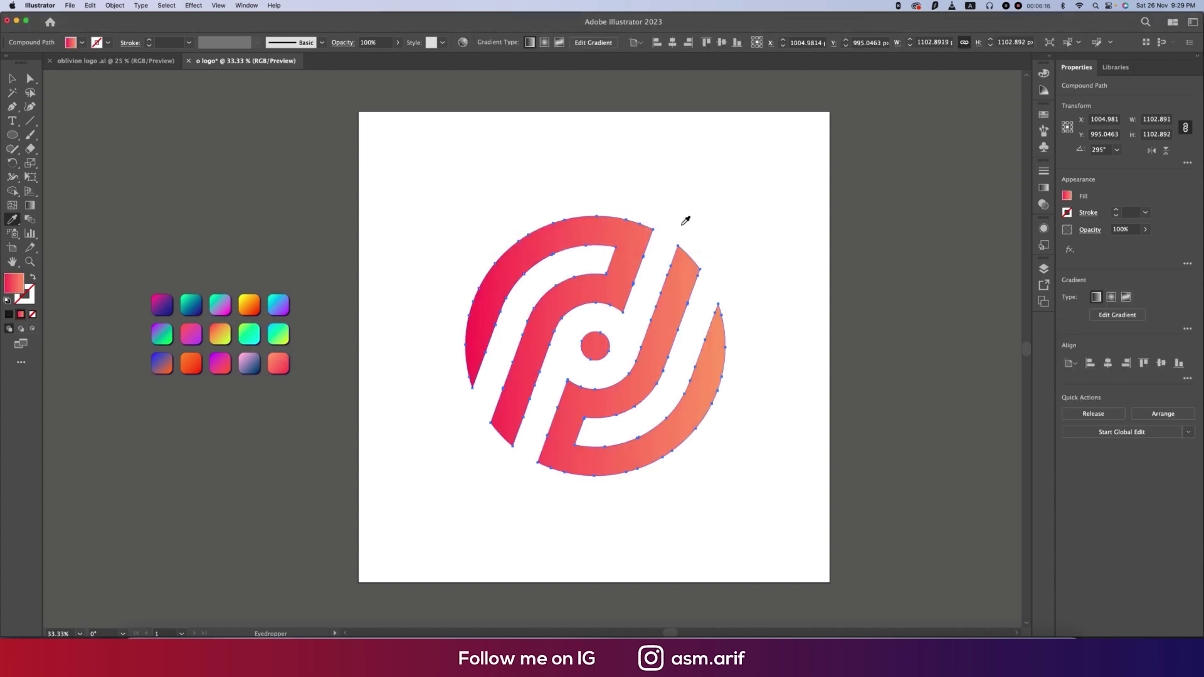
click(12, 79)
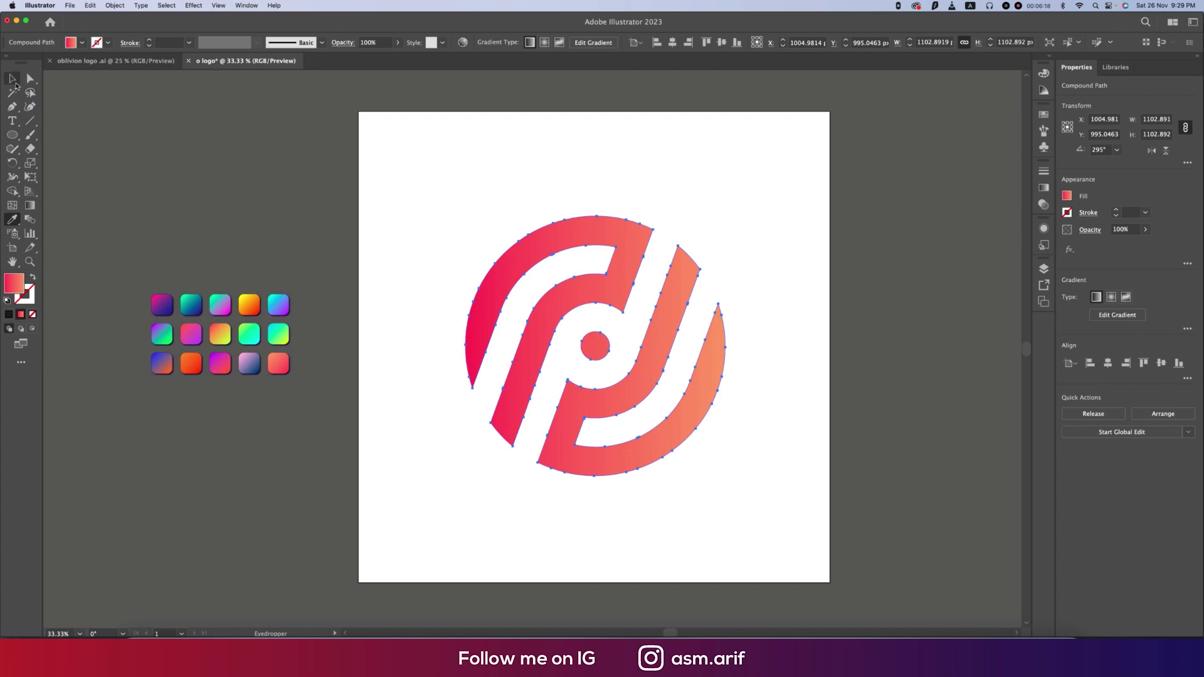
Draw a 2000 × 2000 px rectangle covering the artboard and send it to the back behind the logo
click(379, 248)
drag(12, 135, 94, 134)
drag(361, 115, 830, 583)
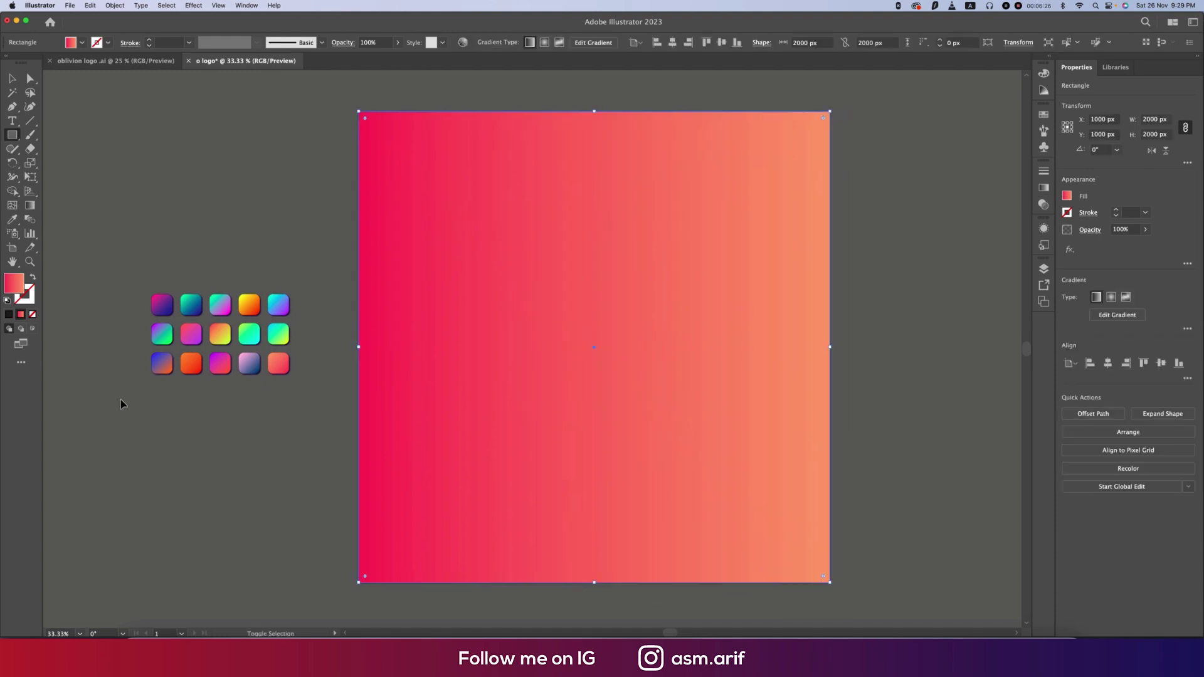
right_click(706, 460)
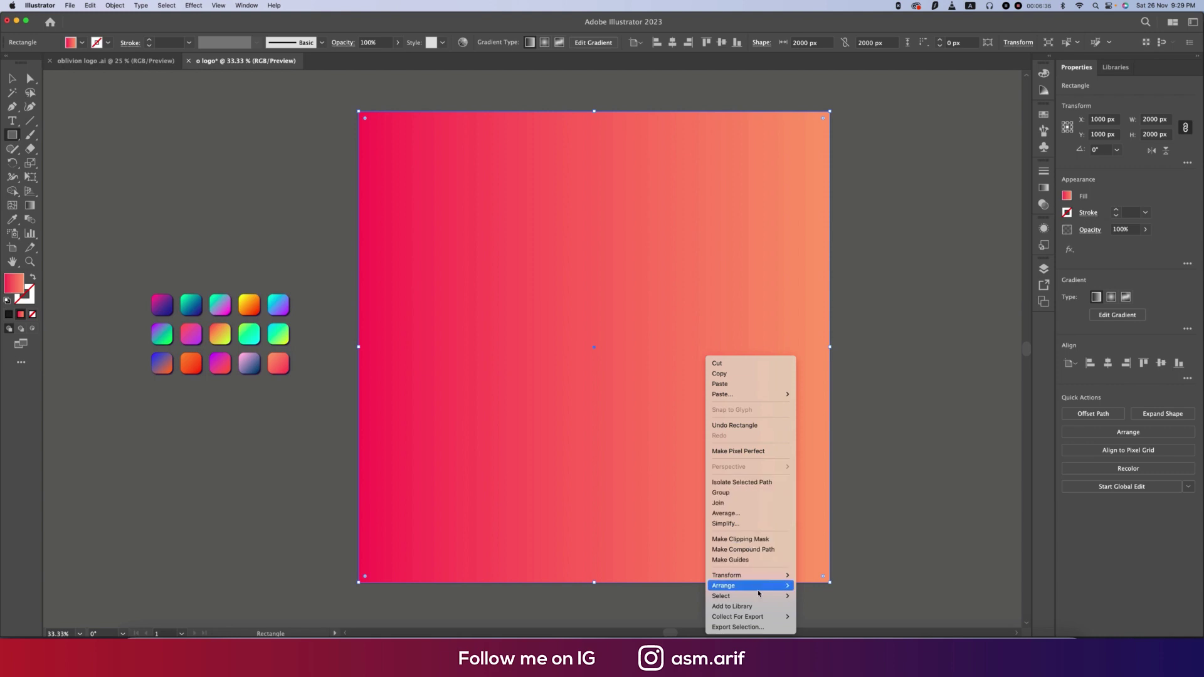
mouse_move(774, 590)
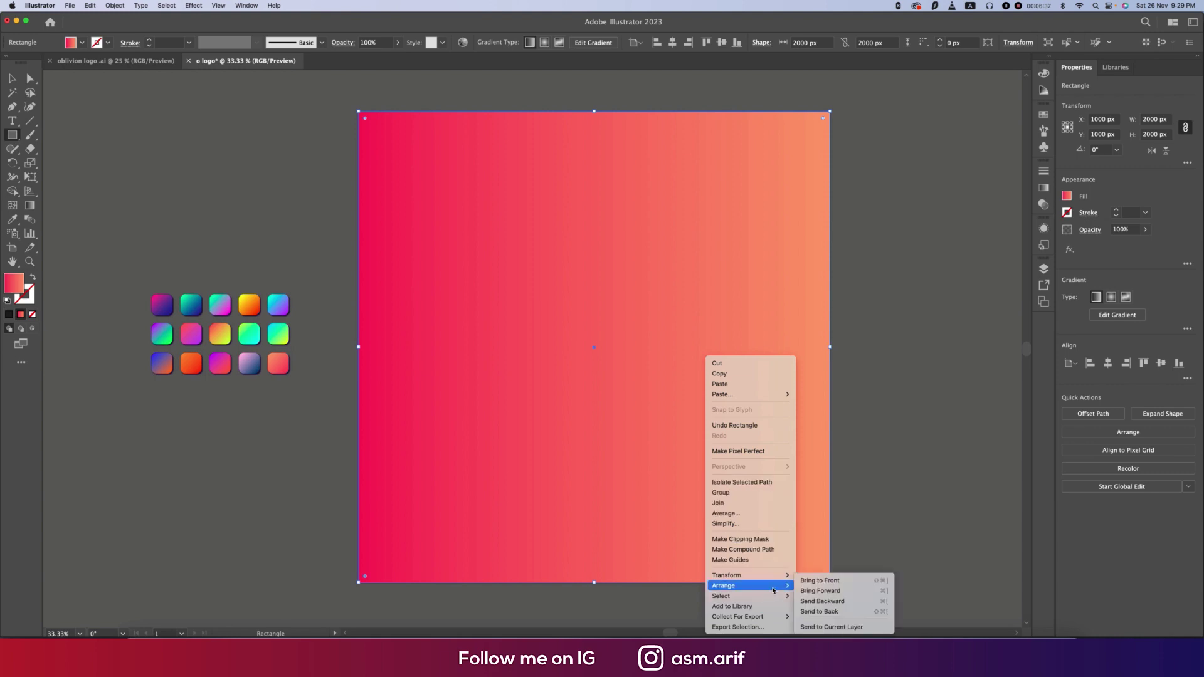
click(823, 611)
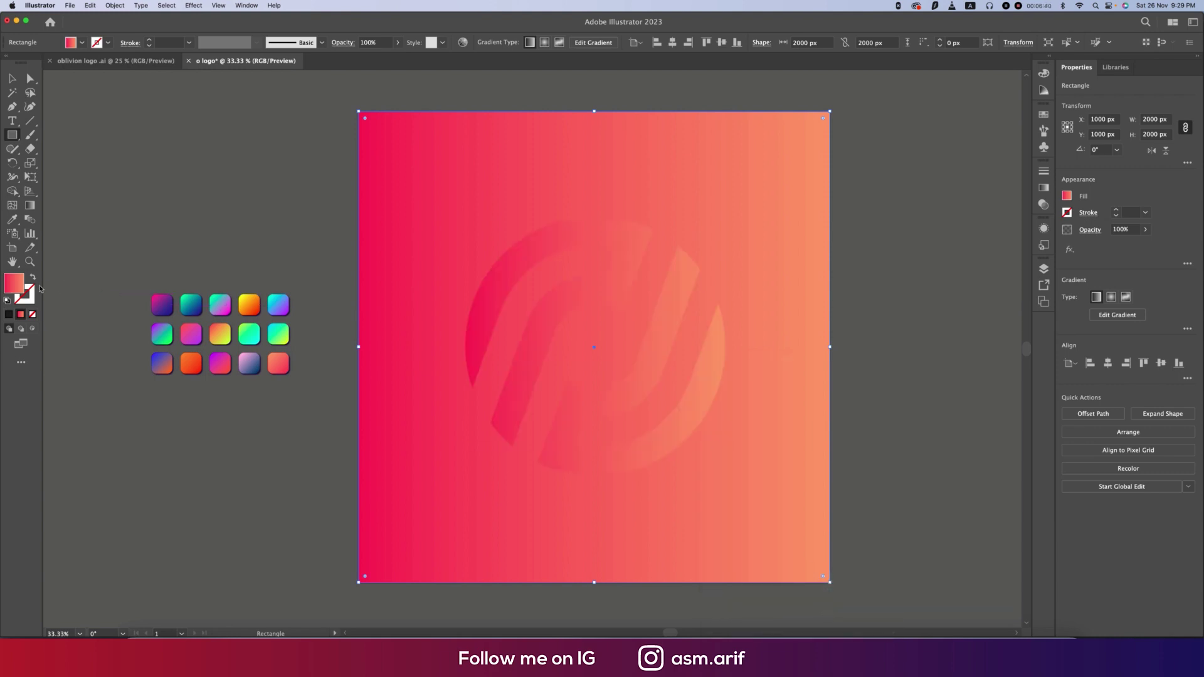
Fill the background rectangle with dark navy #101833 and deselect it
double_click(19, 286)
click(918, 224)
drag(872, 286, 851, 289)
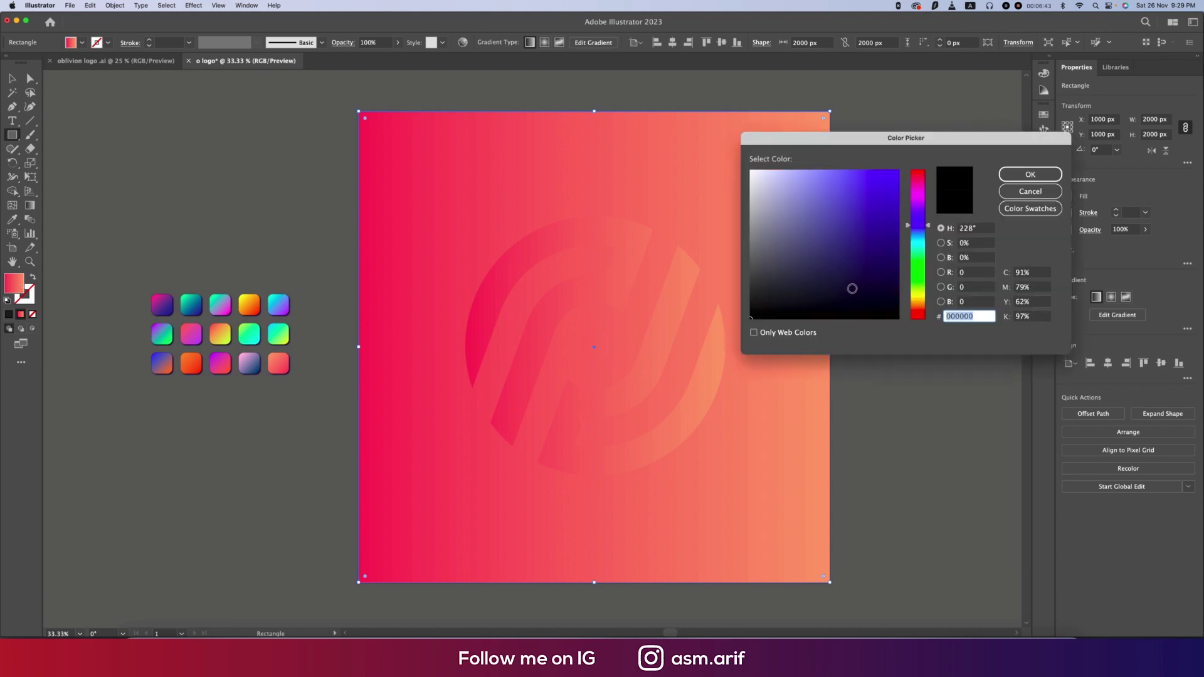
click(1031, 174)
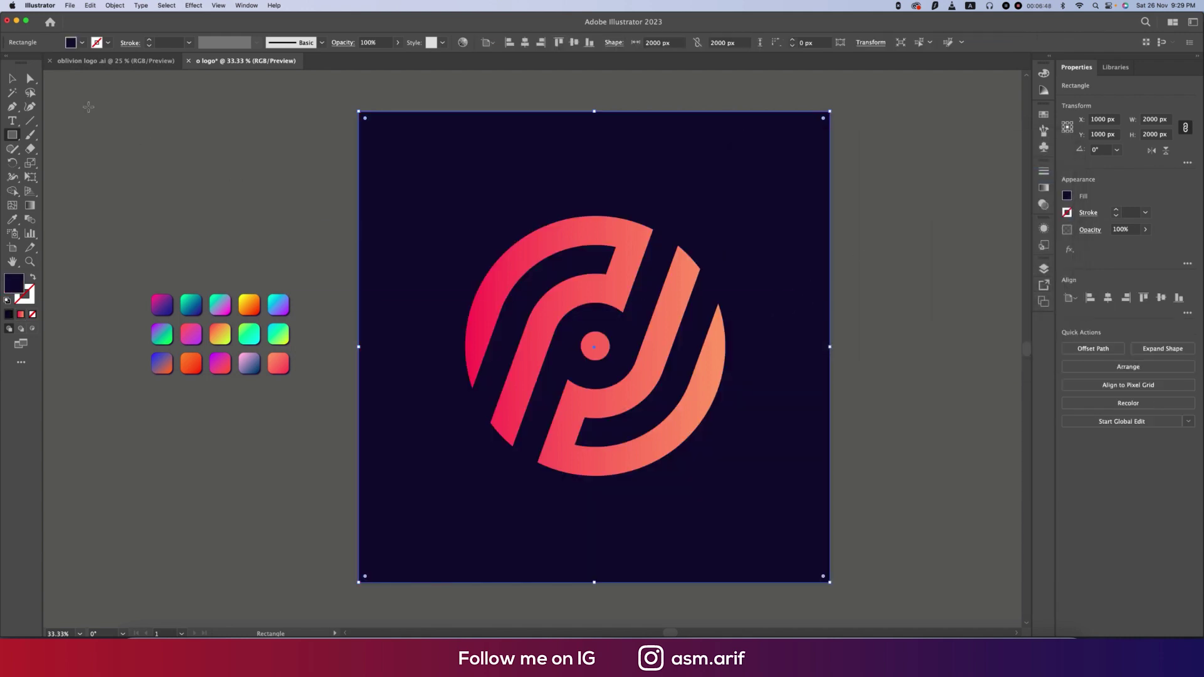
click(11, 78)
click(185, 178)
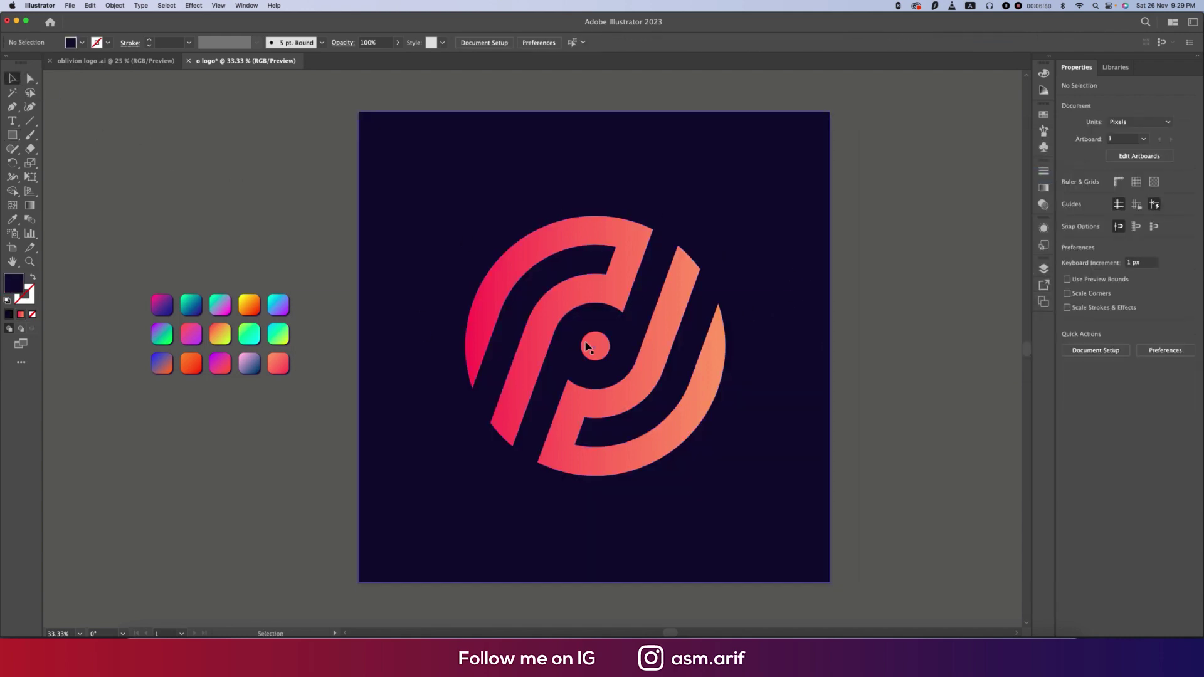
Check the grid background of the finished Oblivion logo in oblivion logo.ai and return to the new document
click(116, 60)
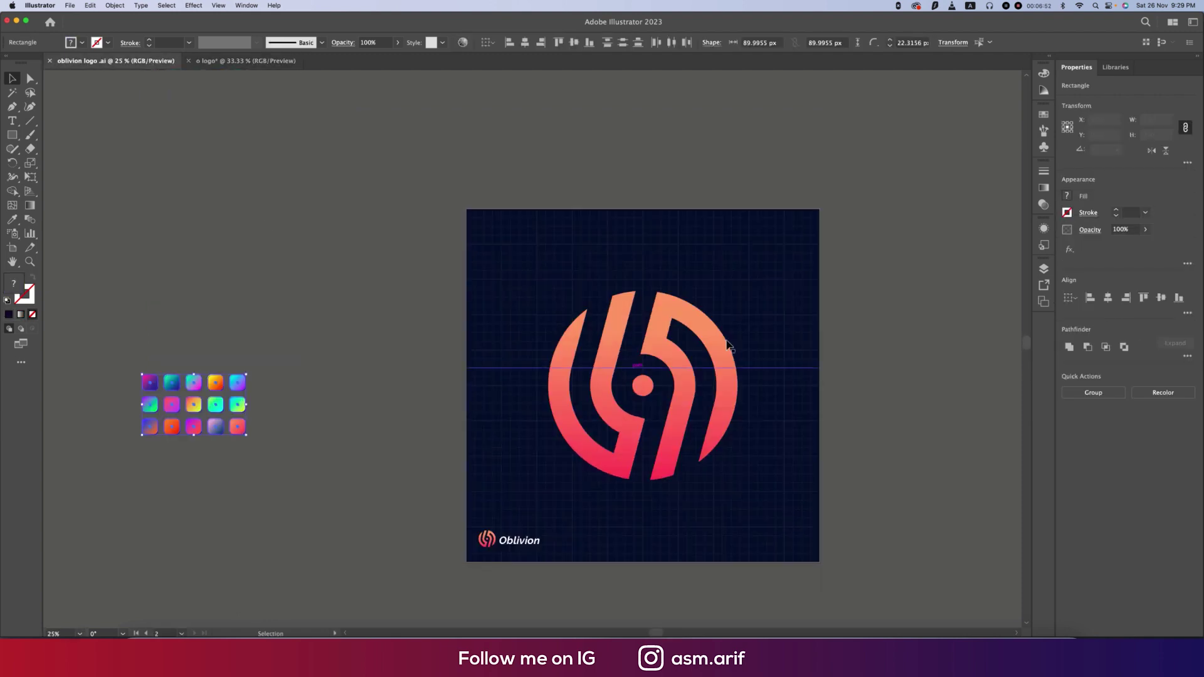
click(258, 61)
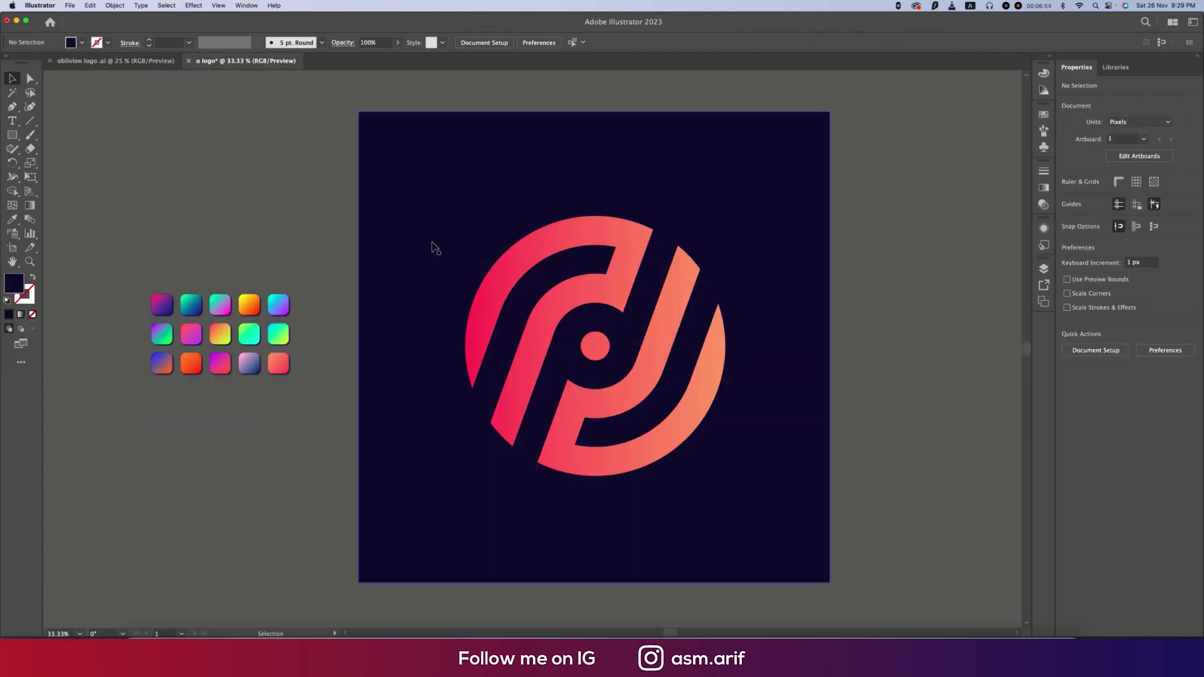
scroll(411, 262, down, 1)
key(backslash)
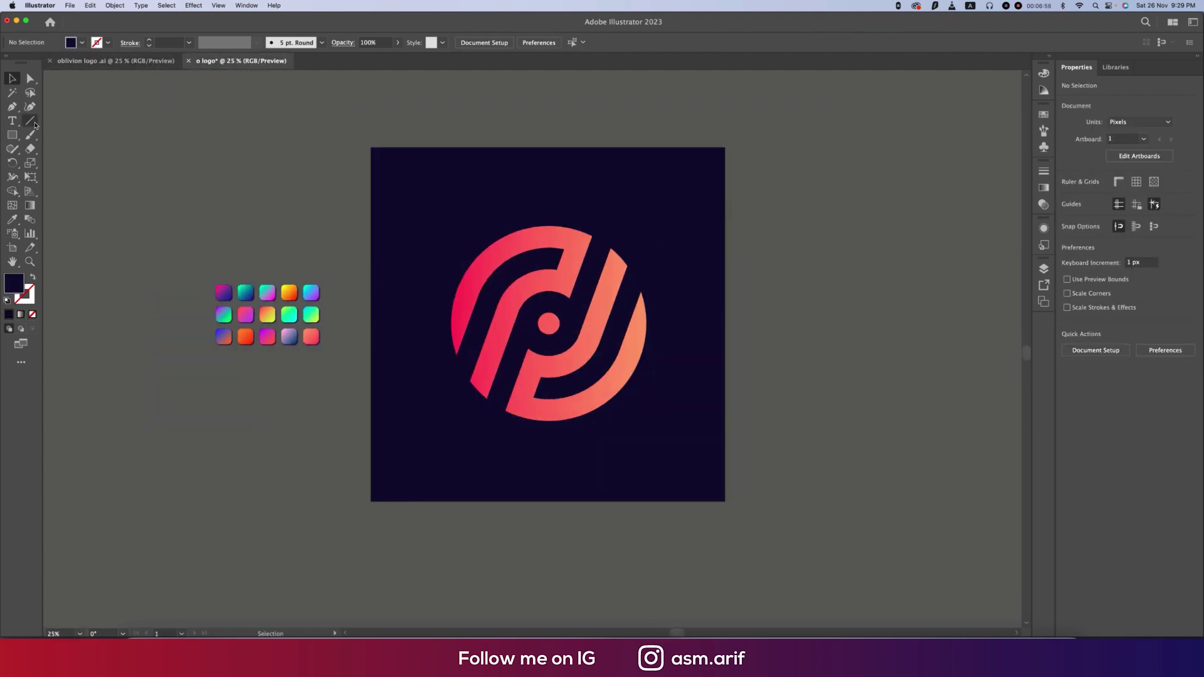
scroll(379, 157, up, 1)
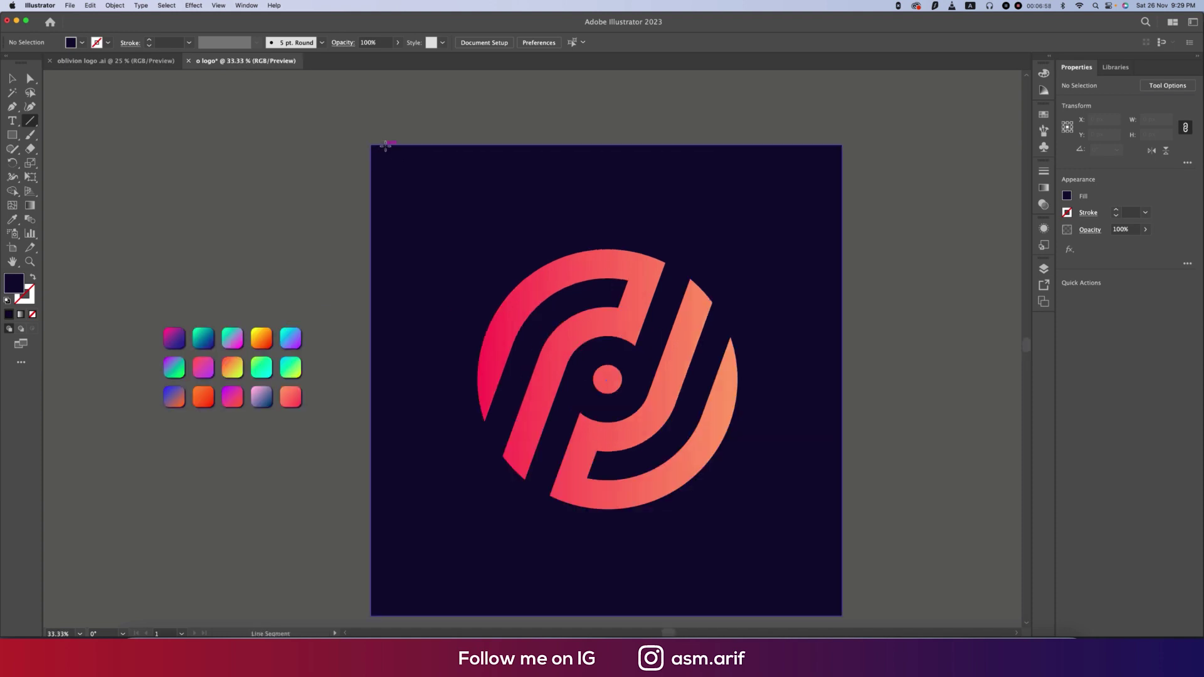
click(12, 79)
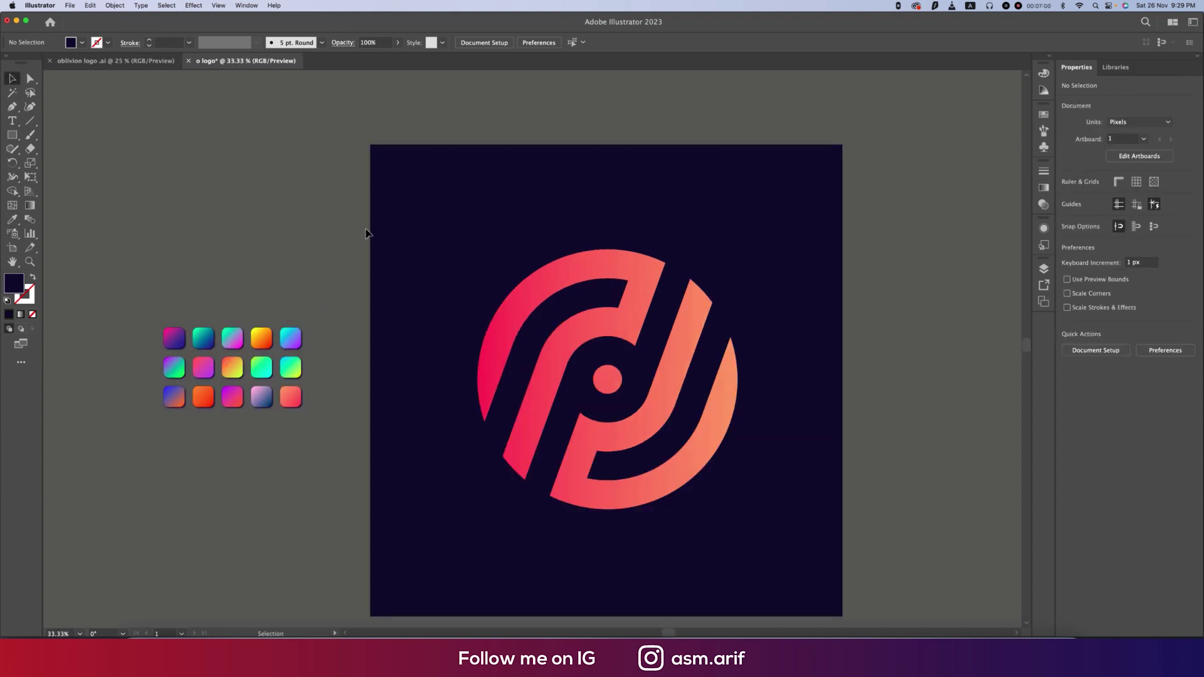
Draw a vertical line 2000 px long over the full artboard height, near its left edge at about X 58 px
key(super+a)
scroll(739, 476, down, 1)
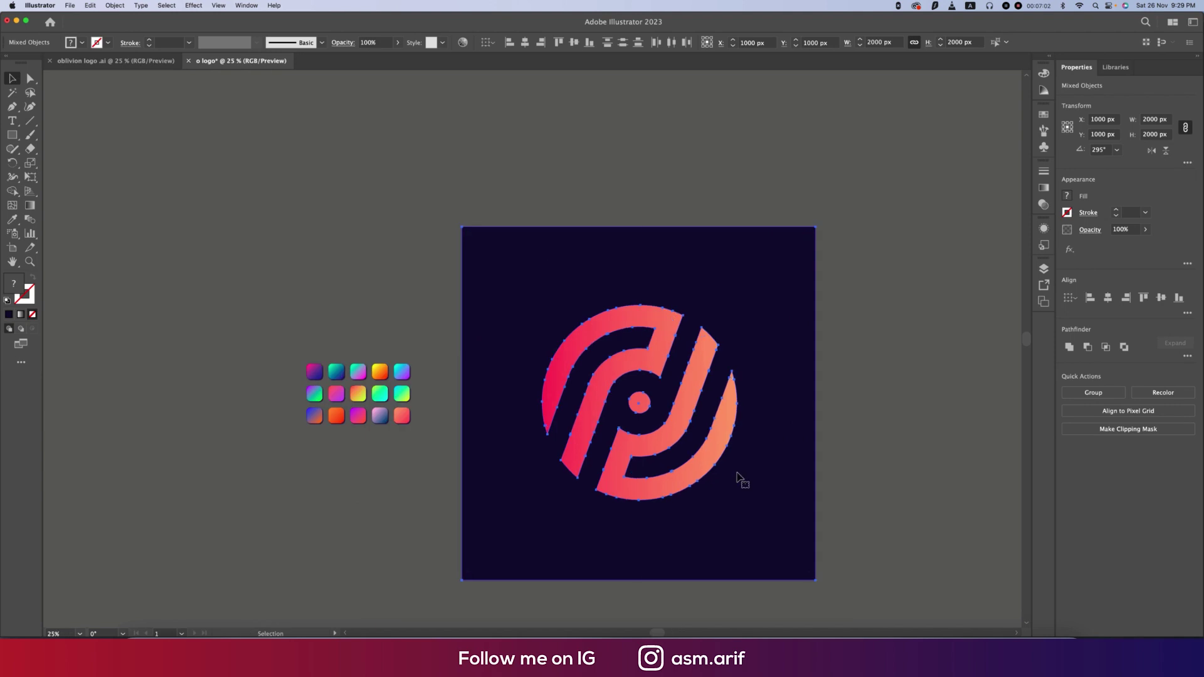
key(a)
key(super+shift+a)
drag(727, 460, 683, 389)
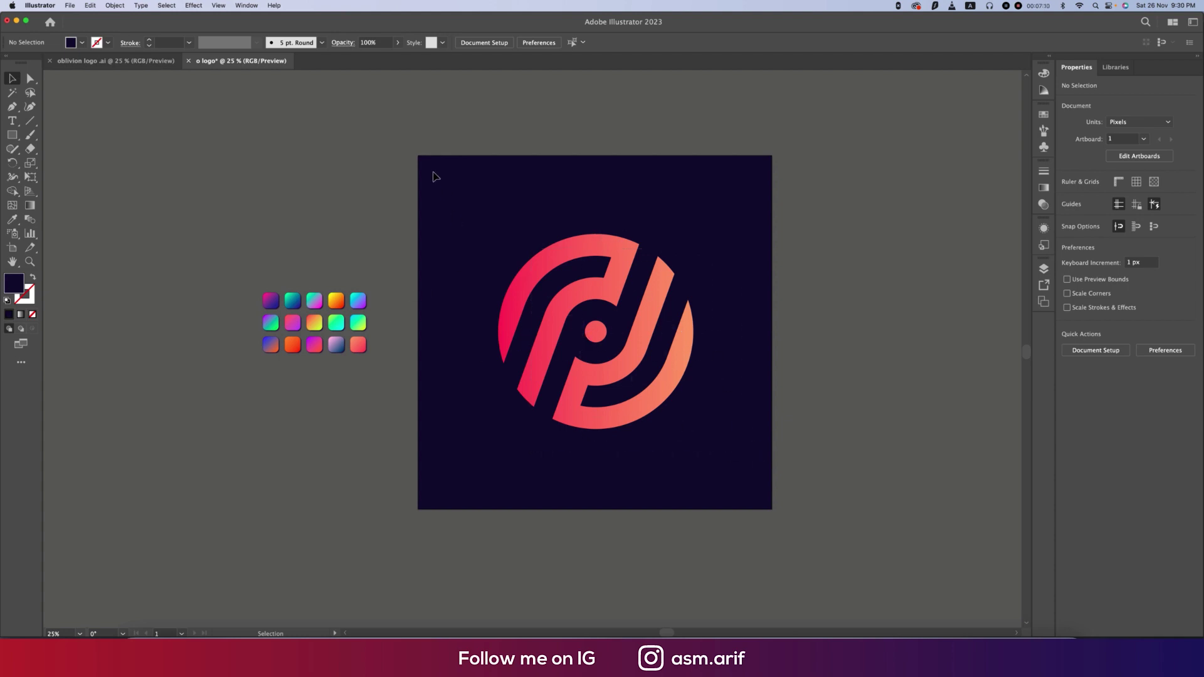
click(29, 120)
drag(429, 155, 429, 508)
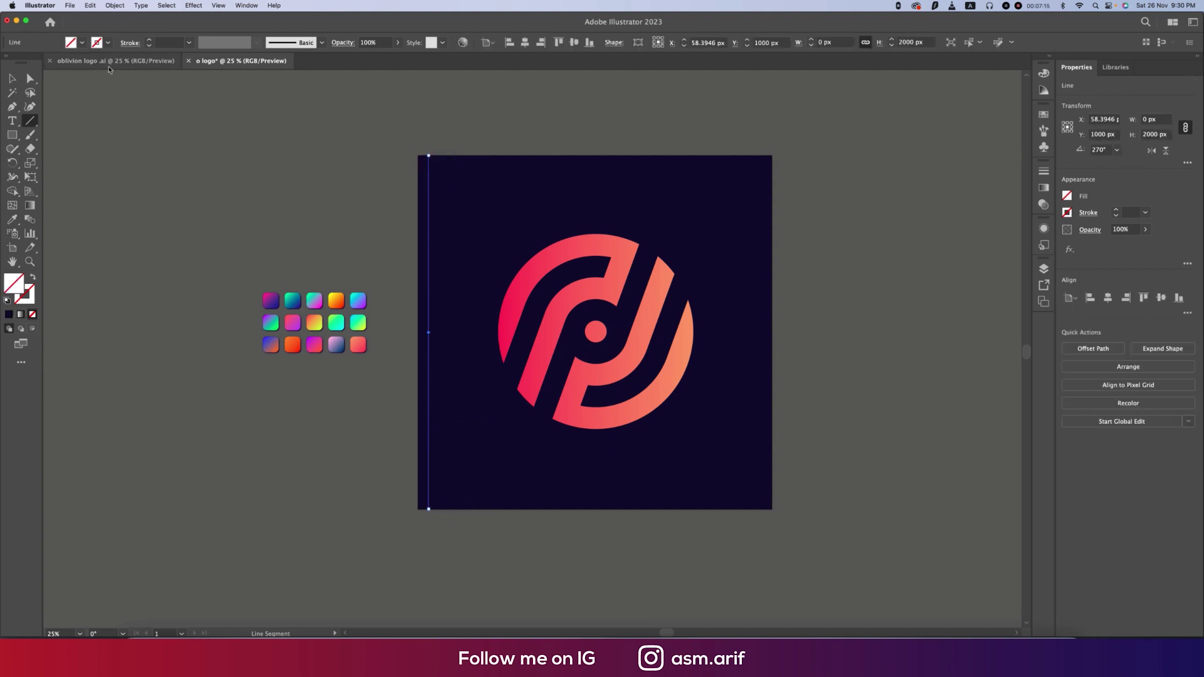
Give the vertical line a white 1 pt dashed stroke and deselect it
click(108, 42)
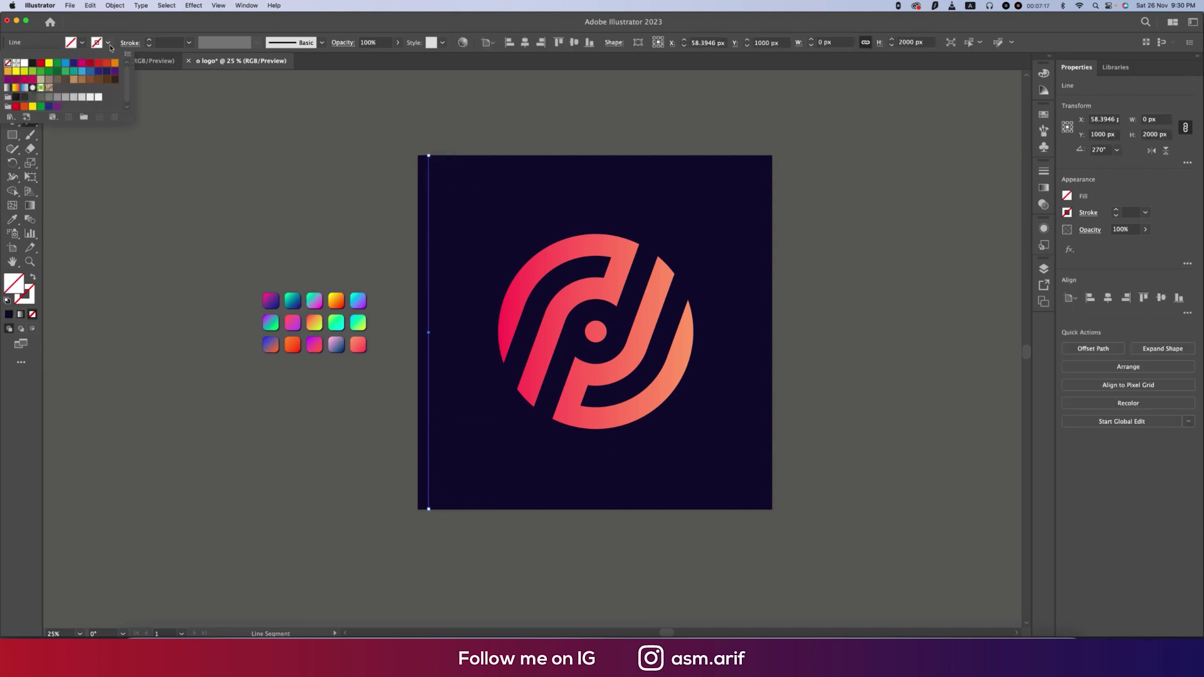
click(27, 66)
click(130, 42)
click(130, 42)
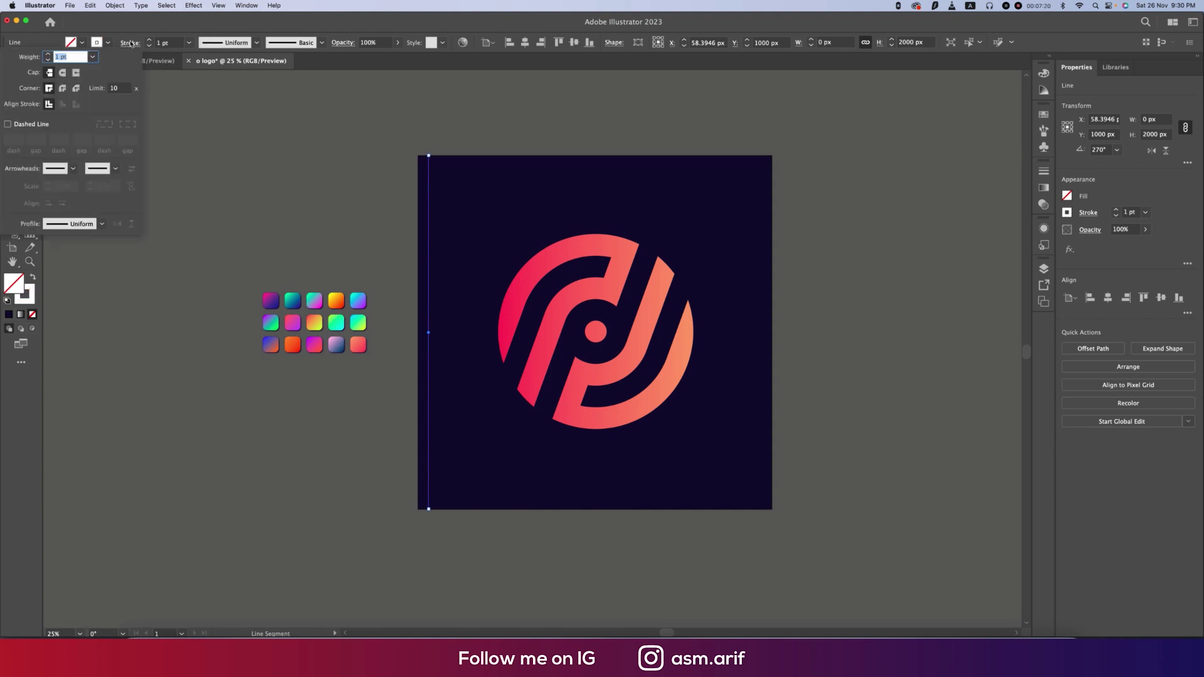
click(7, 125)
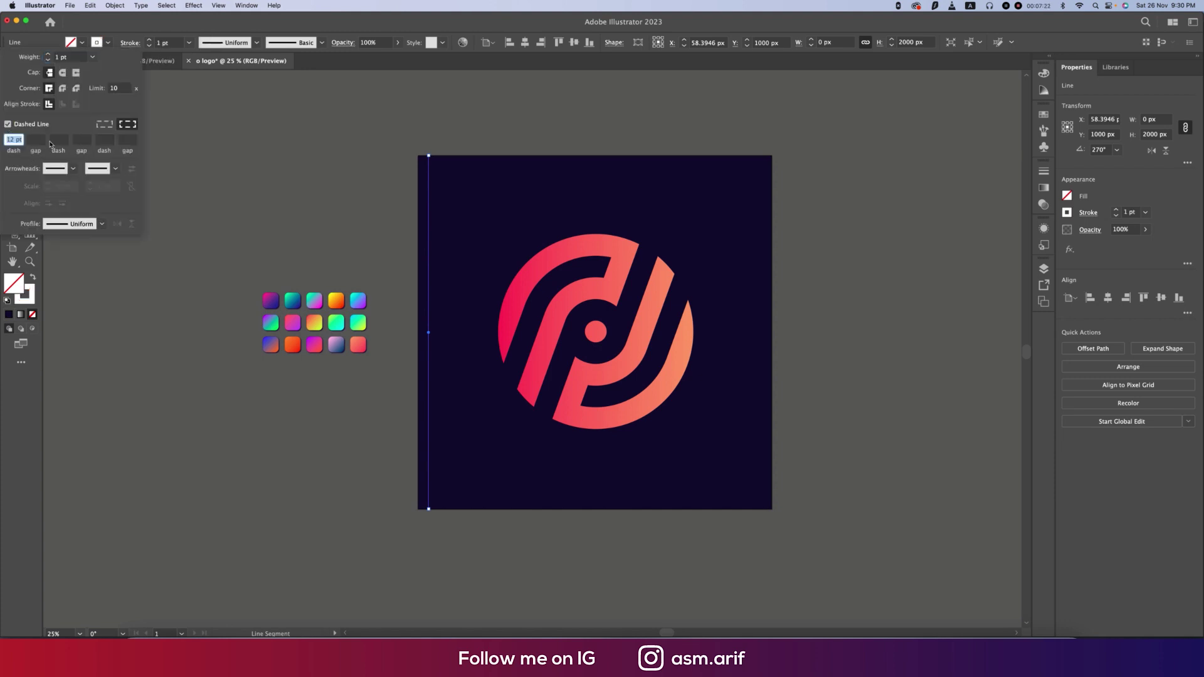
click(36, 140)
click(14, 140)
text(12)
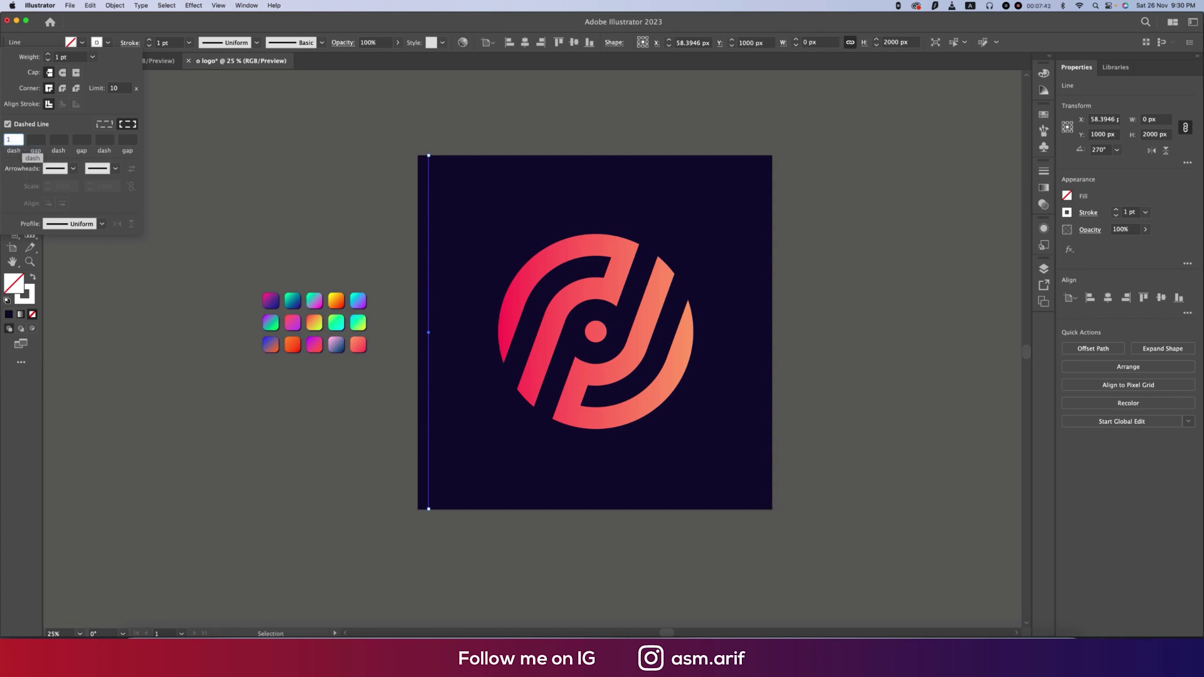
key(Return)
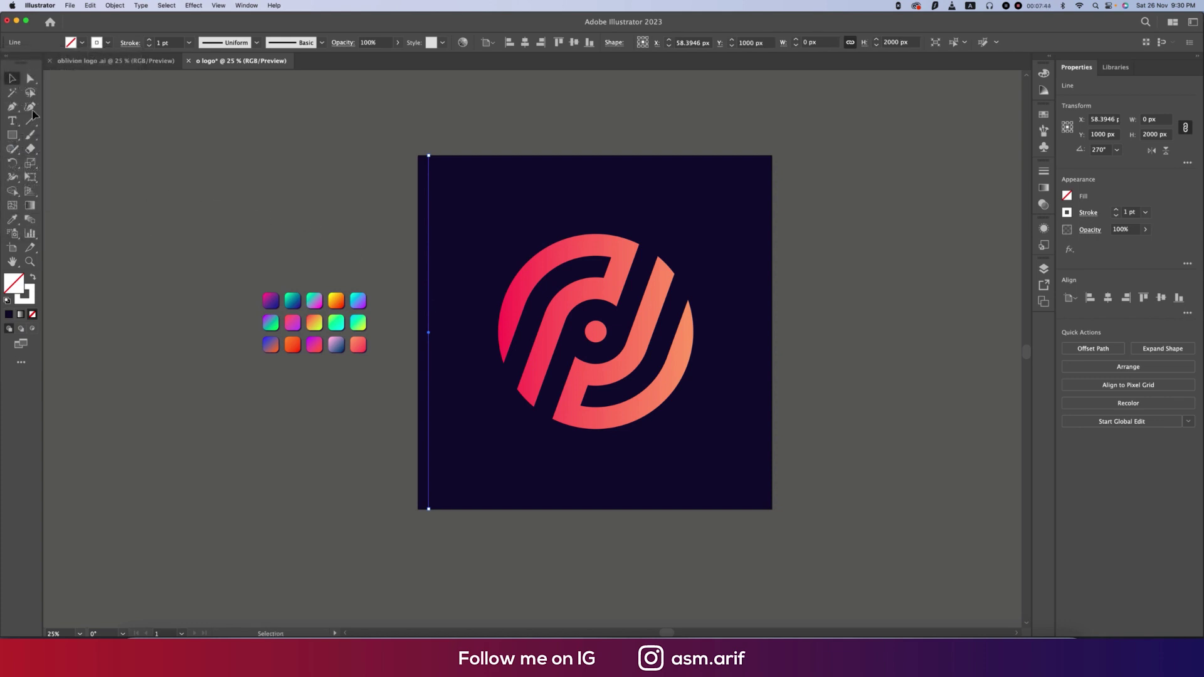
click(344, 226)
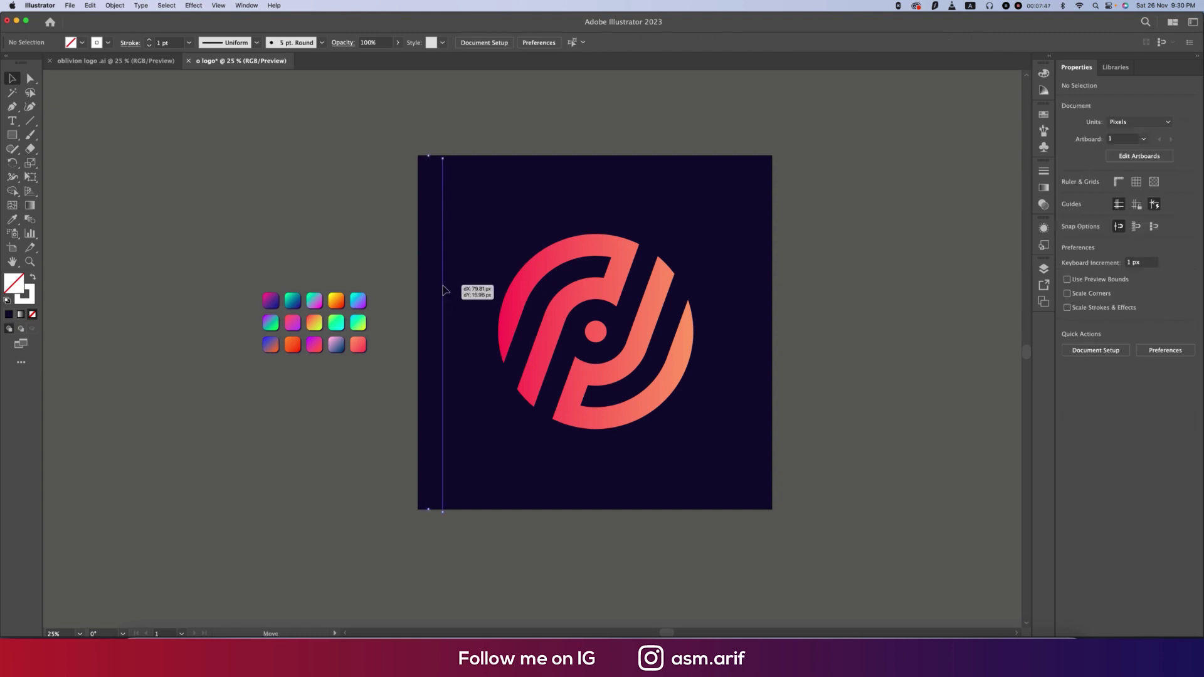
Copy the dashed line a short distance to the right and repeat the copy at equal spacing across the whole artboard width
drag(443, 290, 433, 289)
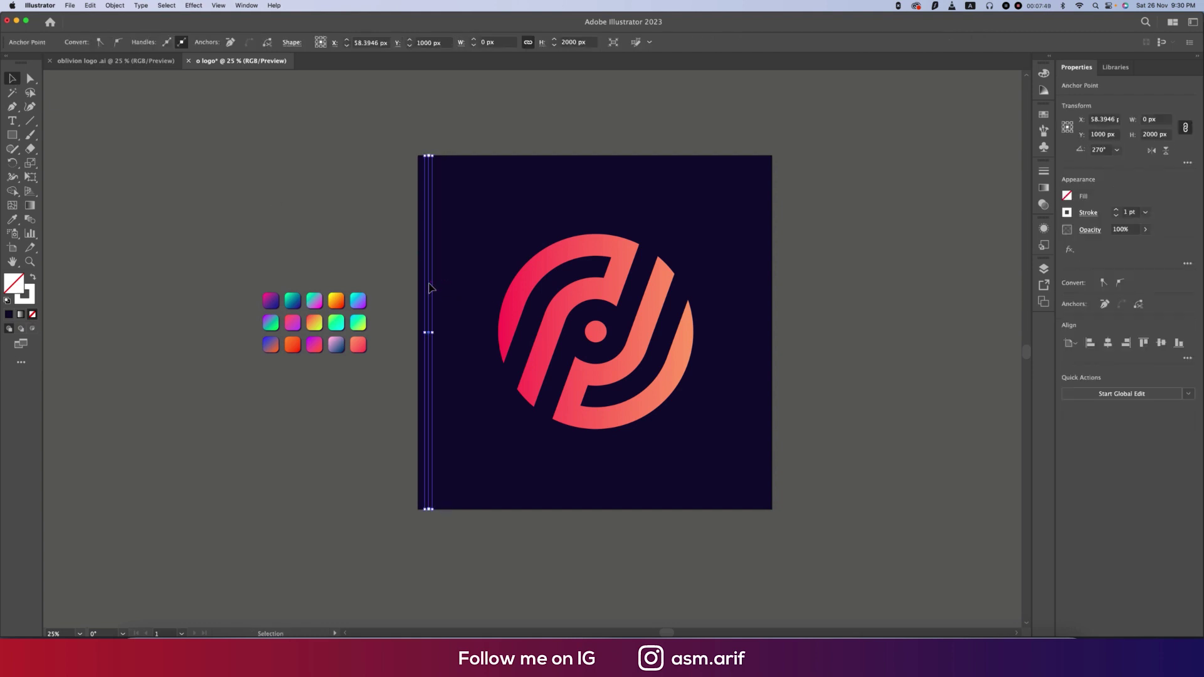
key(super+d)
key(super+d)
key(super+d)
key(super+d)
key(super+d)
key(super+d)
key(super+d)
key(super+d)
key(super+d)
key(super+d)
key(super+d)
key(super+d)
key(super+d)
key(super+d)
key(super+d)
key(super+d)
key(super+d)
key(super+d)
key(super+d)
key(super+d)
key(super+d)
key(super+d)
key(super+d)
key(super+d)
key(super+d)
key(super+d)
key(super+d)
key(super+d)
key(super+d)
key(super+d)
key(super+d)
key(super+d)
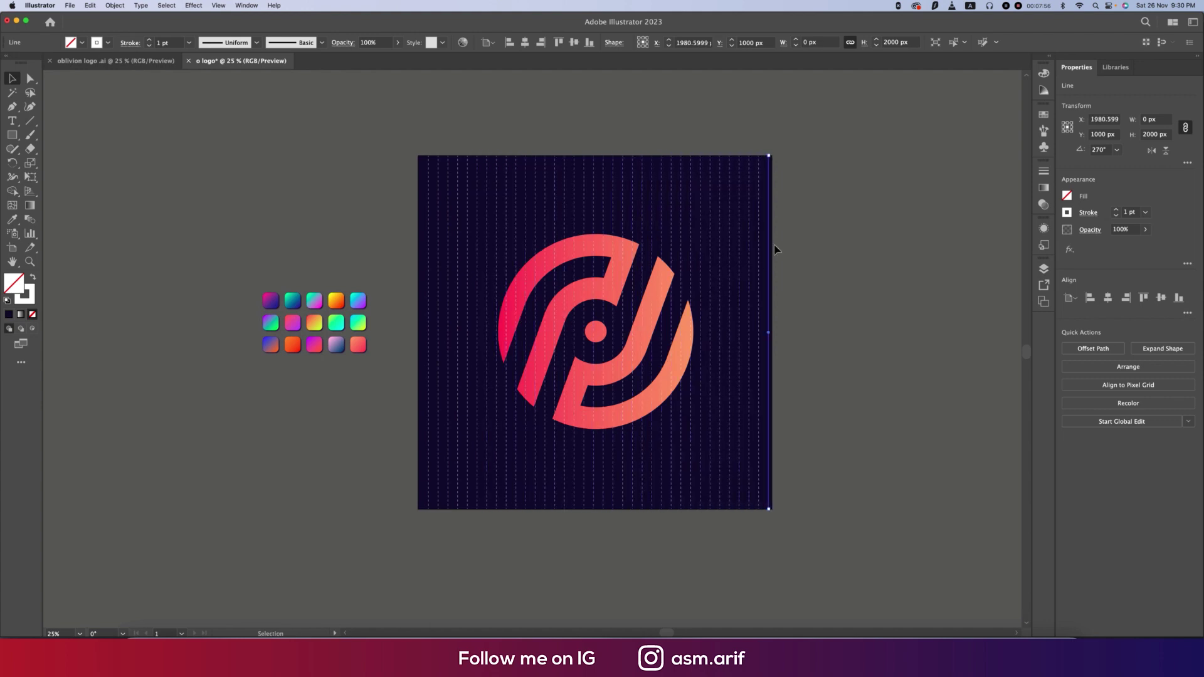
Group all the dashed vertical lines and centre the group horizontally on the artboard
click(265, 163)
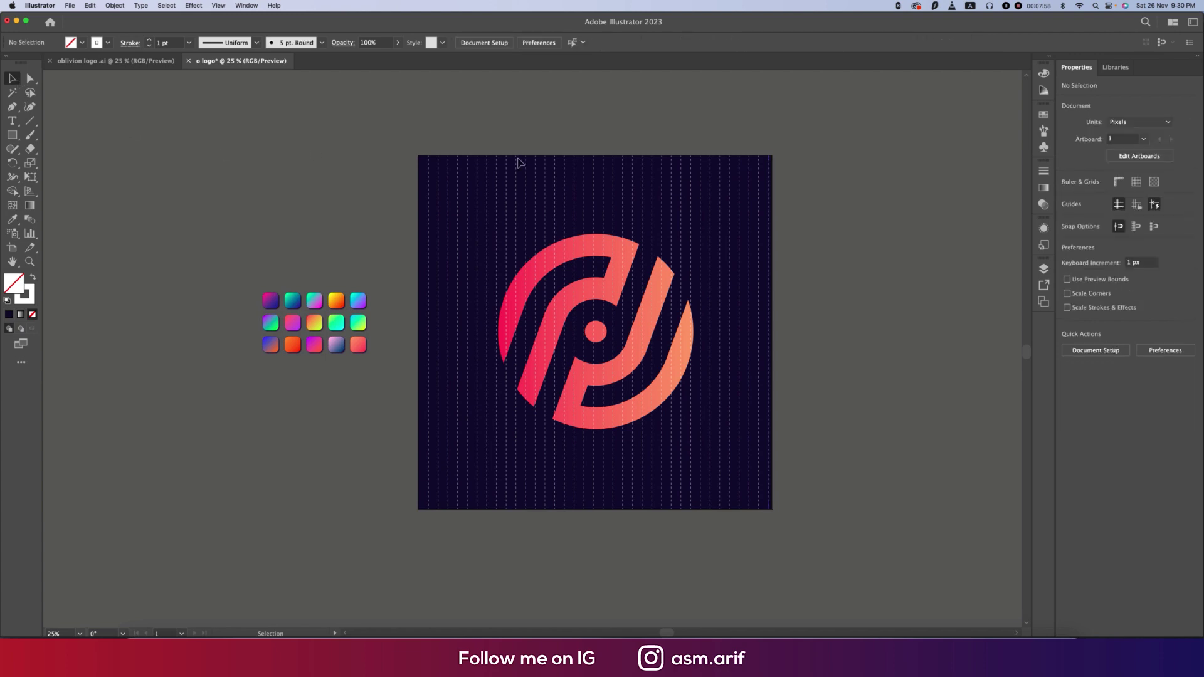
drag(806, 196, 805, 195)
key(super+g)
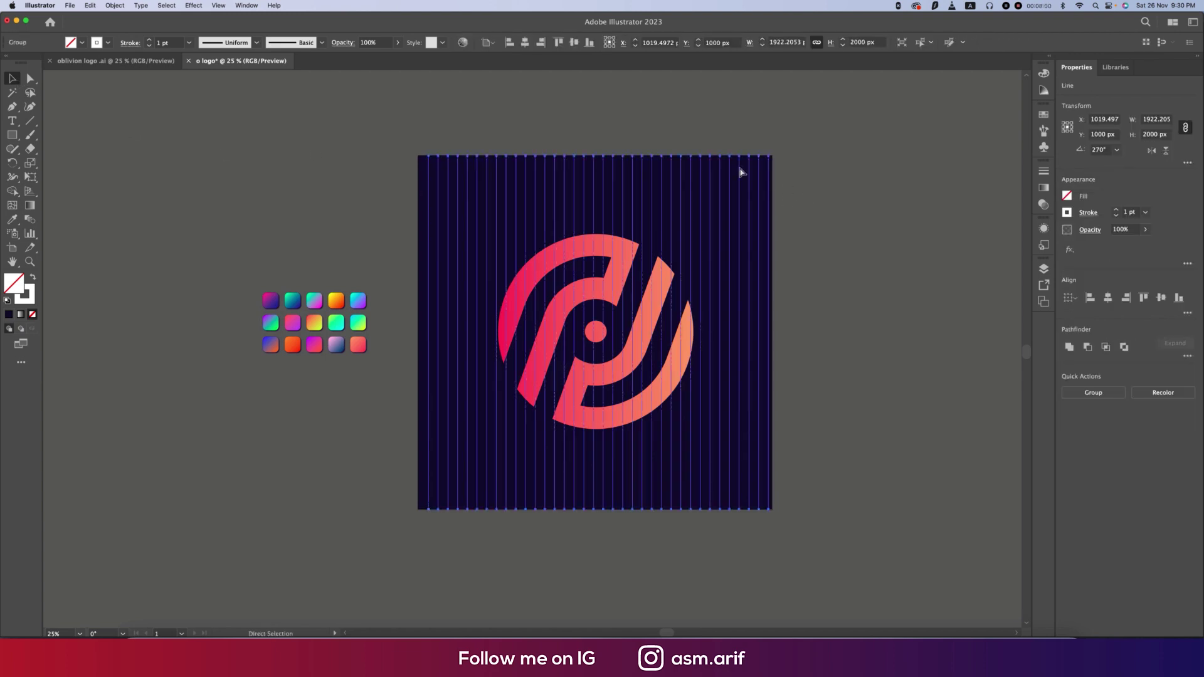
click(525, 42)
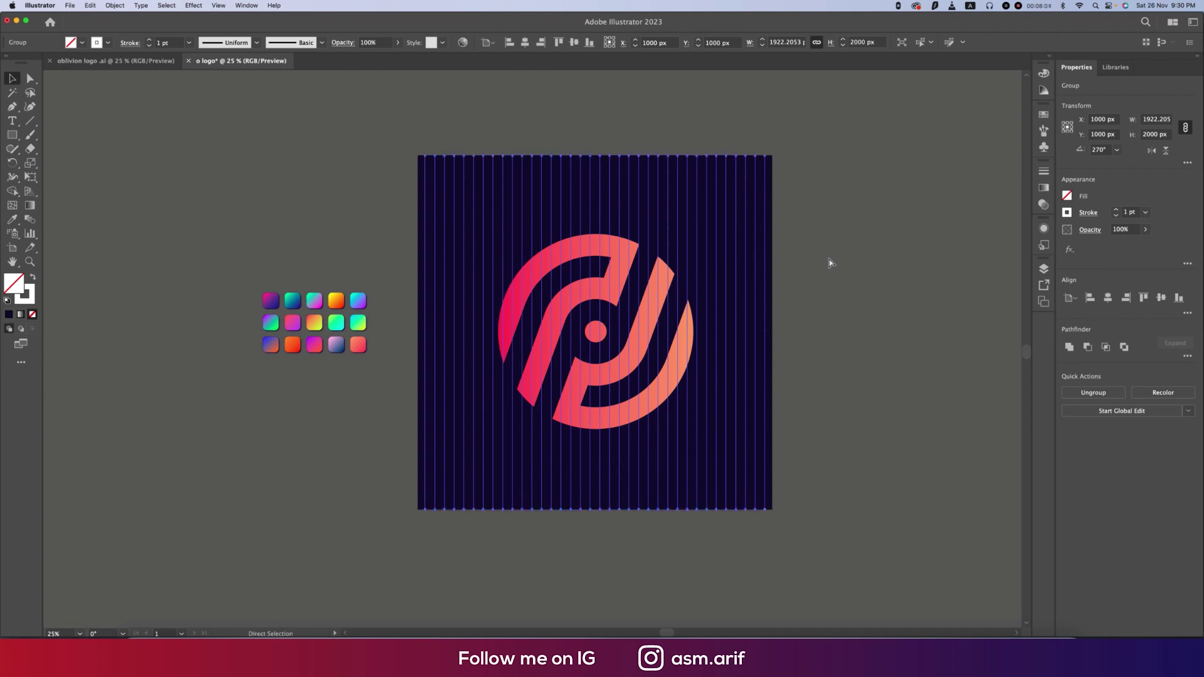
Add a copy of the line group rotated 90° to form a square grid, and group both sets of lines together
drag(770, 153, 829, 493)
click(870, 402)
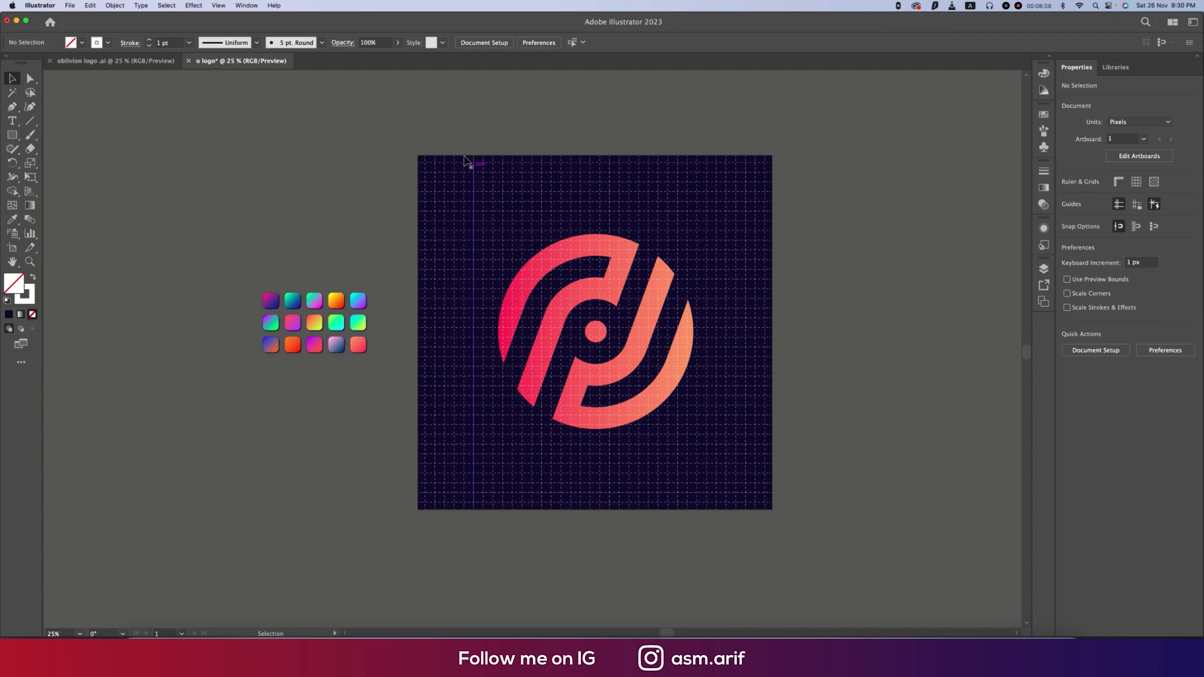
drag(788, 537, 808, 545)
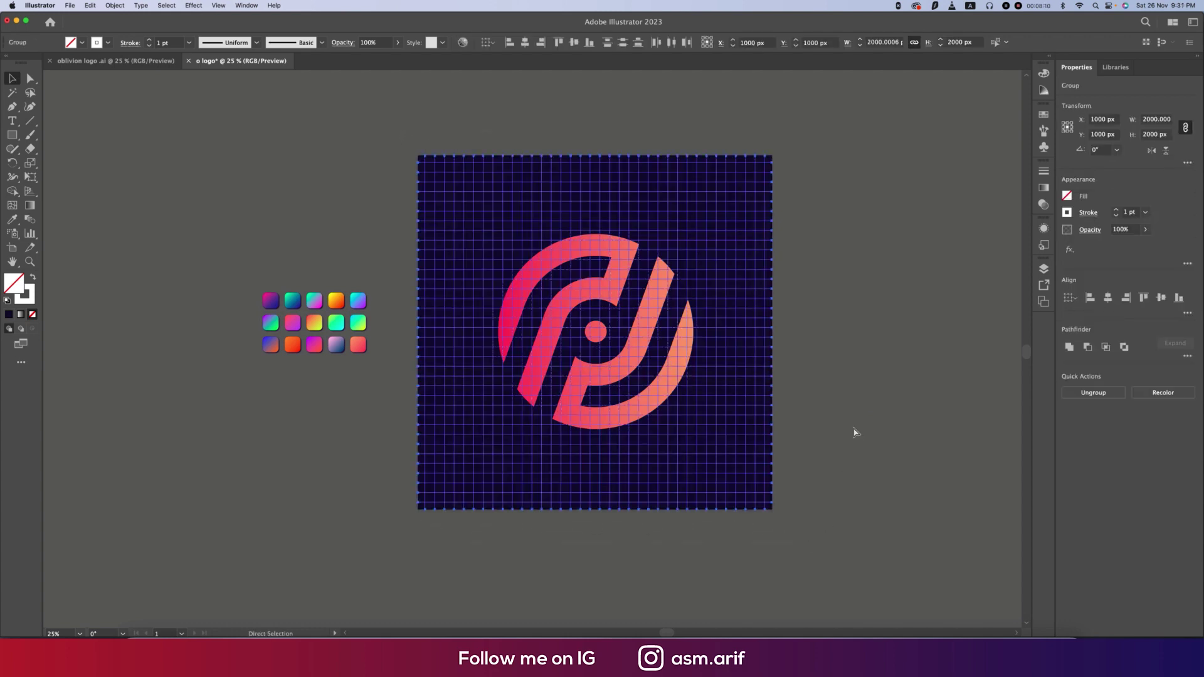
key(super+g)
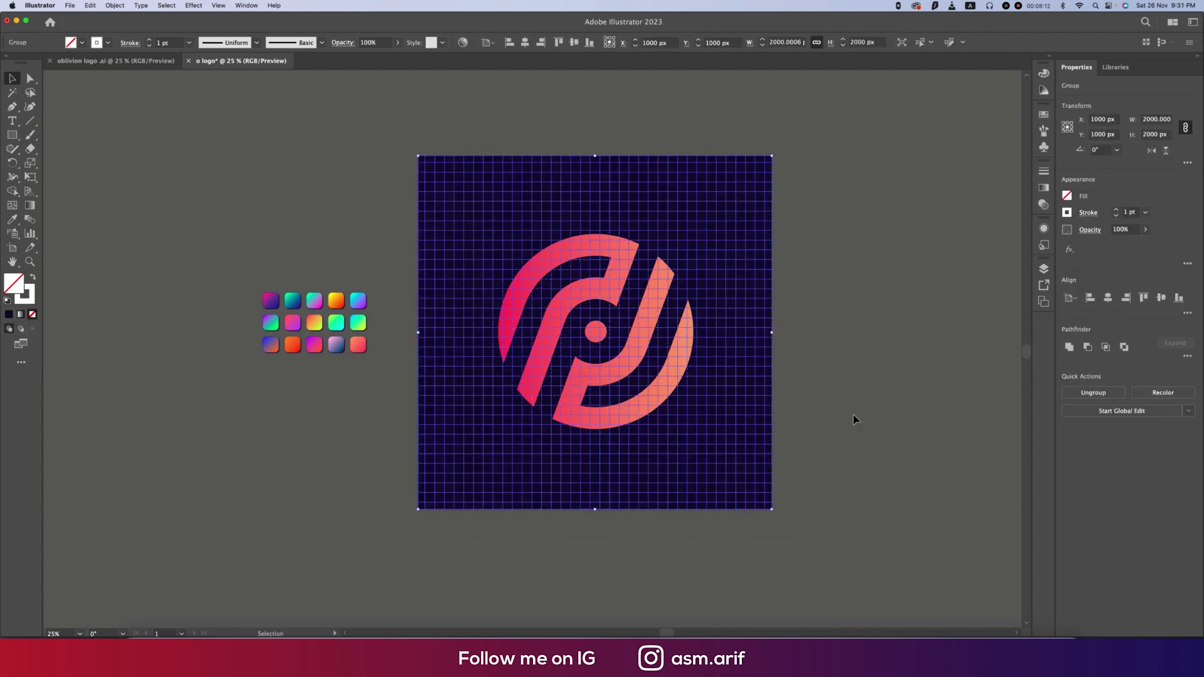
Unlock the logo compound path and the background rectangle in Layer 1
click(1045, 270)
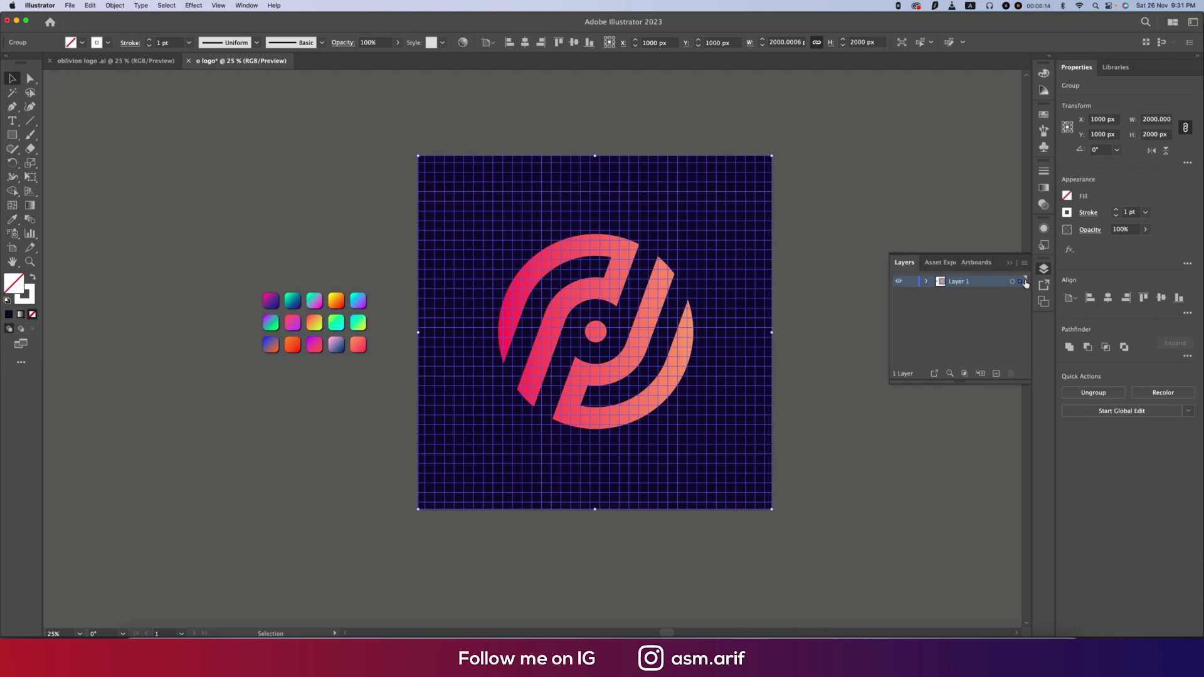
click(928, 282)
scroll(921, 338, down, 5)
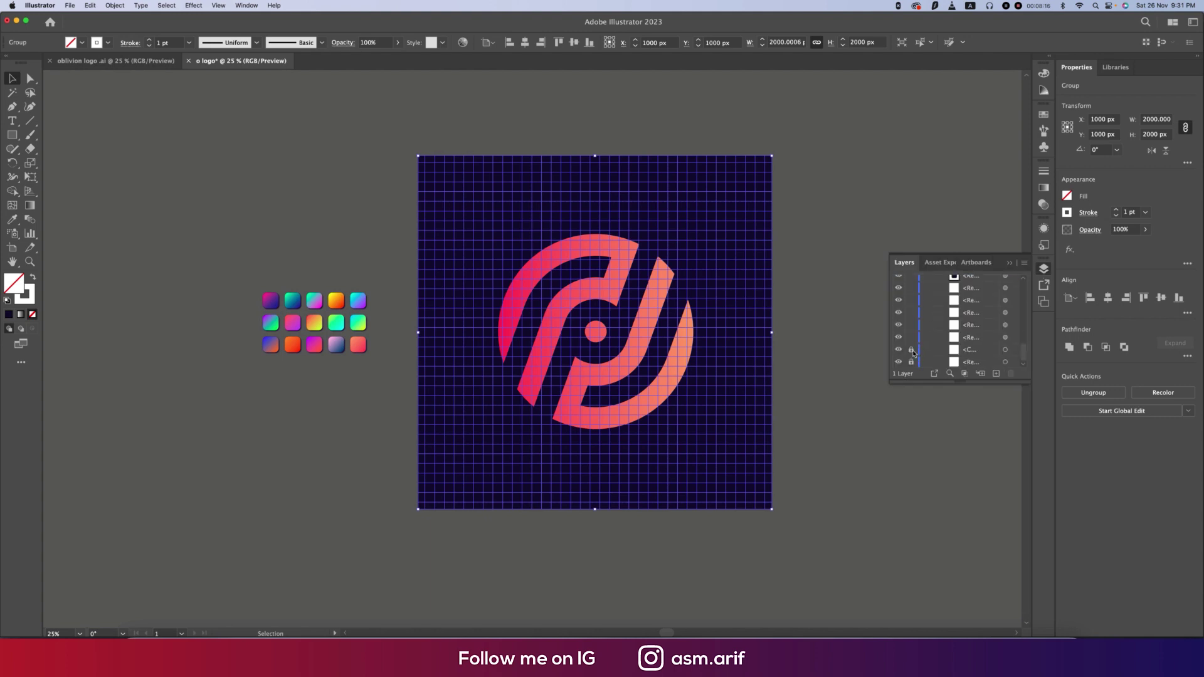
click(912, 350)
click(836, 386)
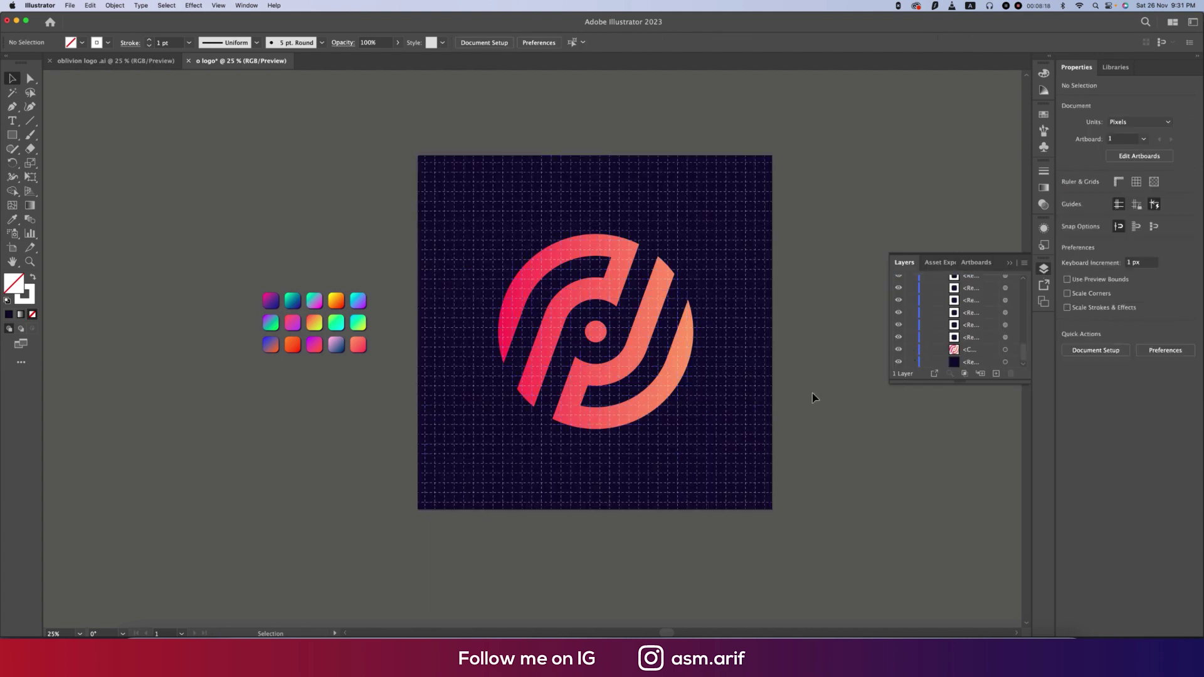
Rearrange the stacking order so the grid group lies behind the logo and the navy background rectangle lies behind the grid
click(770, 386)
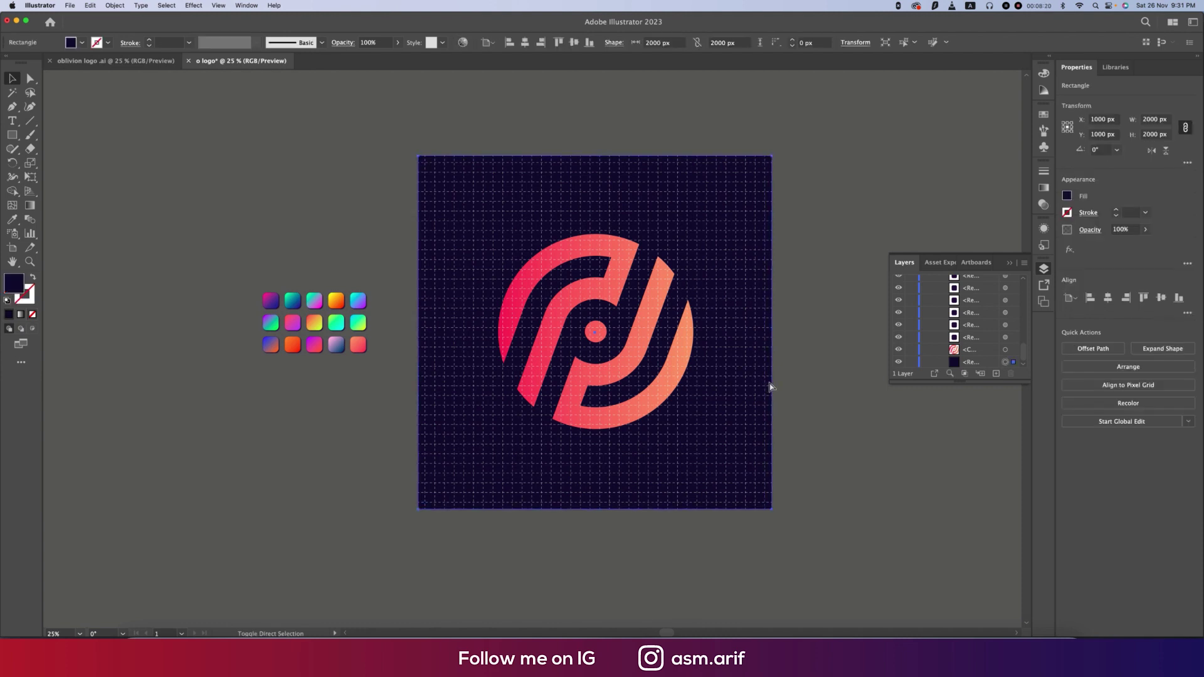
click(755, 312)
key(super+shift+[)
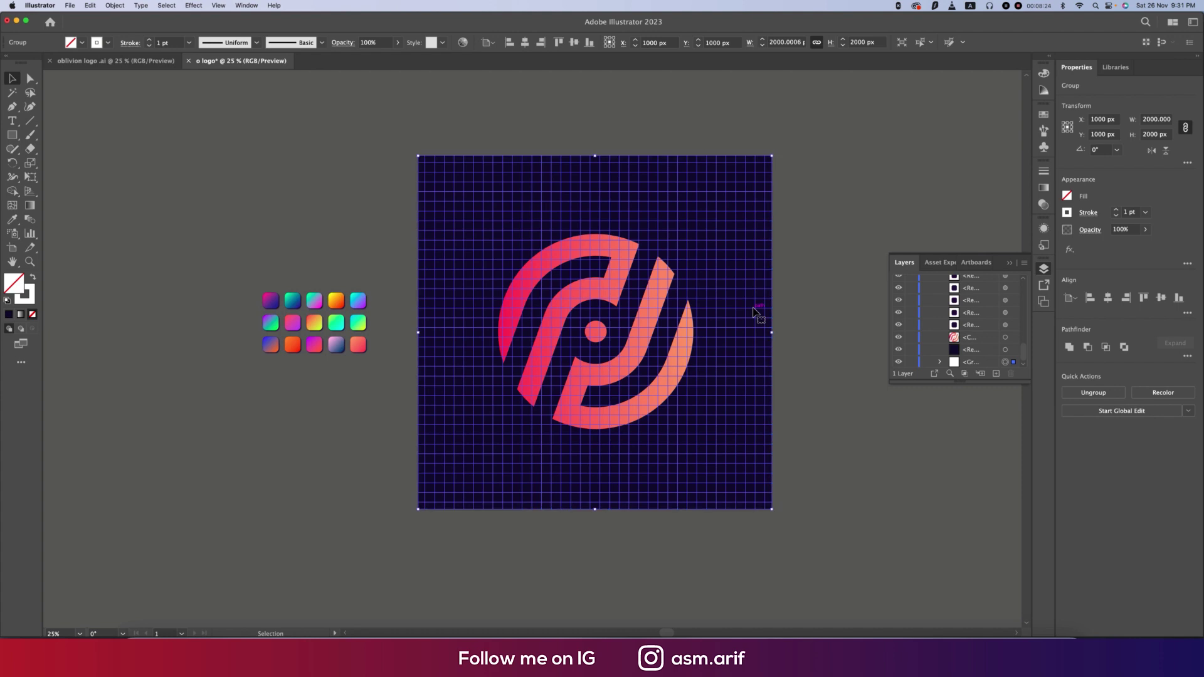
click(780, 331)
click(767, 330)
key(super+bracketleft)
click(804, 318)
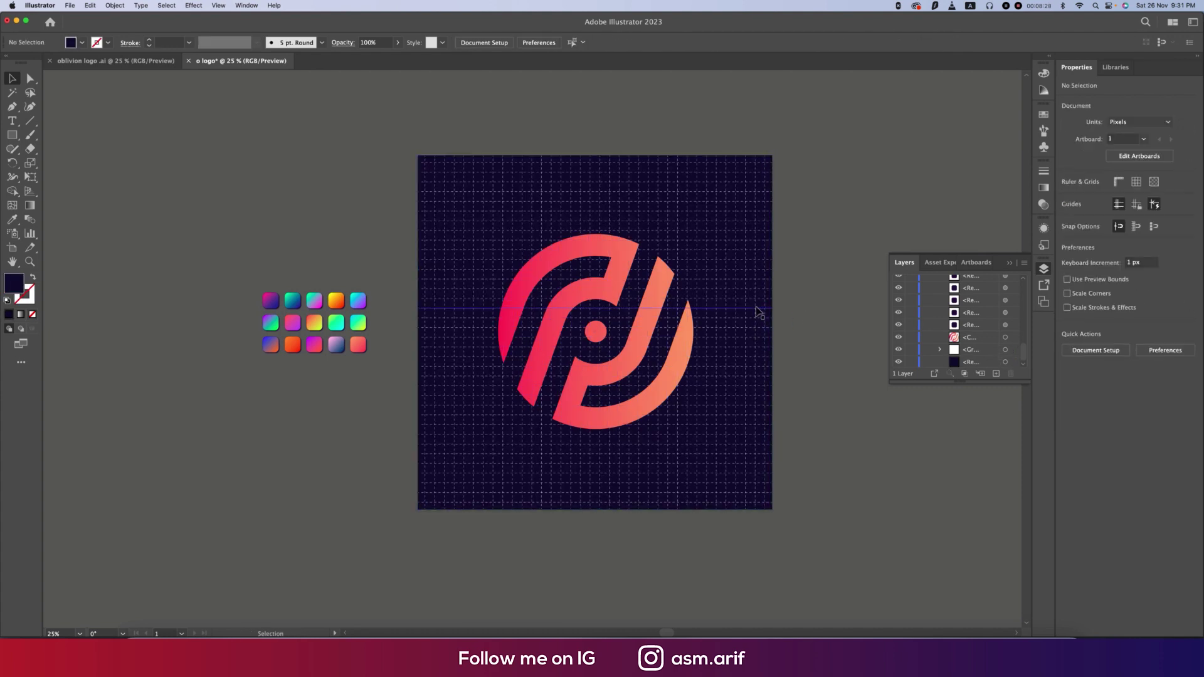
Lower the grid group's opacity to about 10% and deselect it
click(757, 304)
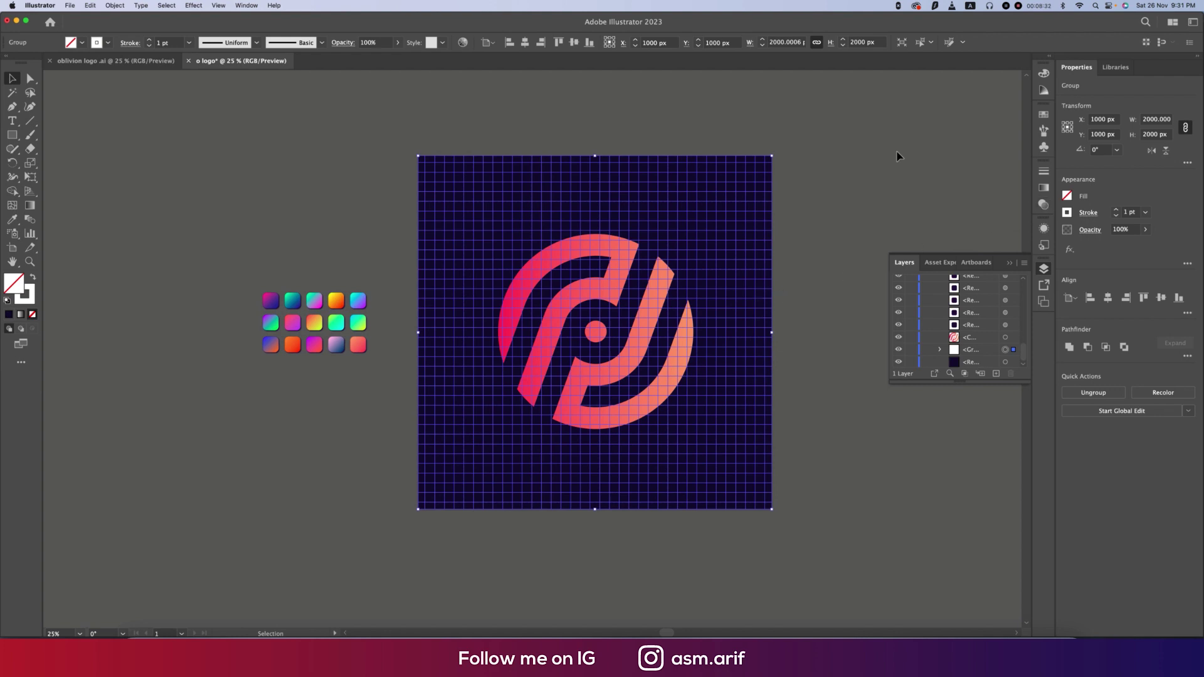
click(397, 42)
click(359, 57)
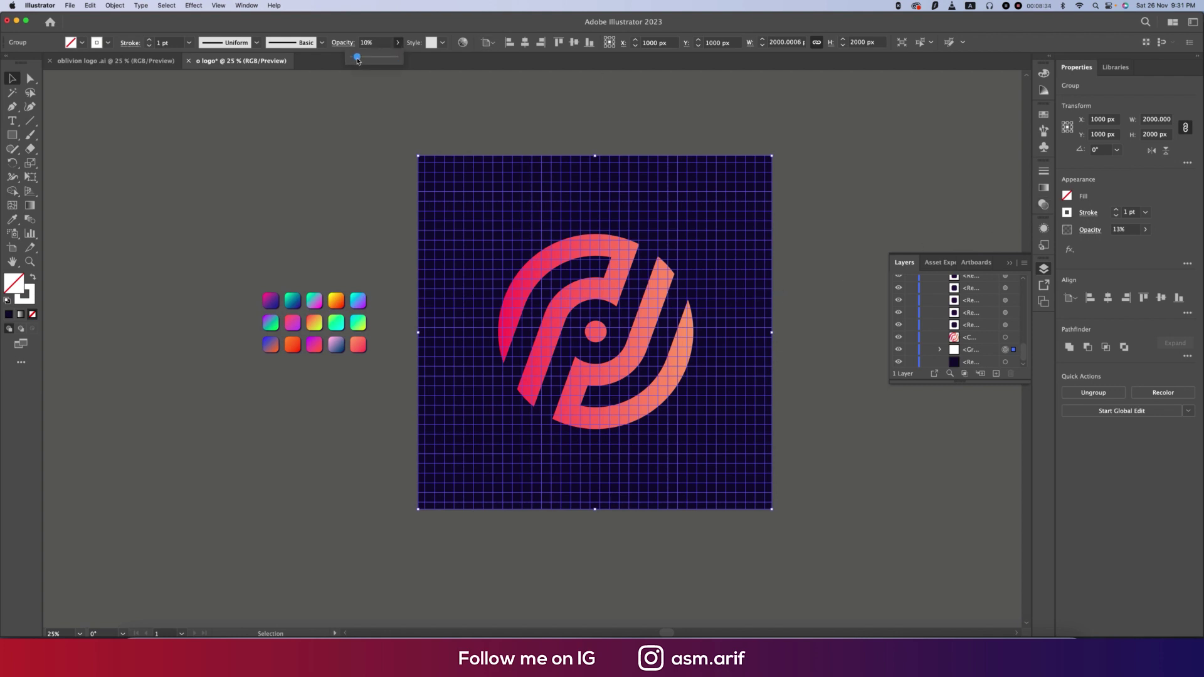
click(349, 159)
key(super+equal)
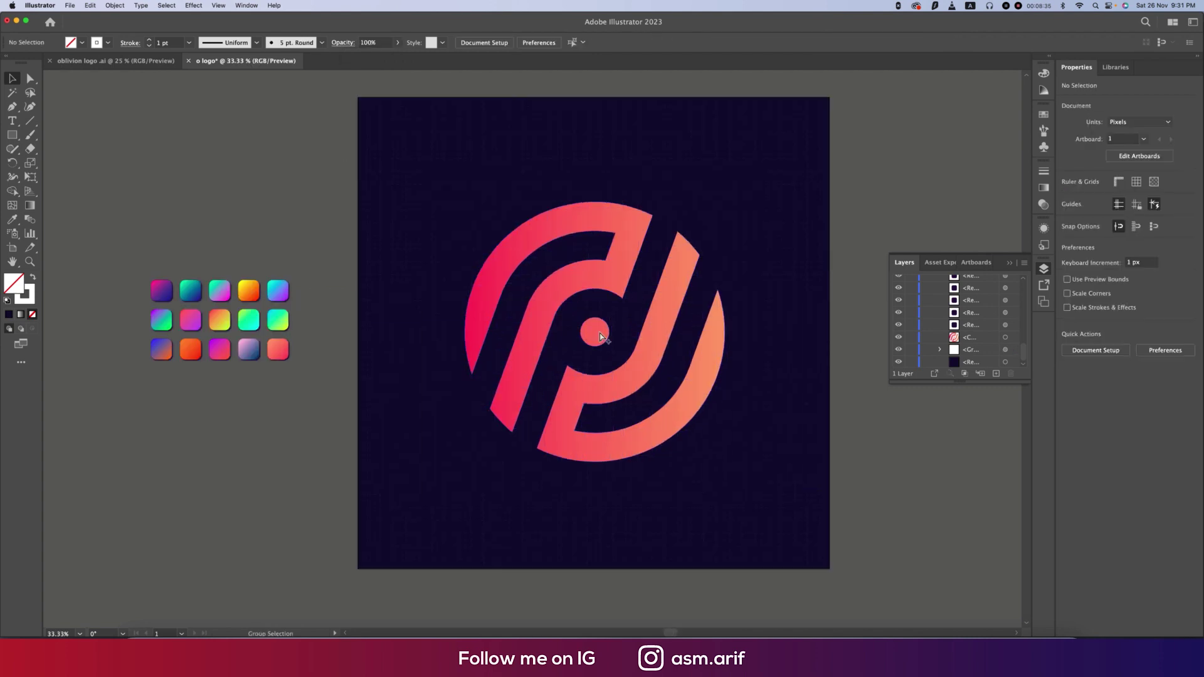
click(1009, 264)
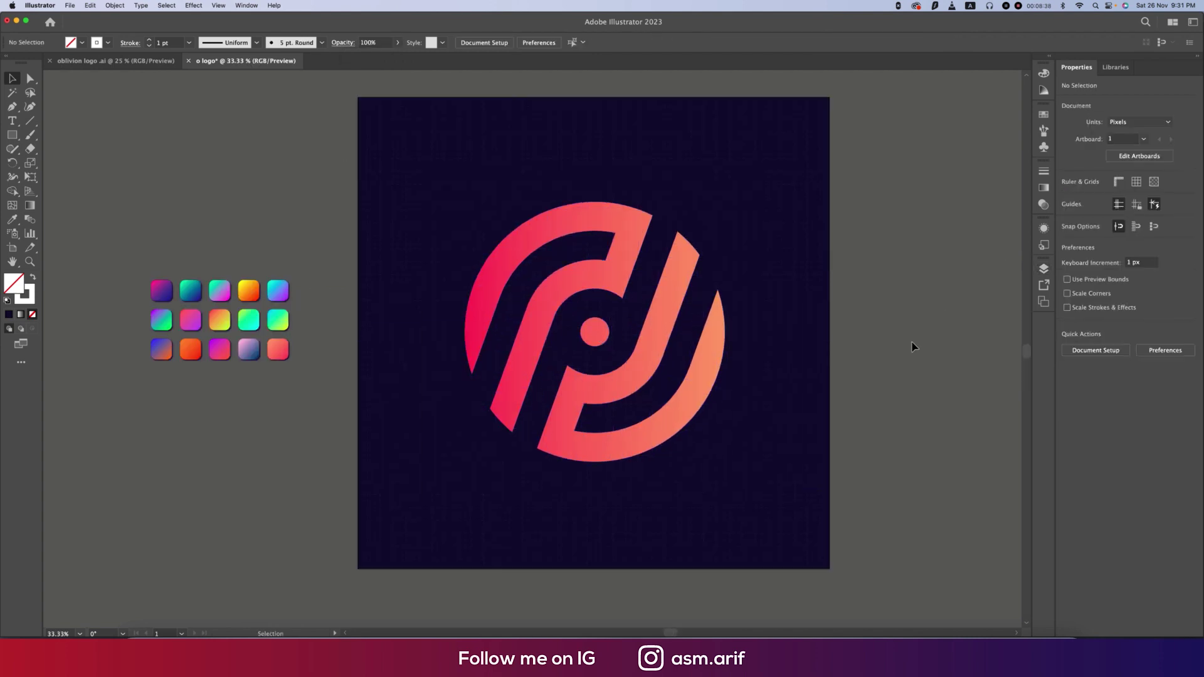
scroll(891, 343, up, 1)
scroll(890, 344, down, 1)
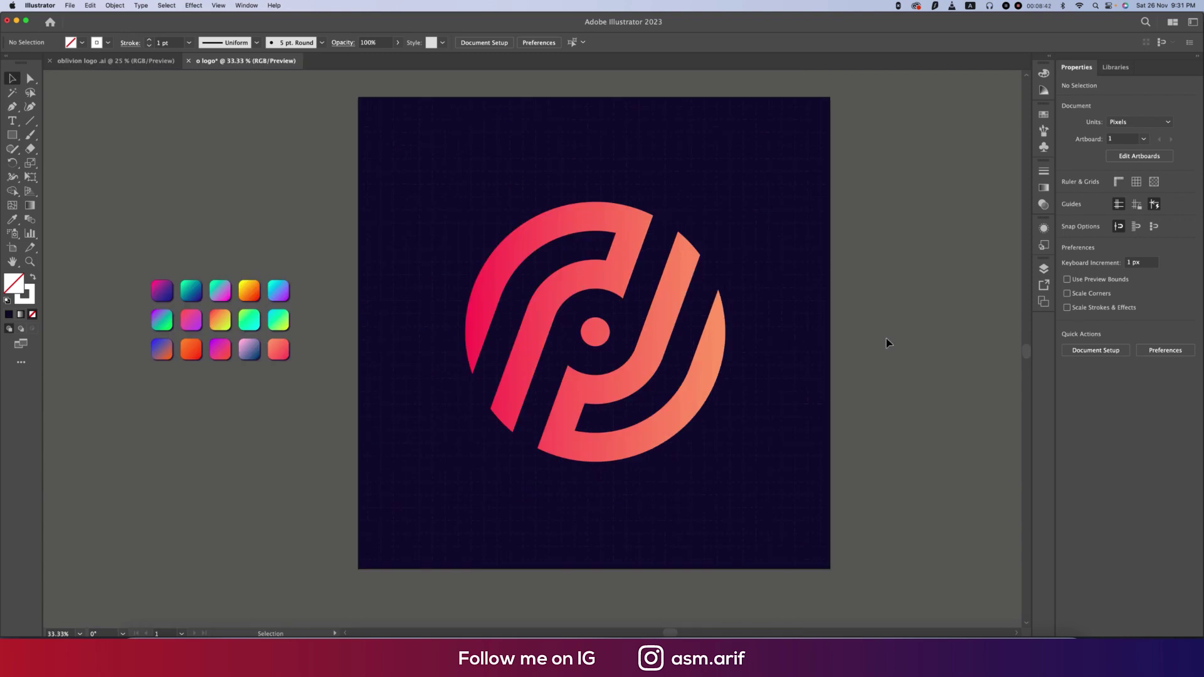
Place a copy of the logo, scaled down to about 83 px wide, in the artboard's lower-left corner
click(683, 315)
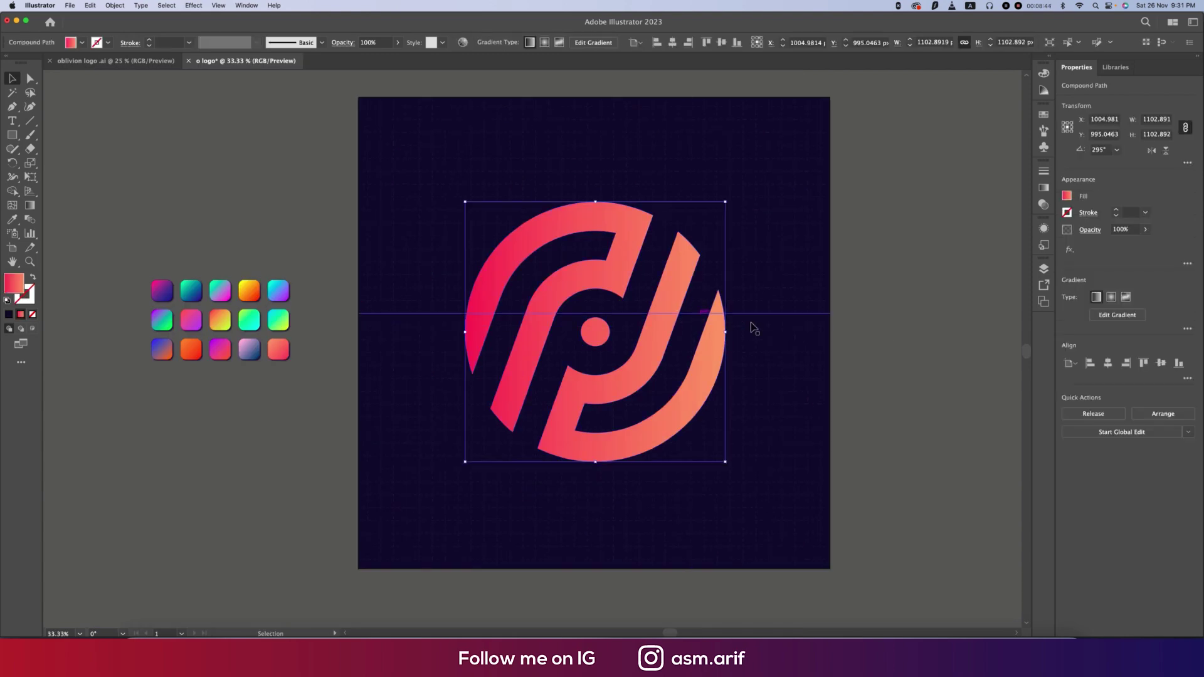
scroll(690, 348, down, 5)
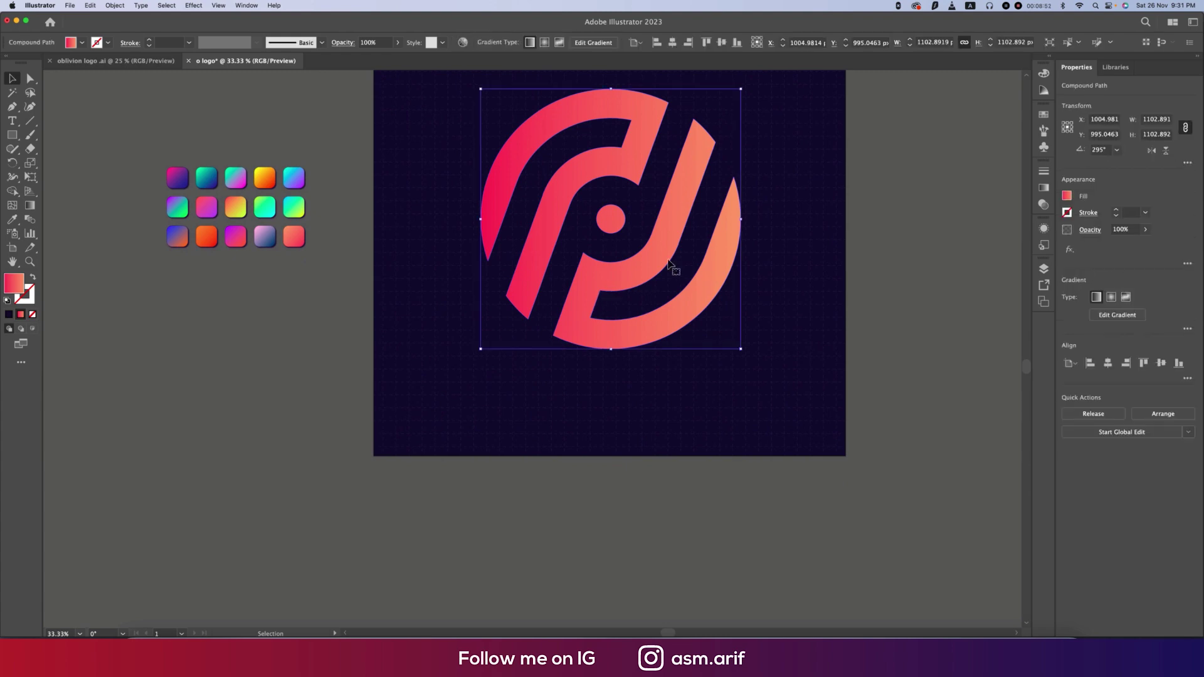
key(a)
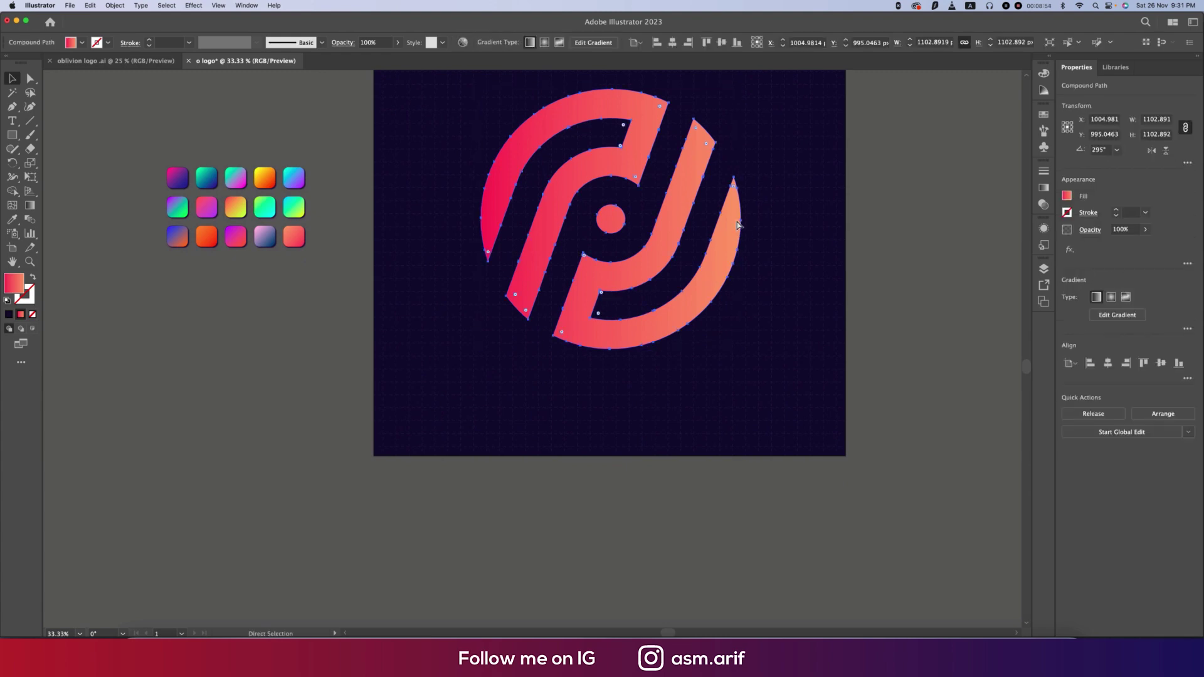
key(super+f)
drag(741, 219, 312, 547)
scroll(628, 221, up, 2)
scroll(592, 233, down, 1)
key(space)
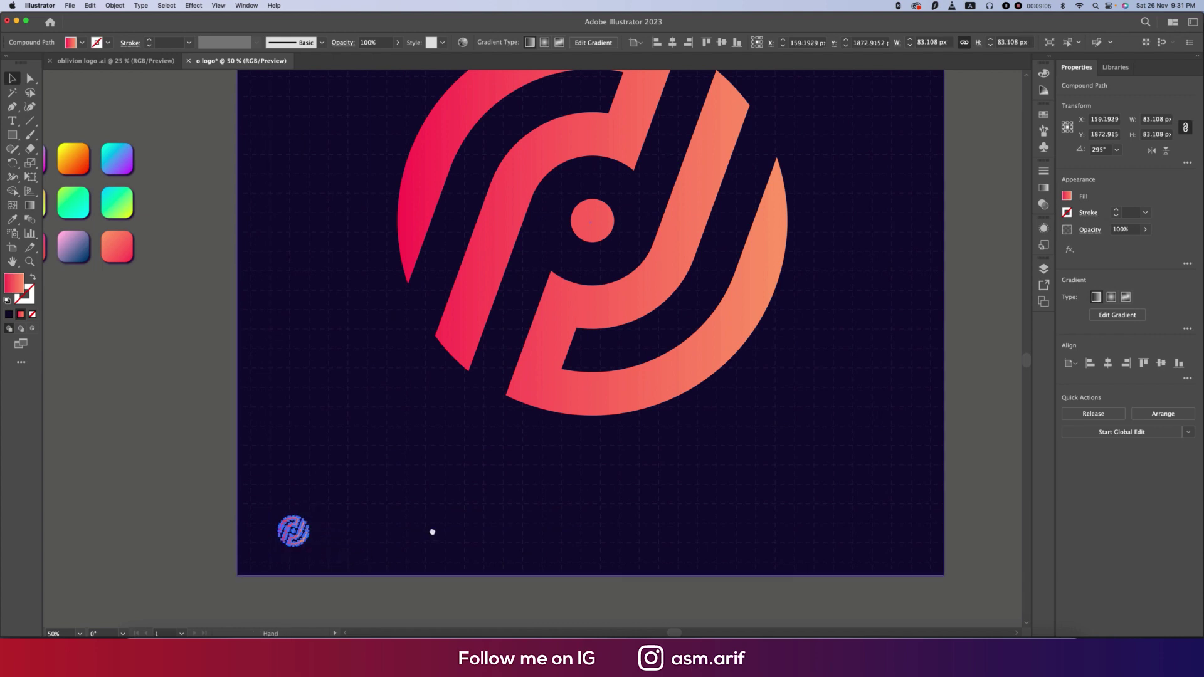
drag(427, 535, 540, 408)
click(446, 482)
Add the text "Oblivion" at 72 pt to the right of the small logo
scroll(447, 483, up, 3)
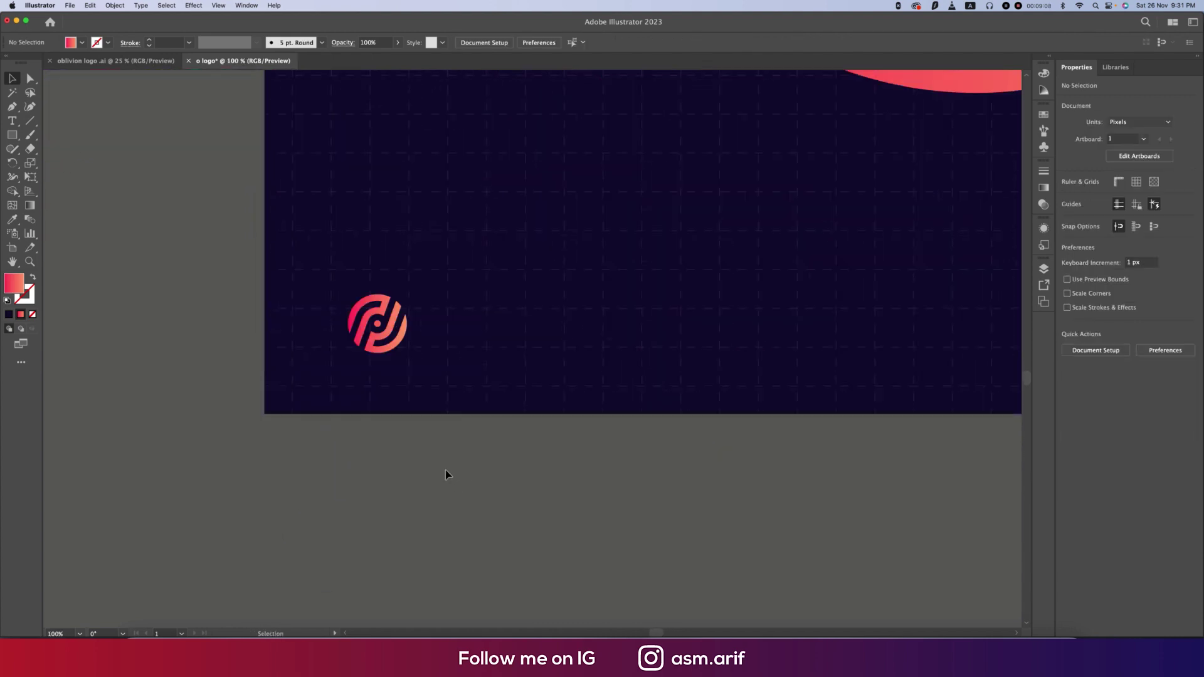
key(t)
click(462, 327)
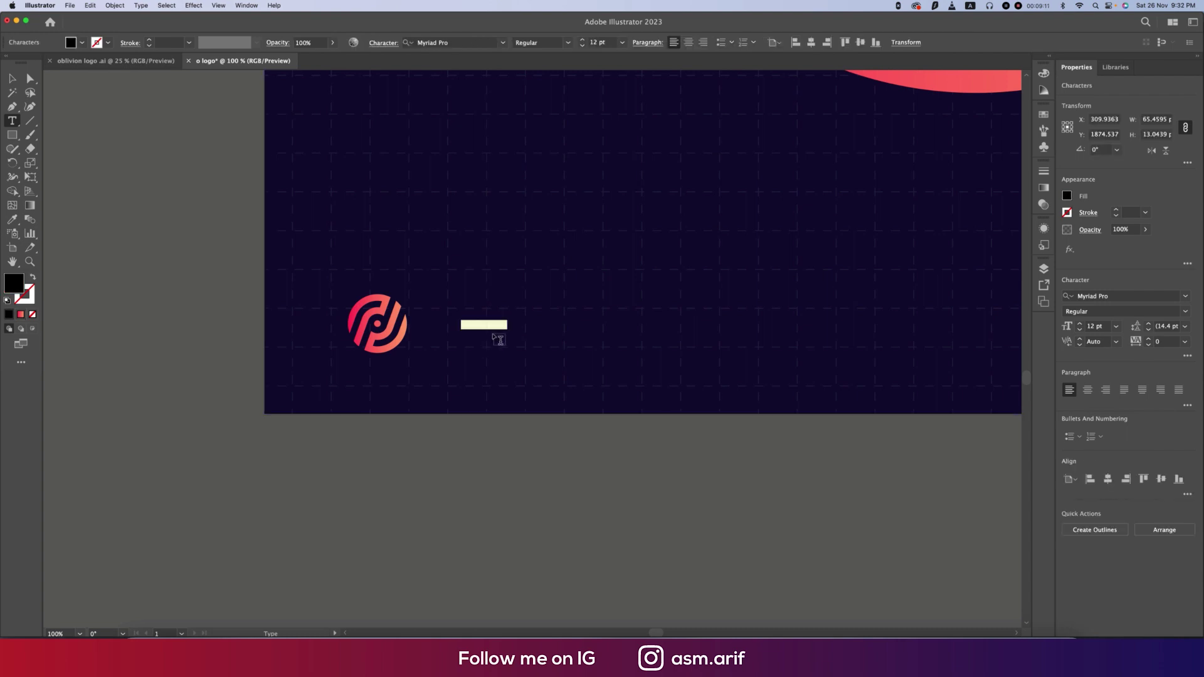
click(622, 42)
click(638, 254)
text(Oblivion)
Set the Oblivion text in Raleway Black Italic with a white fill
click(503, 42)
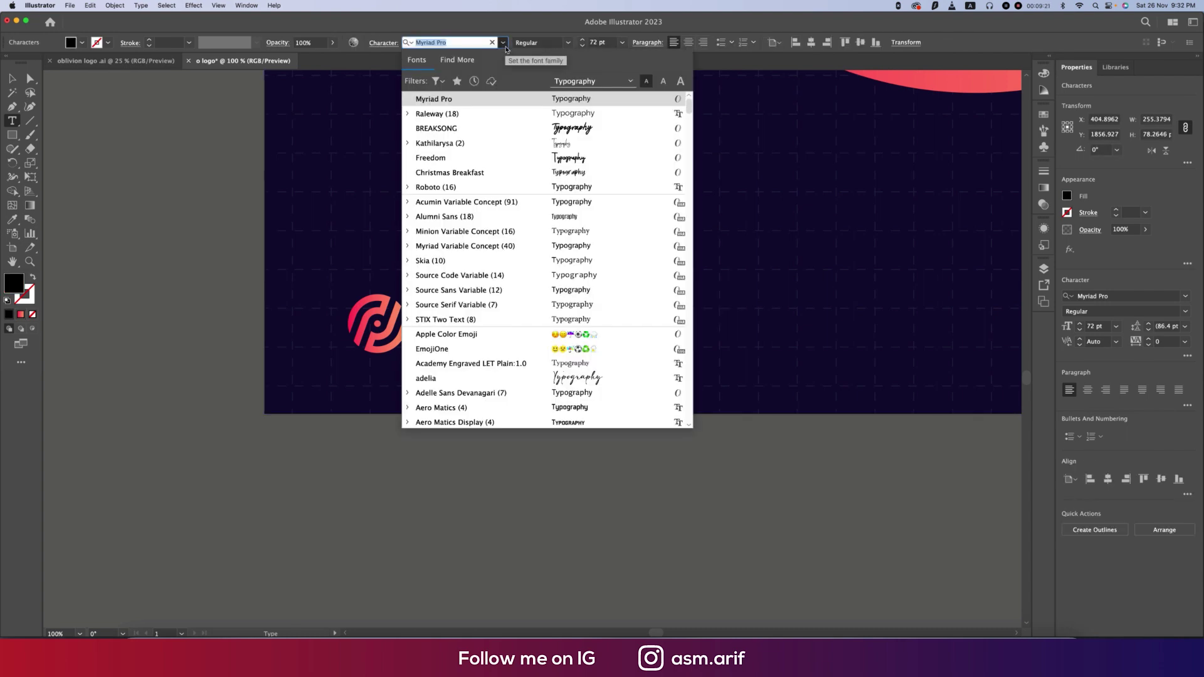
click(408, 113)
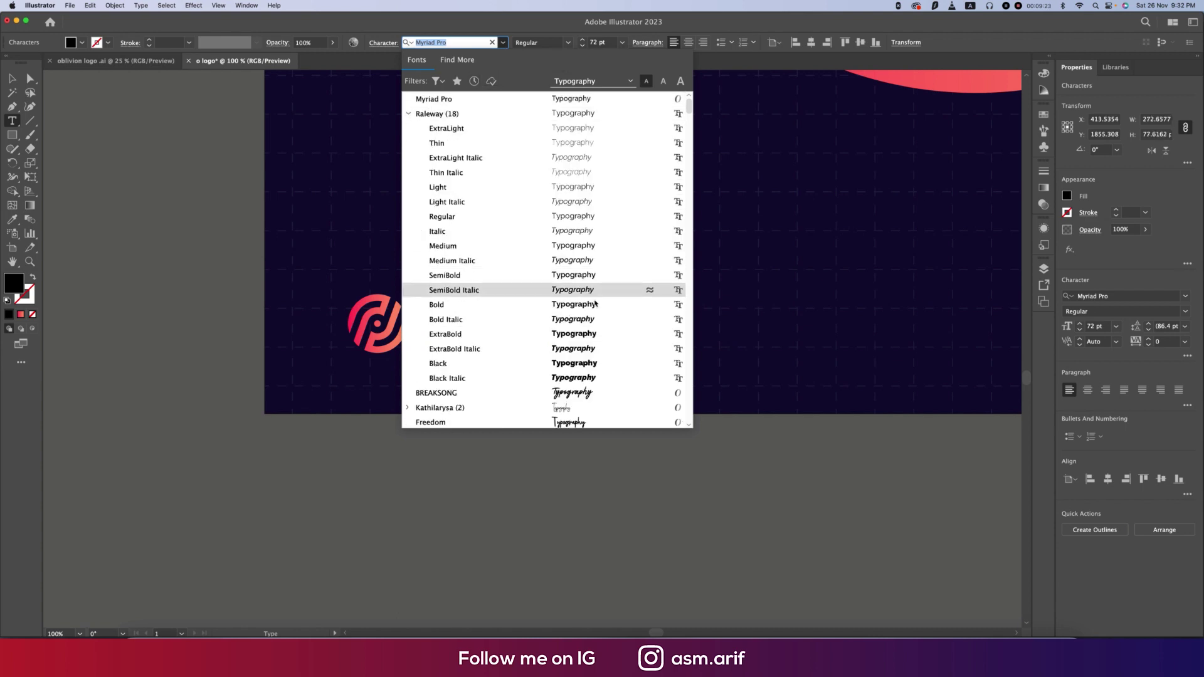
click(599, 375)
click(82, 43)
click(20, 66)
key(Escape)
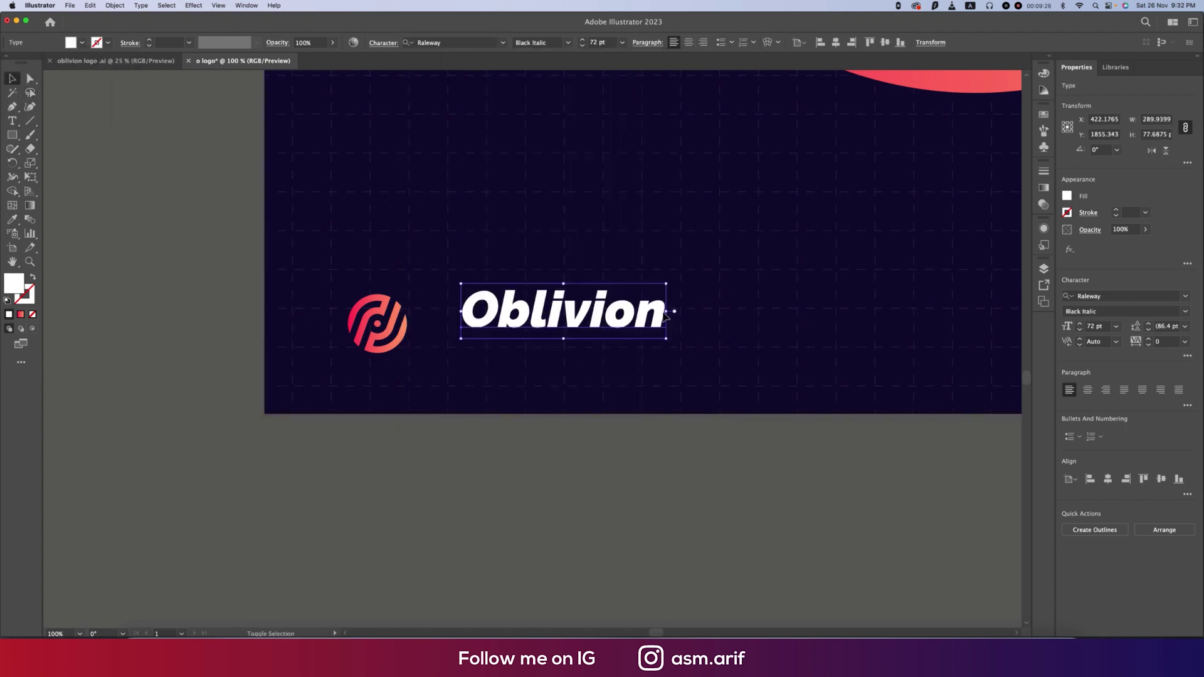
Scale the Oblivion text down to about 54.55 pt and align it closely beside the small logo in the artboard's lower-left corner
drag(666, 311, 532, 330)
drag(376, 327, 369, 309)
drag(476, 342, 409, 308)
drag(560, 308, 565, 308)
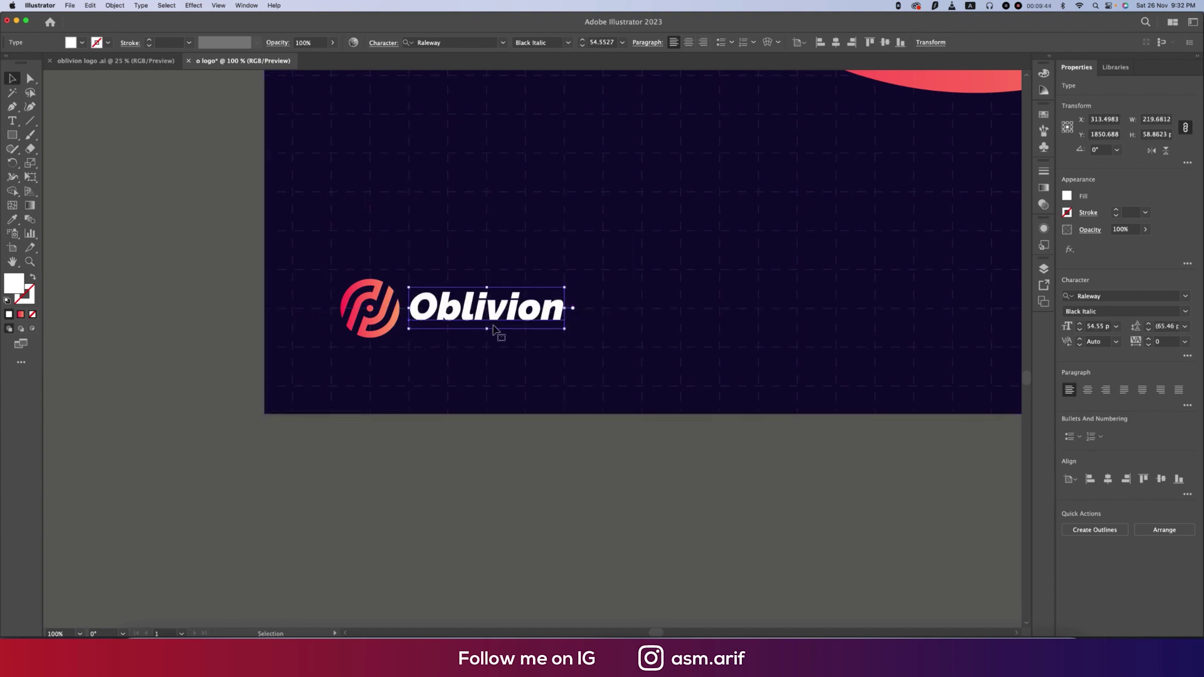
click(581, 476)
scroll(581, 475, down, 3)
drag(734, 494, 614, 609)
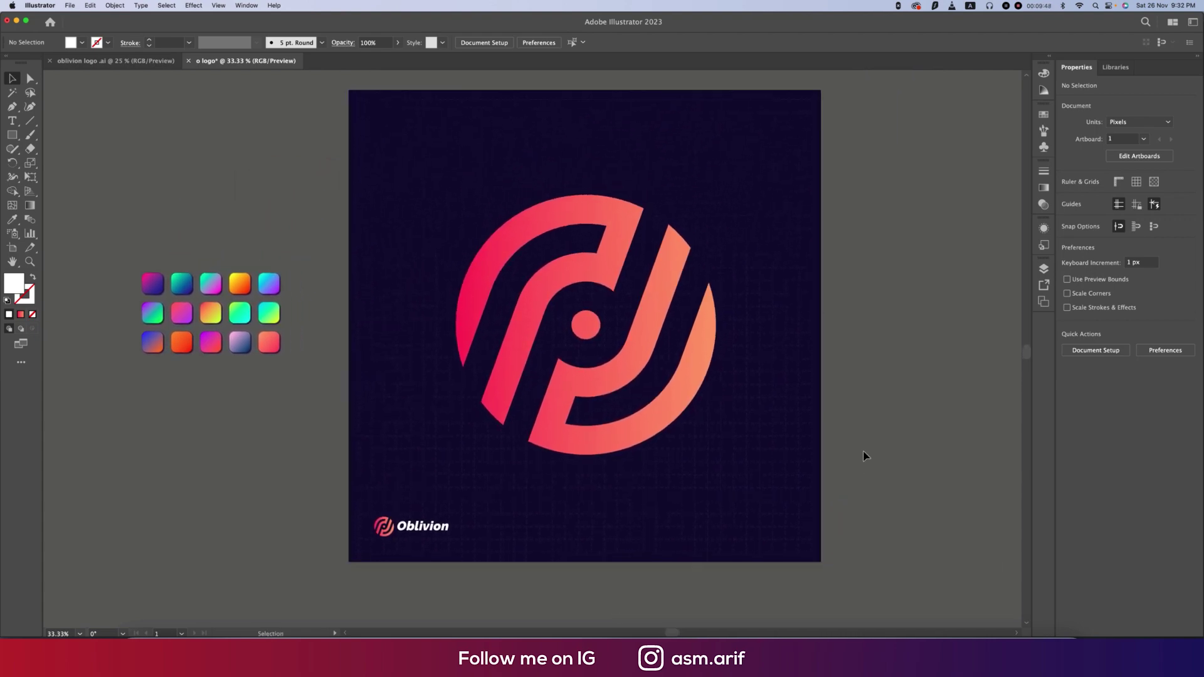
Export the artboard for web as a high-quality JPEG named o-logo into the "28-11-22 Oblivion logo" folder inside TUTORIAL ENG 2021
key(shift)
key(super+alt+shift+s)
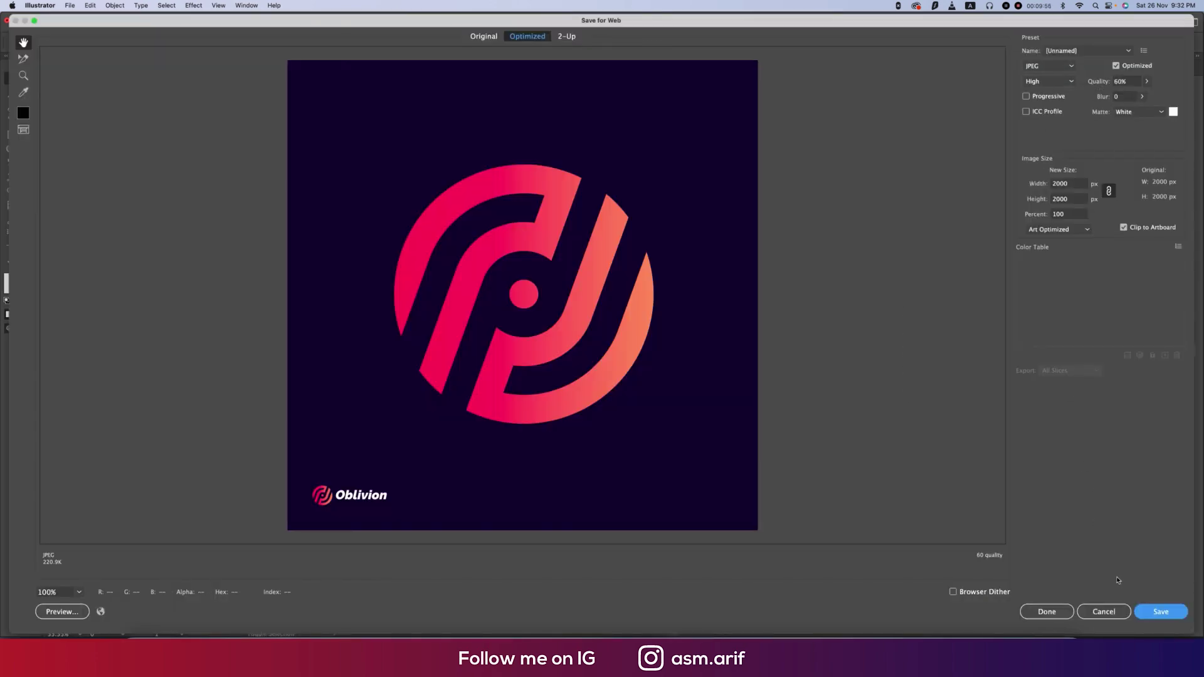
click(1161, 612)
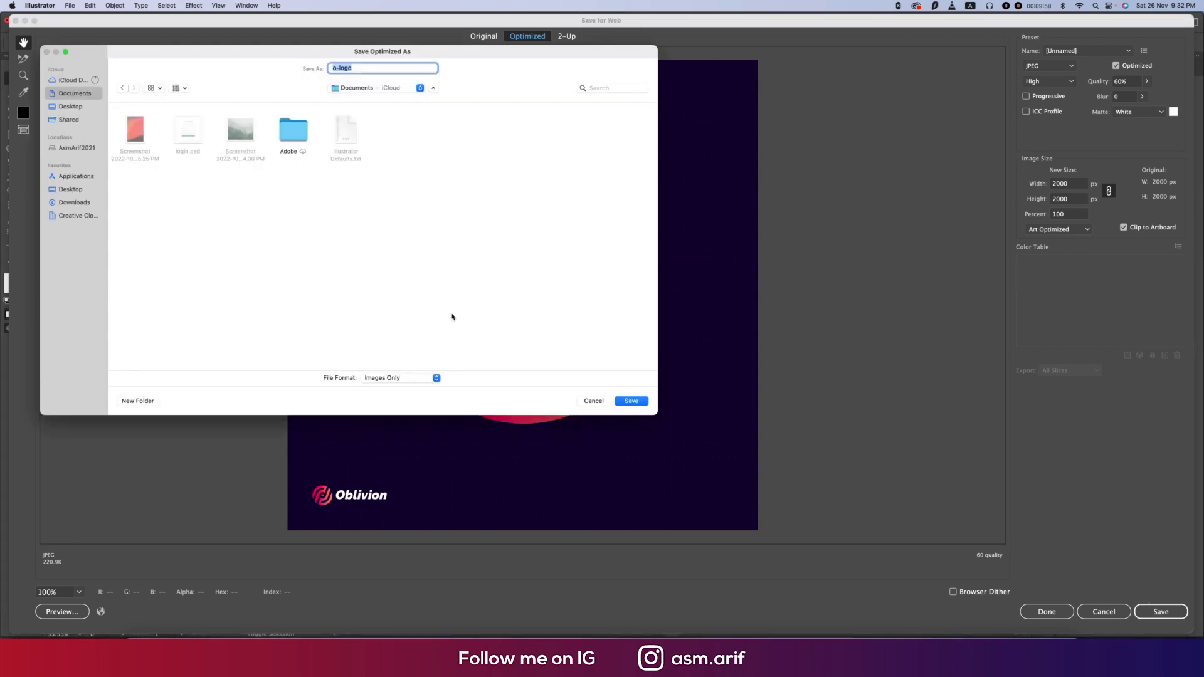
click(81, 148)
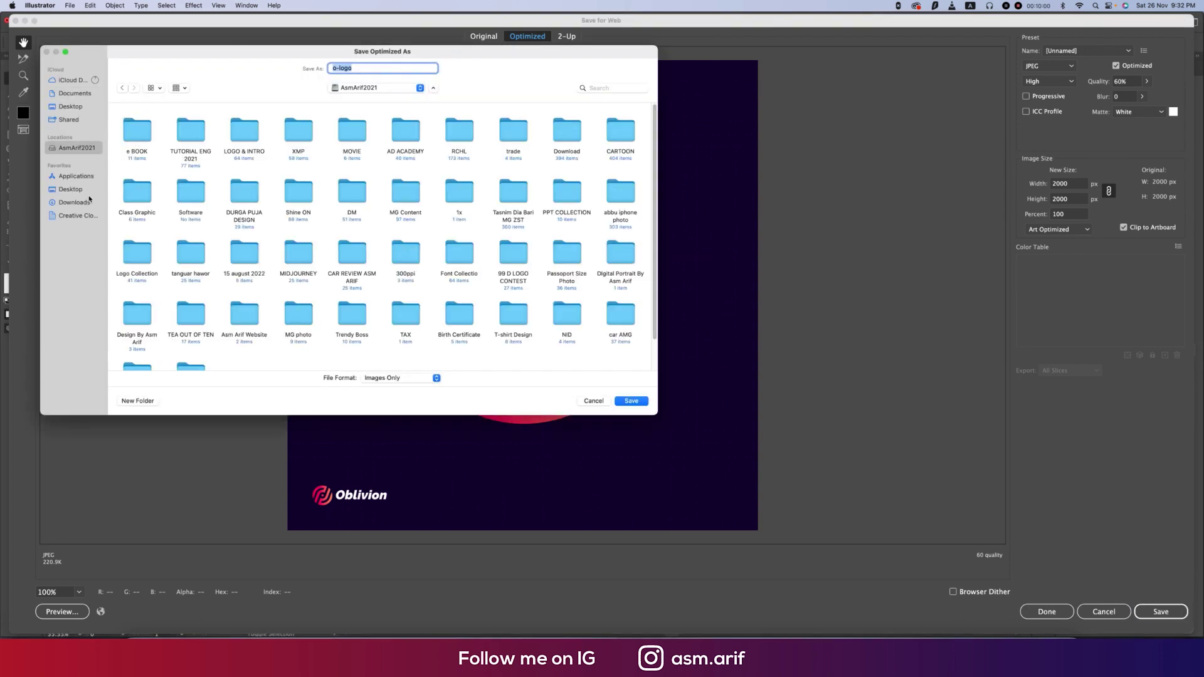
double_click(202, 135)
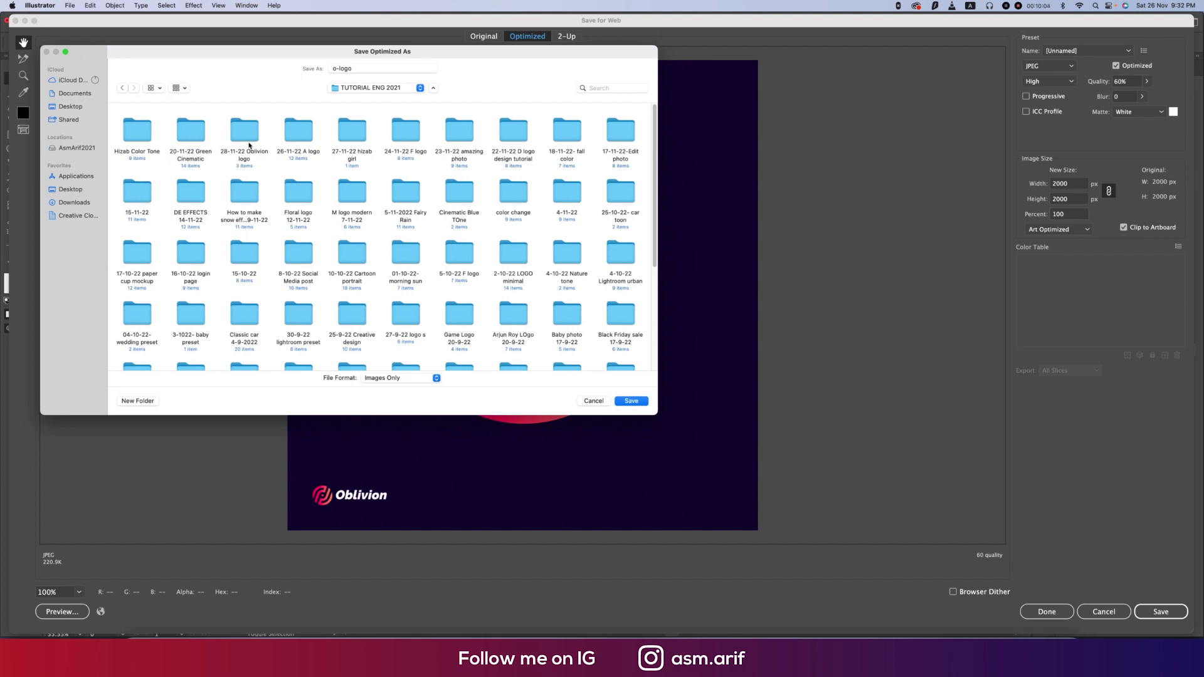
double_click(245, 132)
click(380, 70)
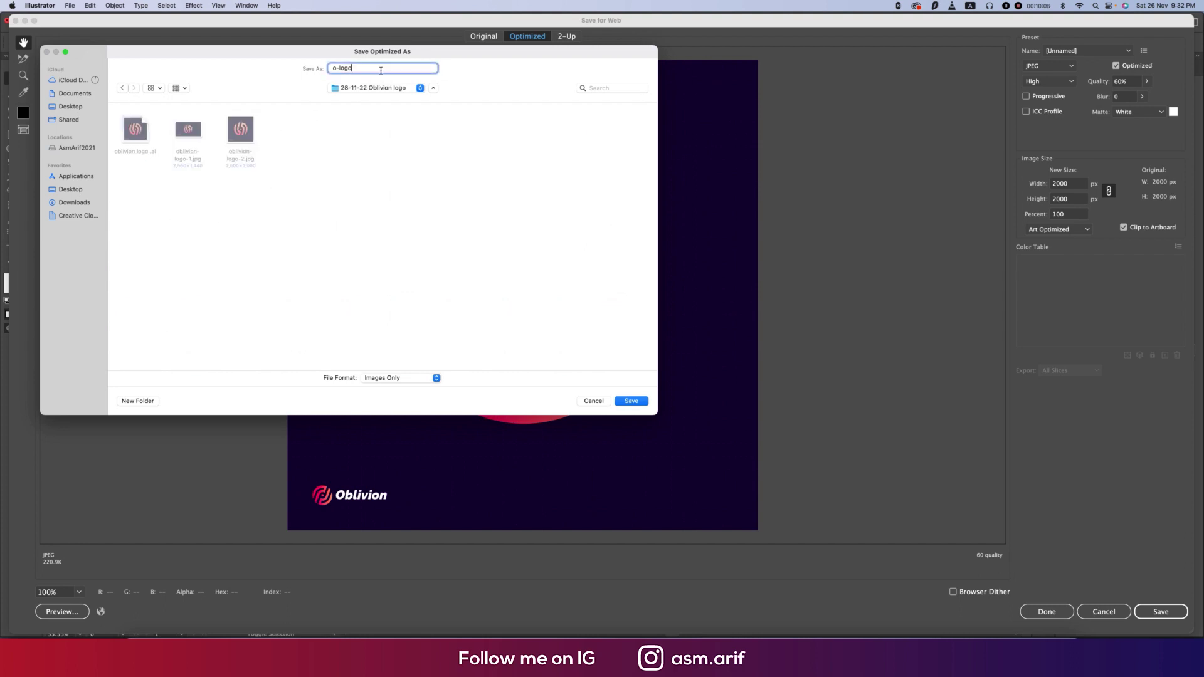
click(639, 402)
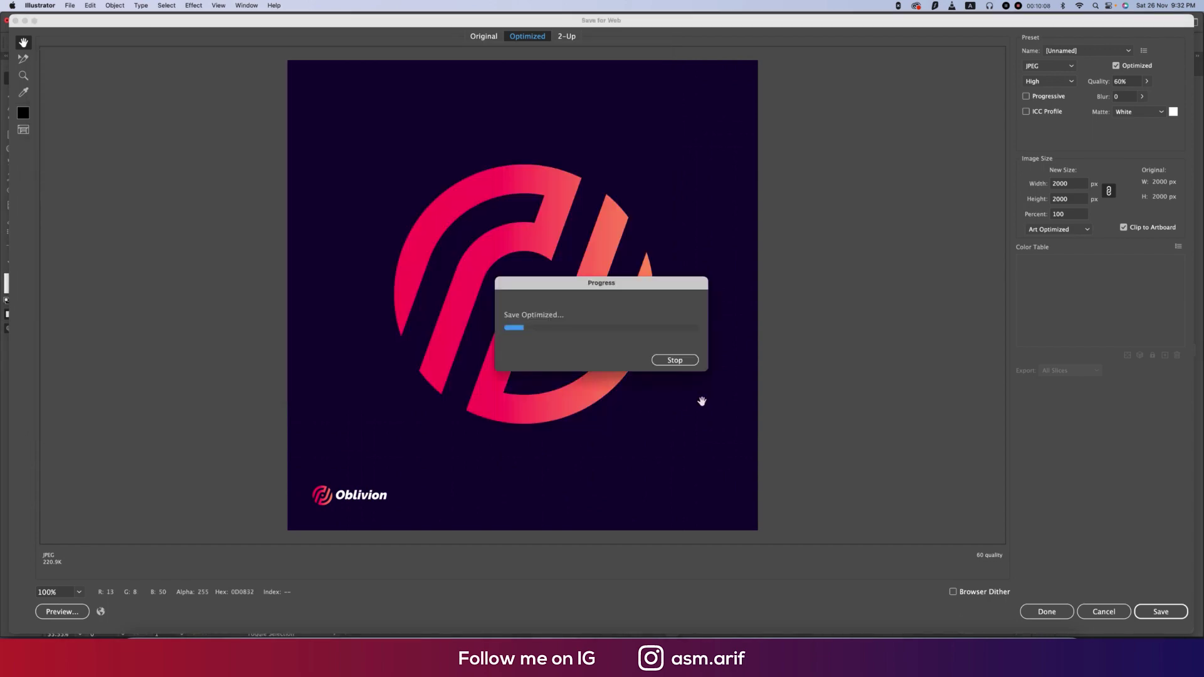